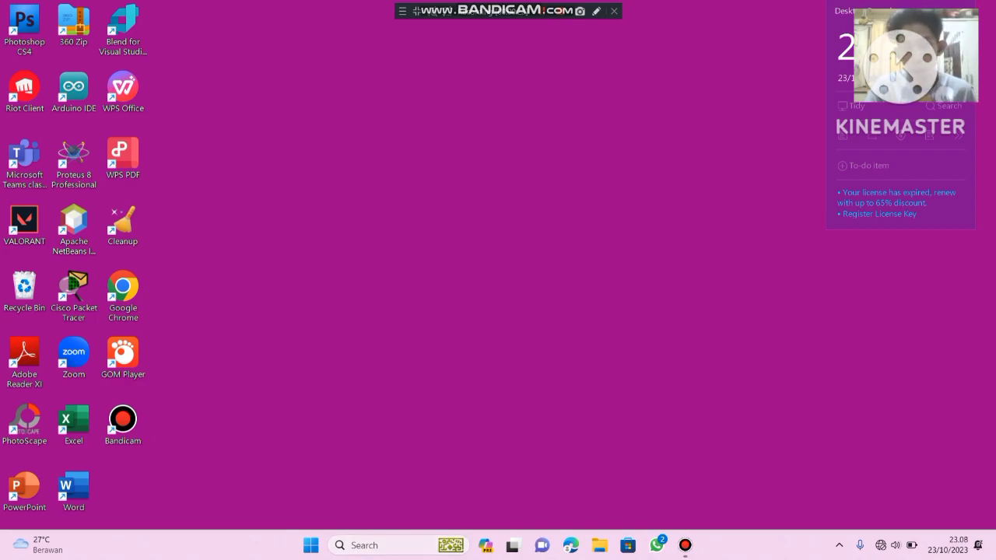
Step: Search the computer for winbox and launch winbox64.exe
left_click(381, 545)
type("win")
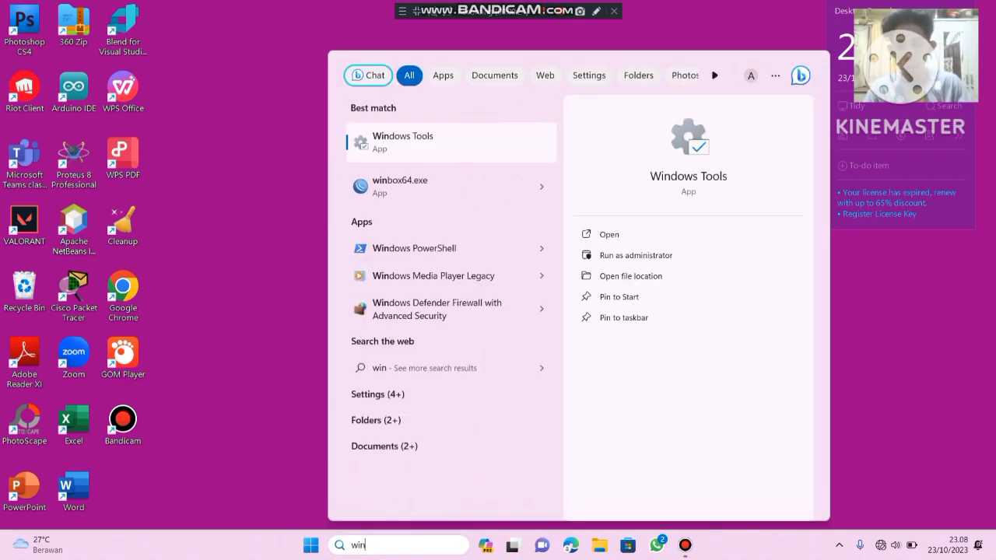
type("box")
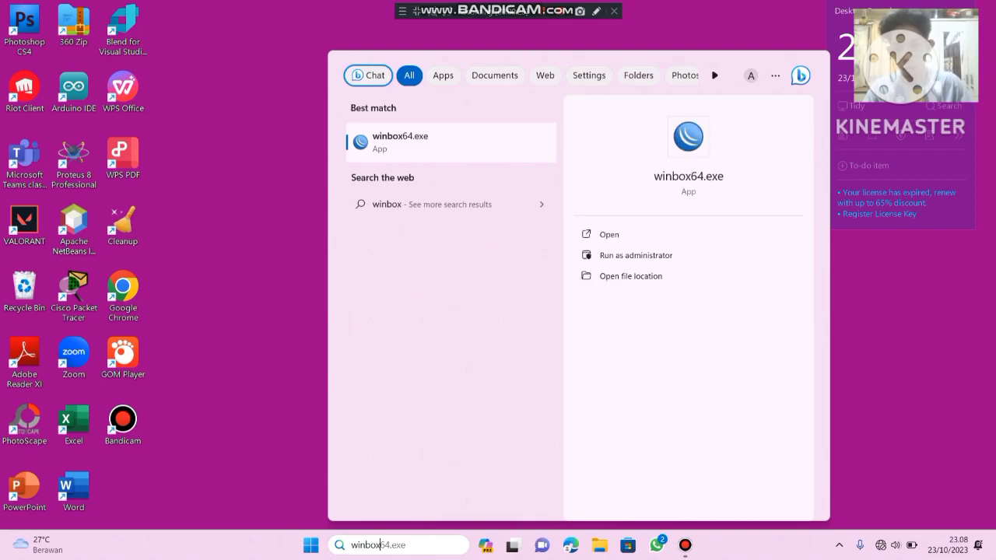
key("Return")
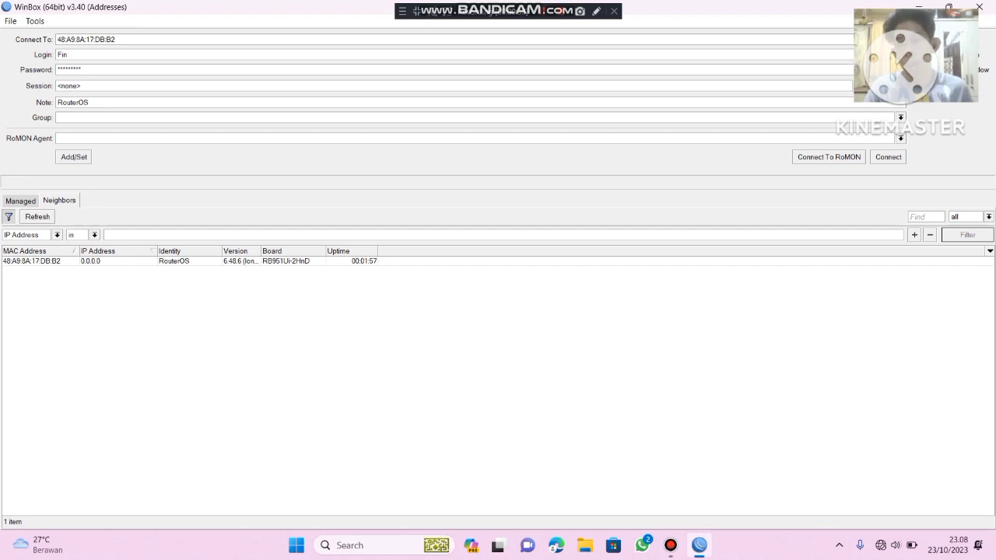
Step: Connect to the discovered RB951Ui-2HnD router by its MAC address using the saved login
left_click(32, 261)
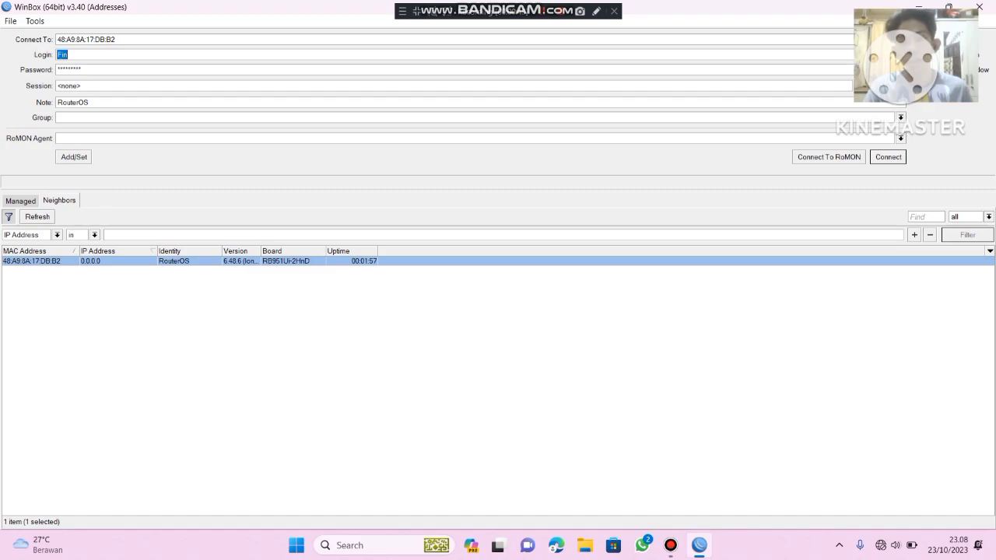
key("Return")
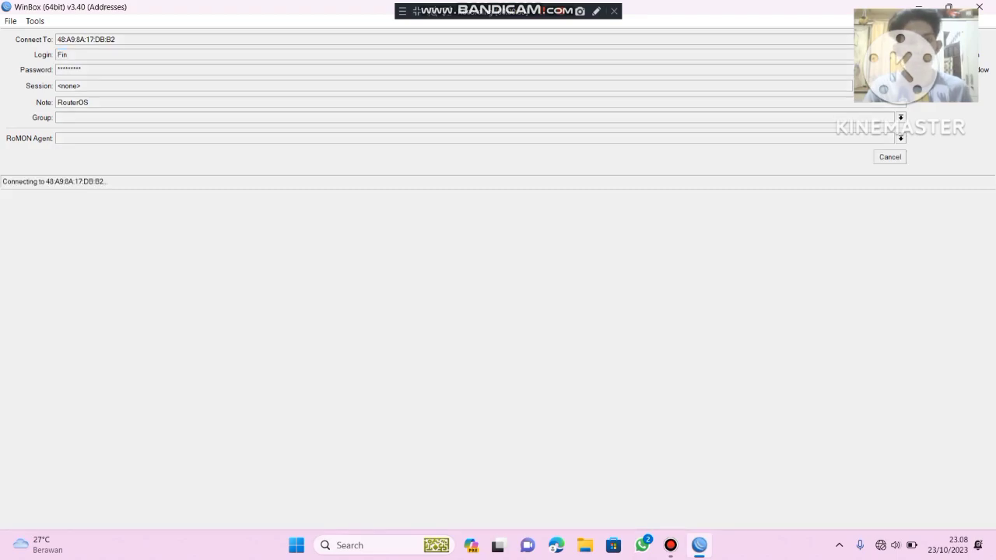
left_click(348, 10)
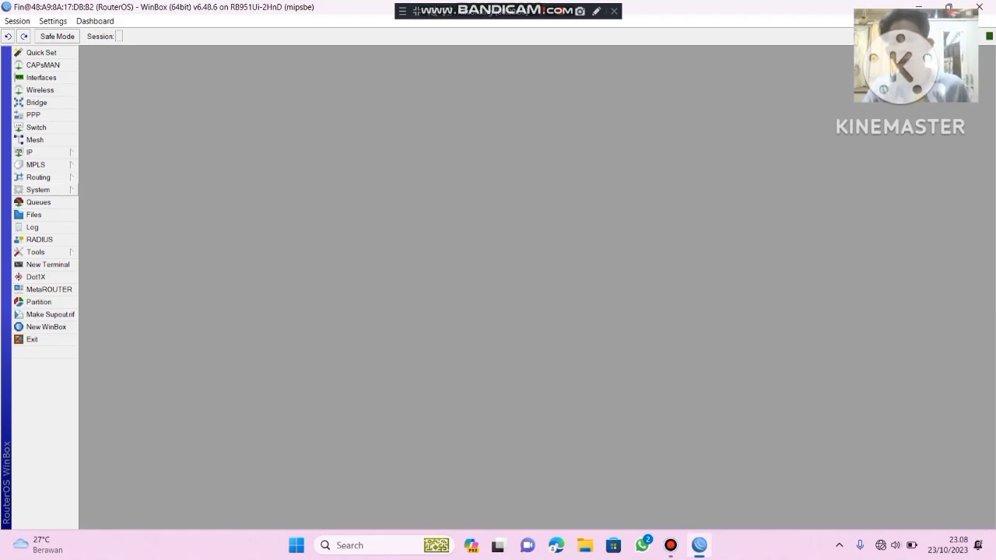
Step: Review the router's user account in the system user list, closing the list when finished
left_click(38, 190)
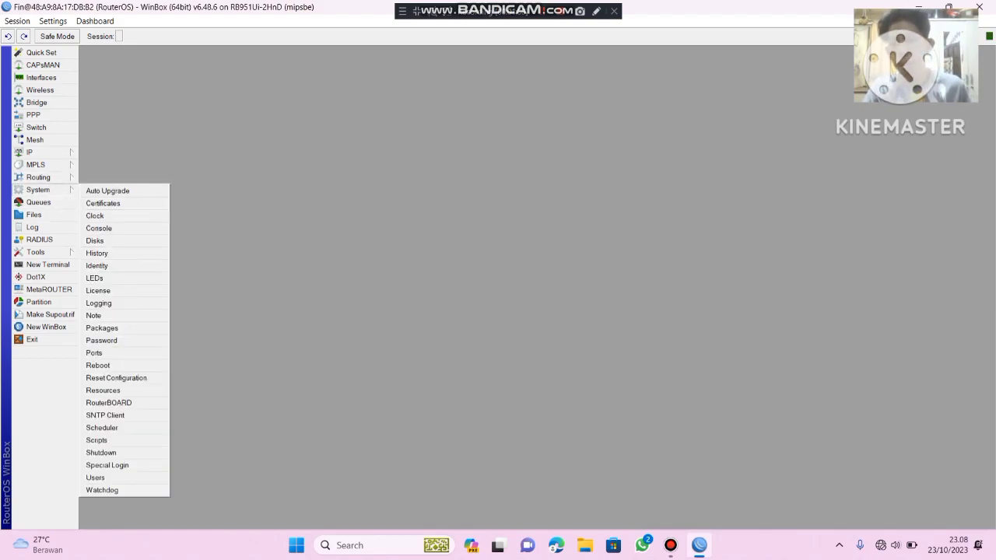
left_click(95, 478)
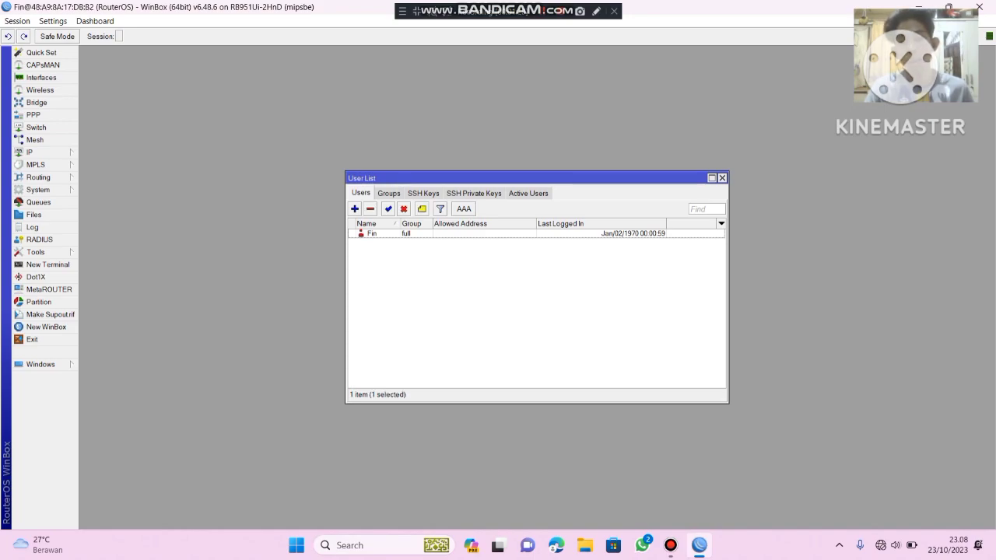
left_click(372, 233)
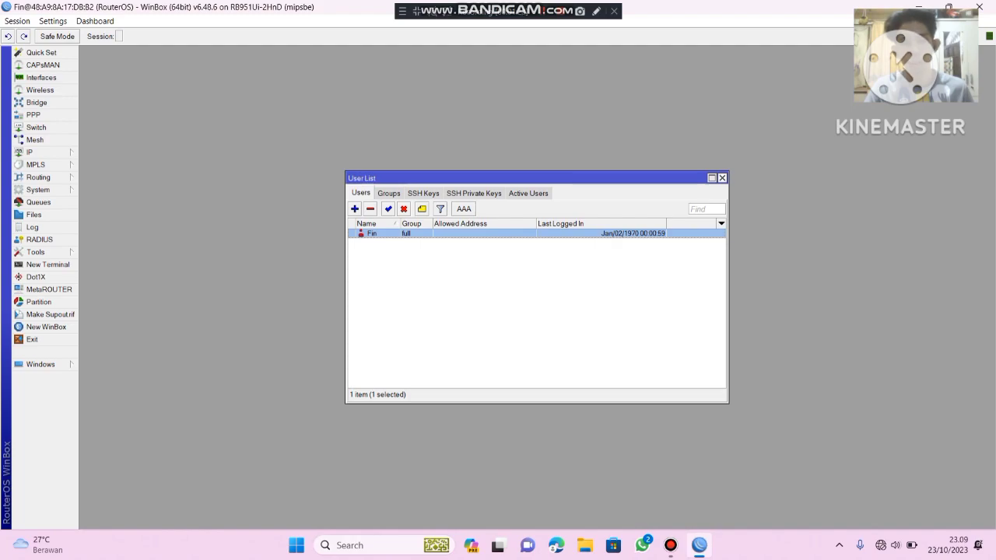
left_click(721, 178)
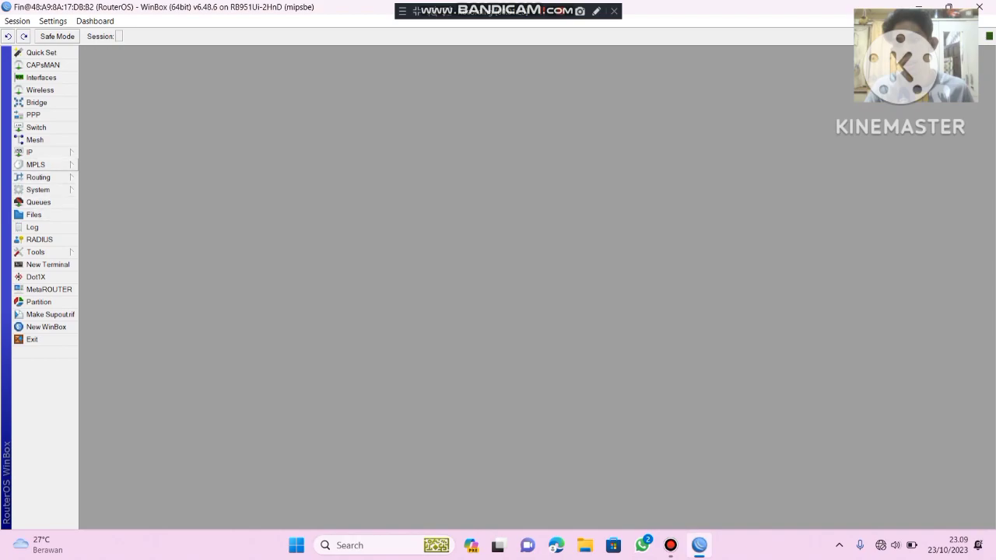
Step: Set the router's system identity to VinMicrotik
left_click(38, 190)
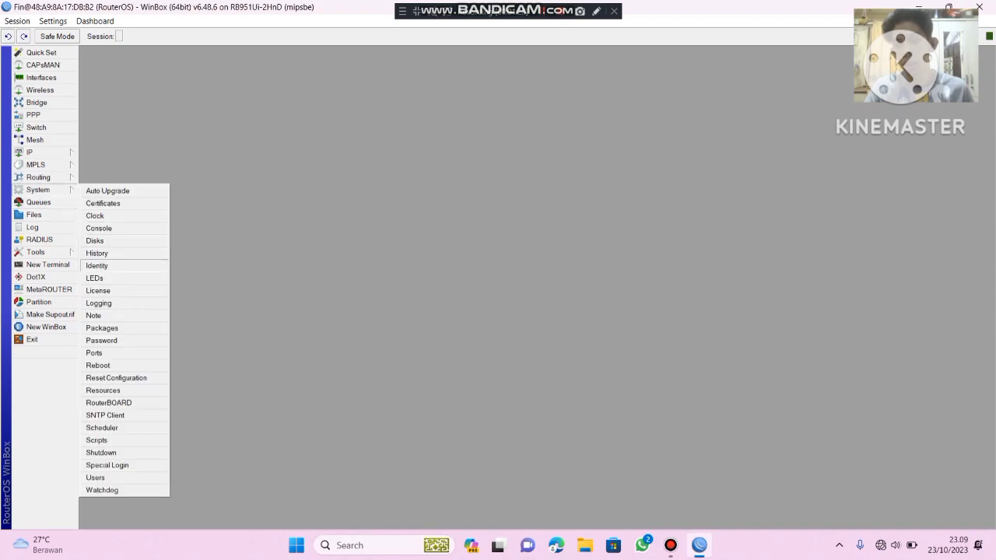
left_click(97, 265)
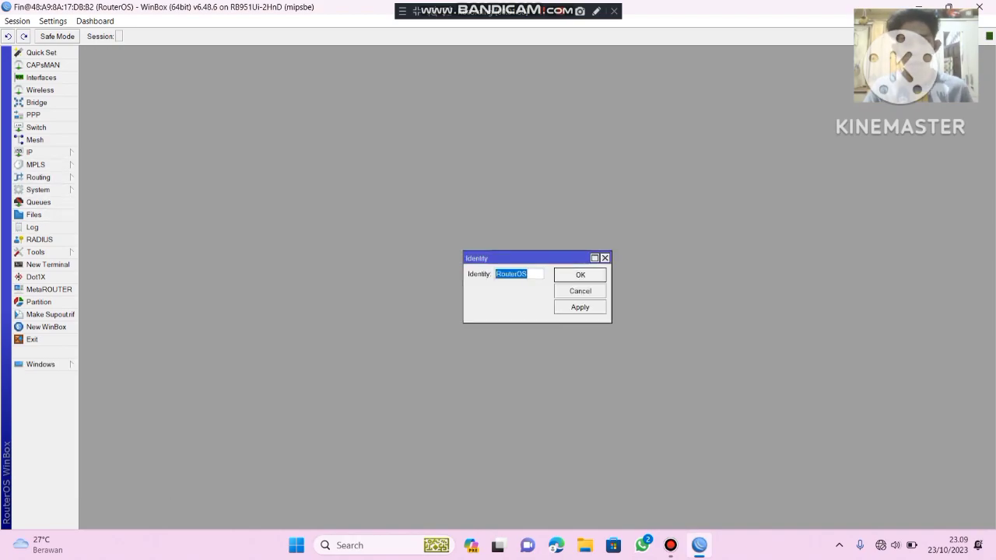
key("BackSpace")
key("Caps_Lock")
type("M")
key("Caps_Lock")
type("ic")
key("BackSpace")
key("BackSpace")
key("BackSpace")
key("Caps_Lock")
type("V")
key("Caps_Lock")
type("in")
key("Caps_Lock")
type("M")
key("Caps_Lock")
type("icrotik")
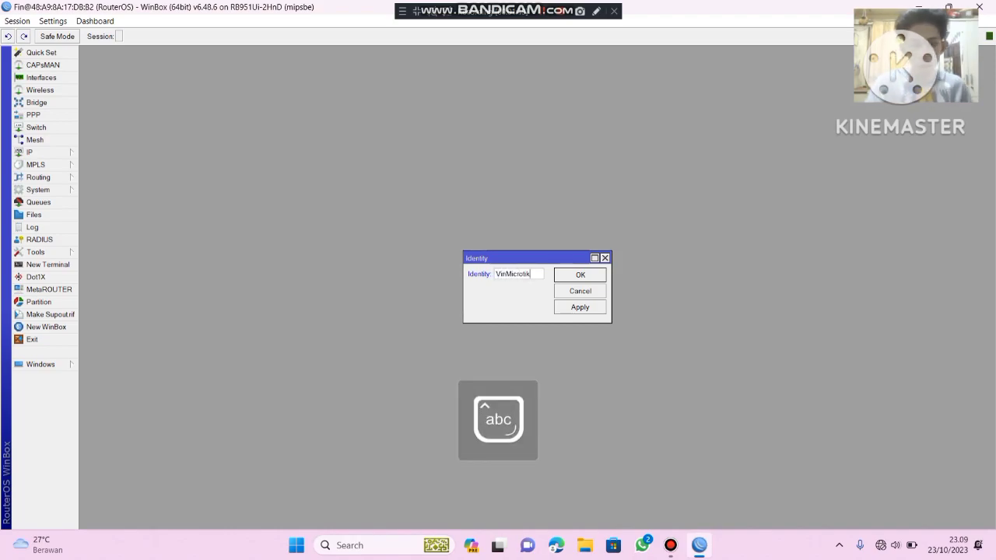
key("Return")
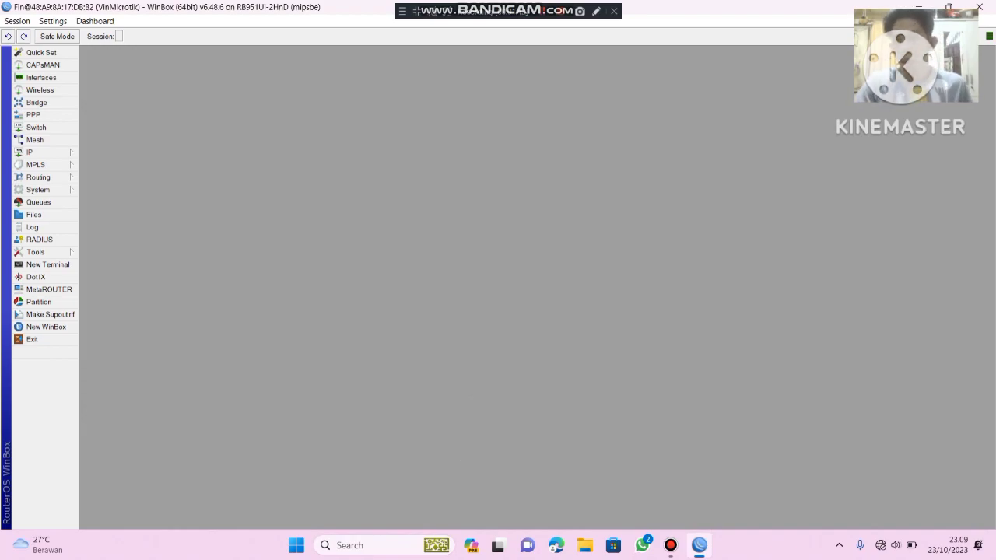
Step: Open the router's interface list and check the ether1 and ether2 entries
left_click(41, 77)
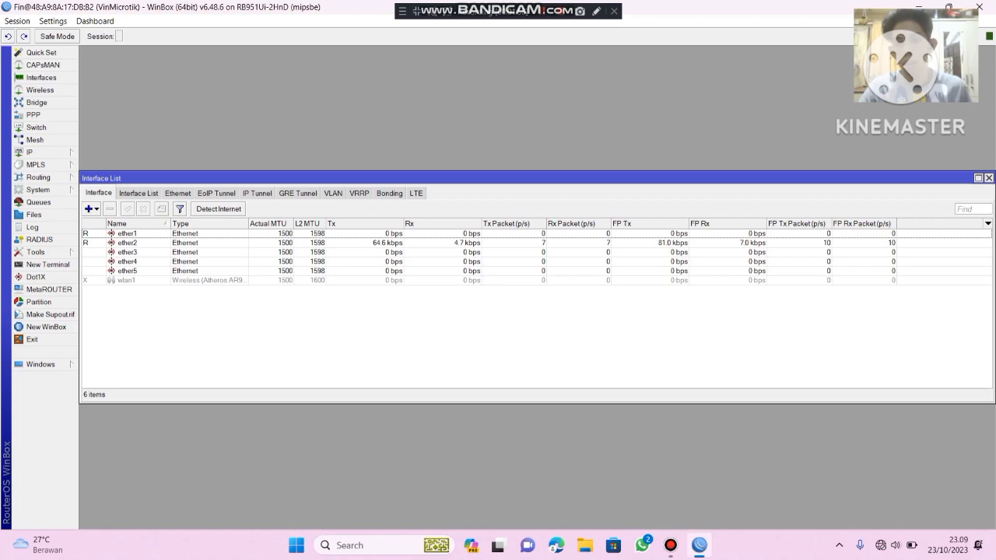
left_click(127, 243)
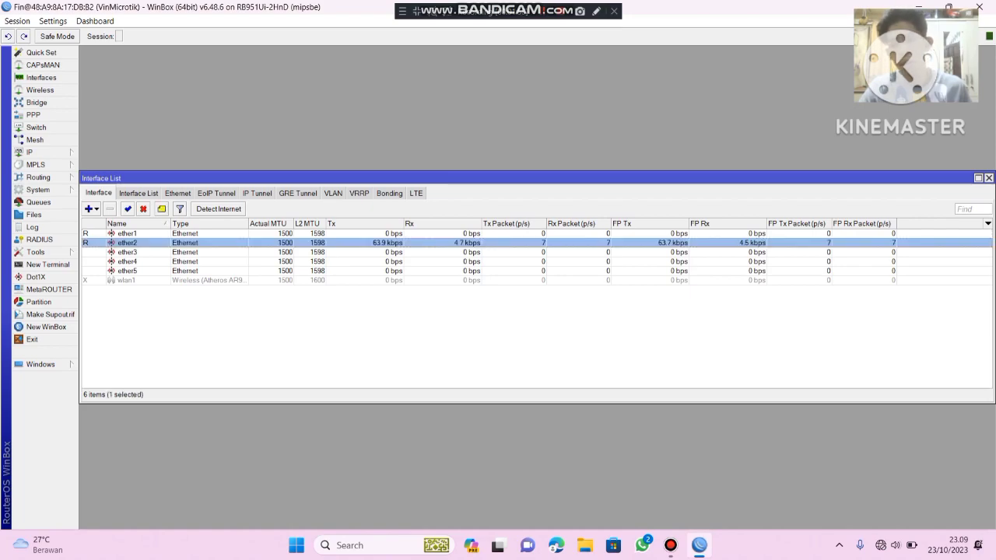
left_click(127, 233)
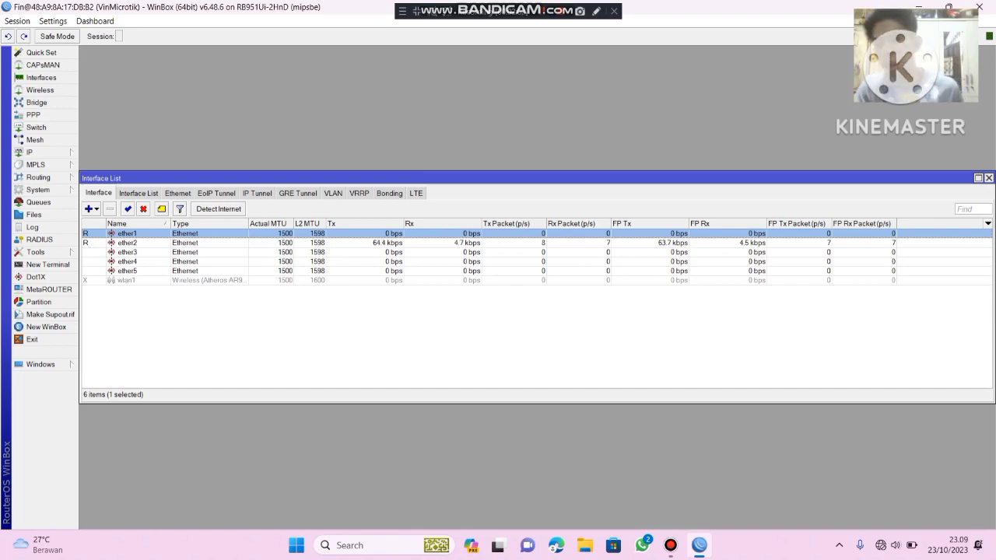
left_click(127, 243)
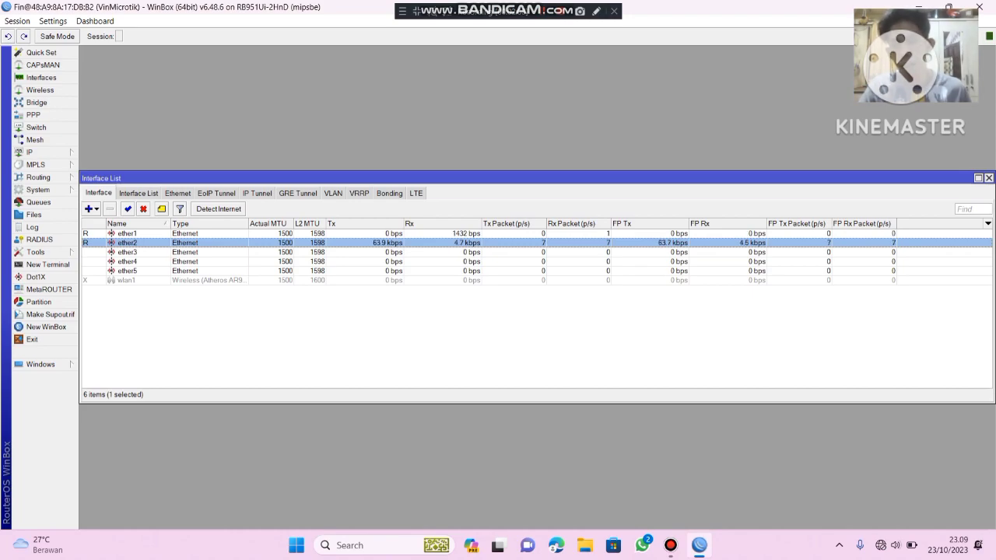
left_click(127, 234)
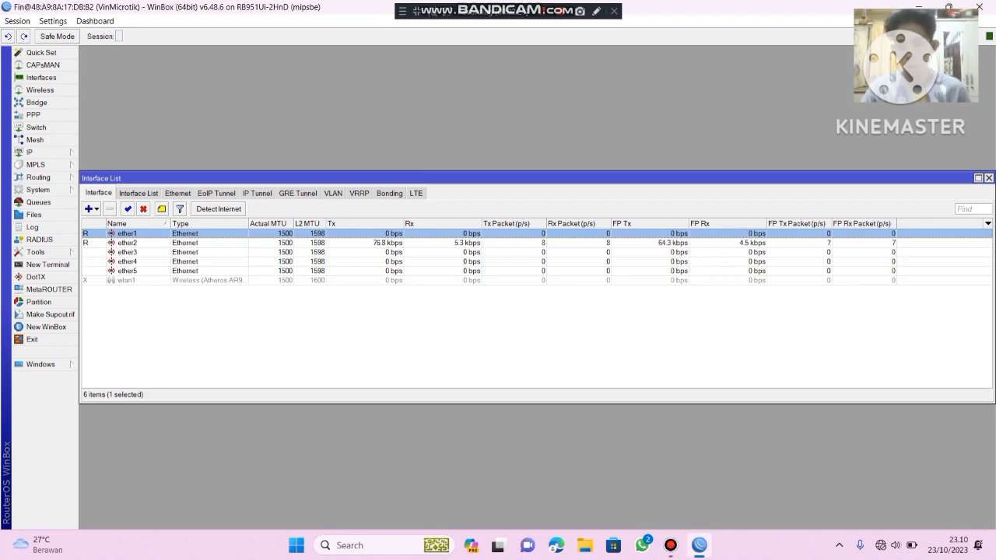
key("super")
type("r")
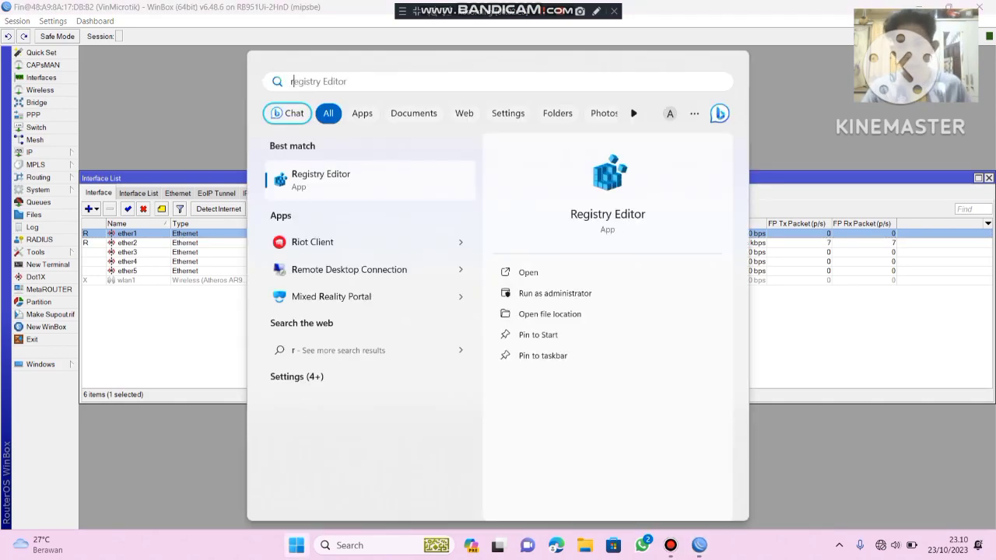
key("super+r")
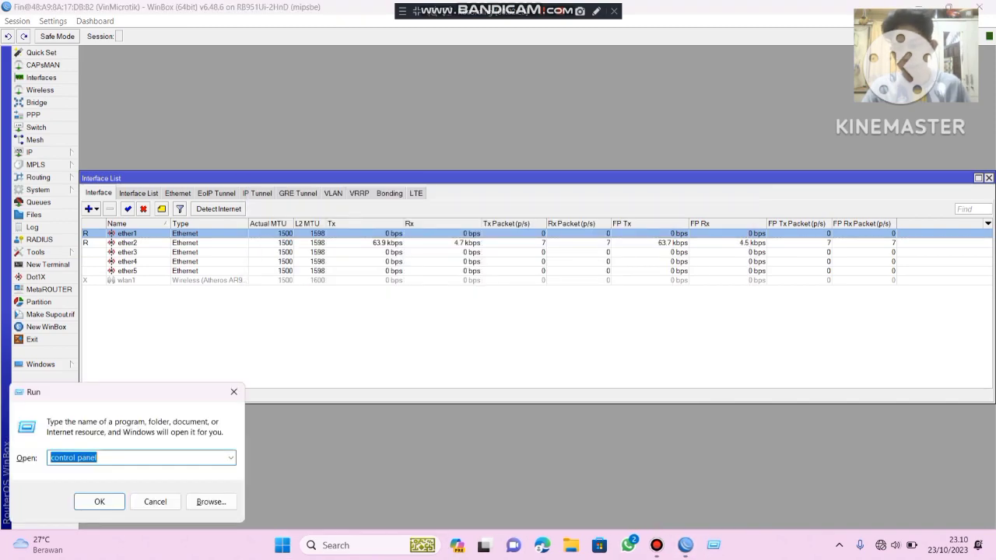
key("Return")
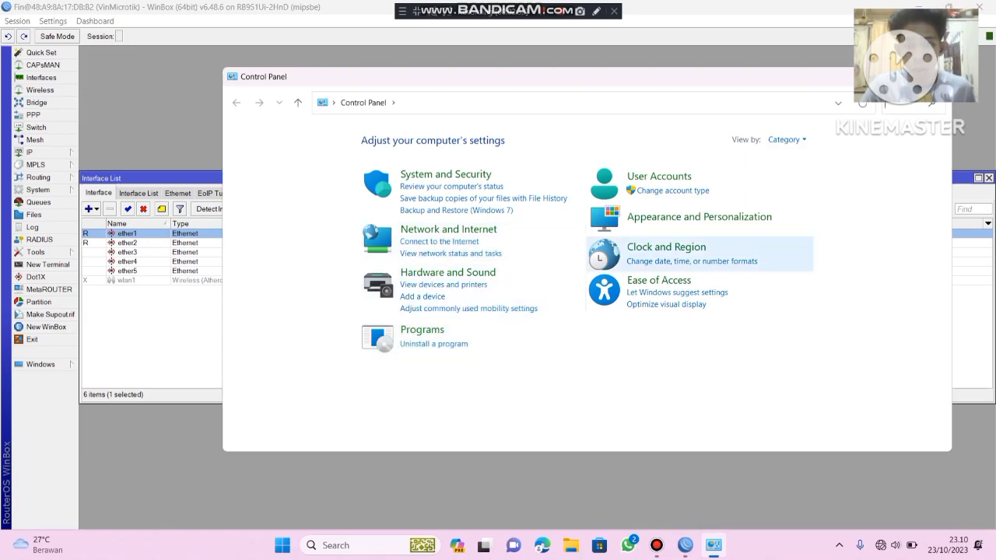
key("alt+F4")
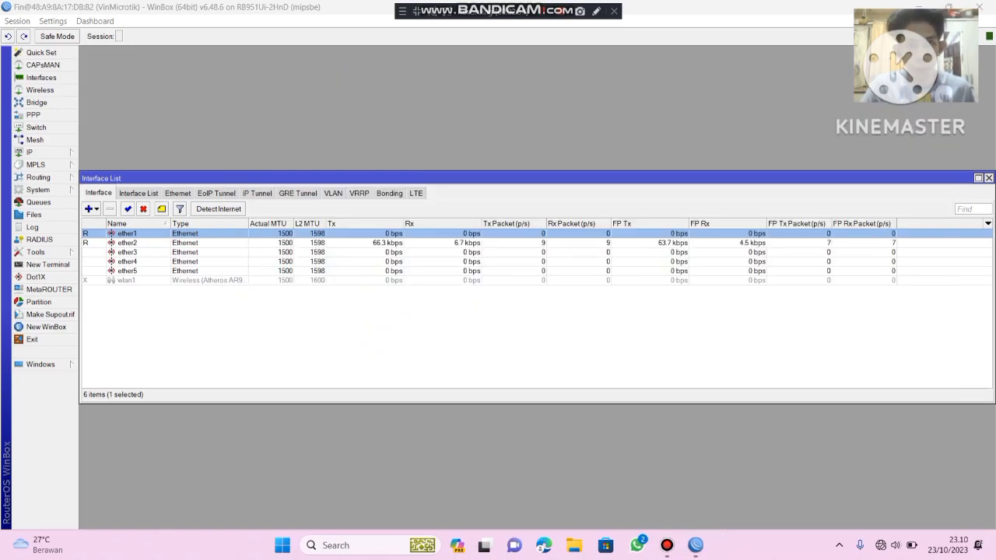
Step: Open the firewall and network protection page of Windows Security from the Windows Settings
left_click(369, 544)
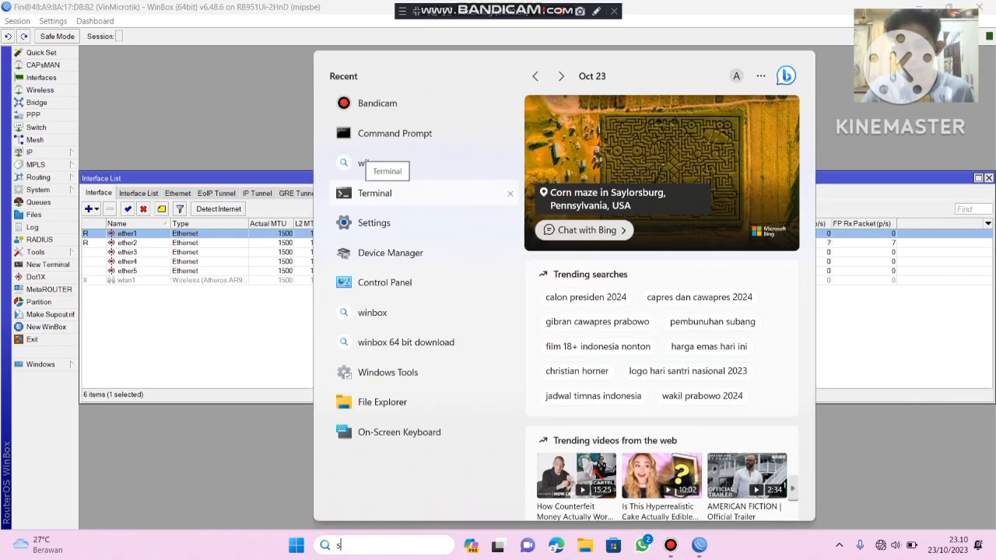
type("s")
key("Return")
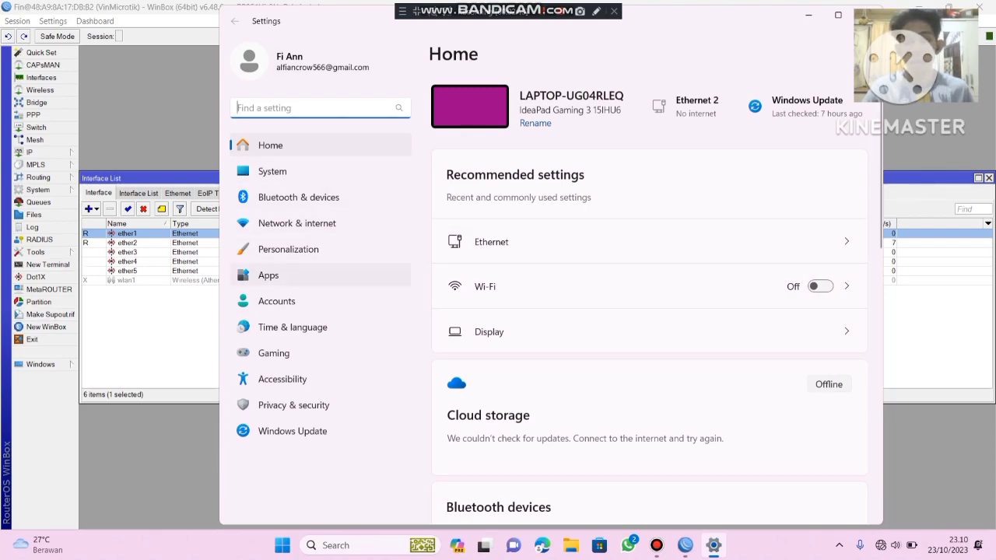
left_click(311, 406)
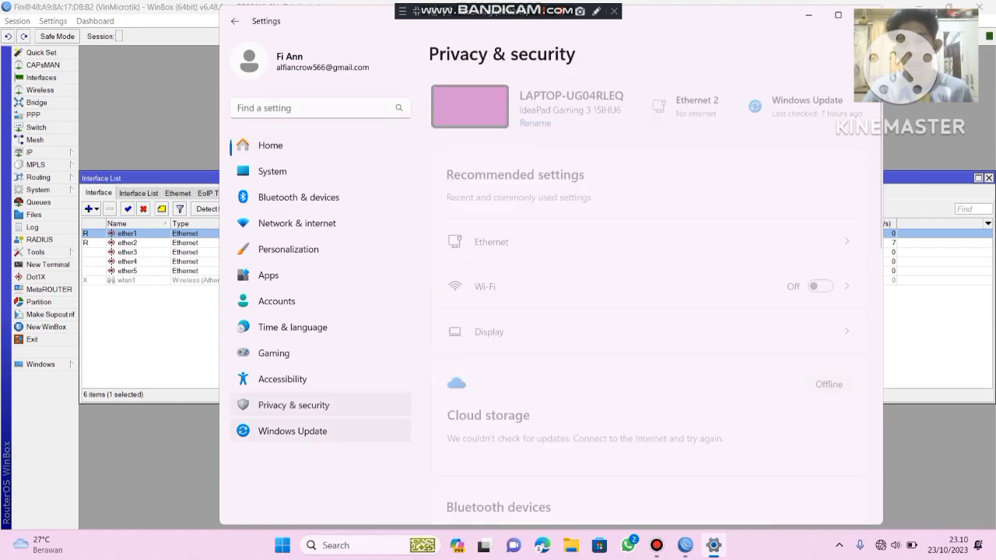
left_click(545, 122)
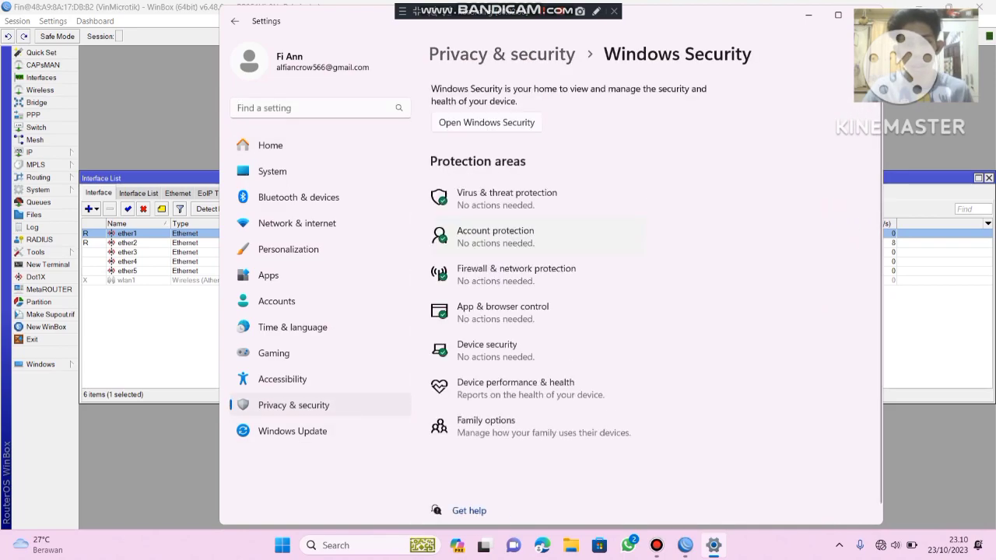
scroll(545, 239, "down", 2)
left_click(536, 245)
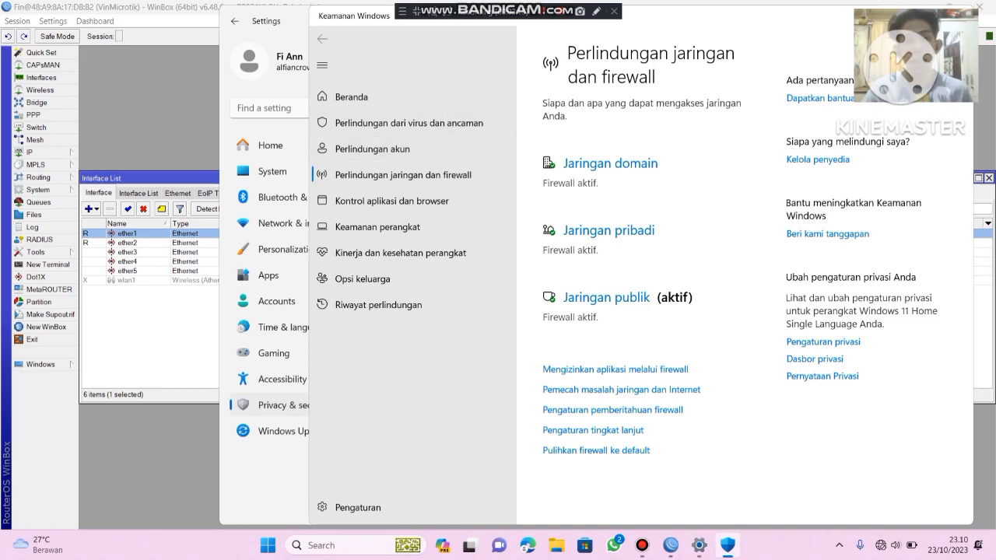
Step: Turn off the Microsoft Defender firewall for the domain network and the private network
left_click(609, 164)
left_click(556, 292)
left_click(322, 39)
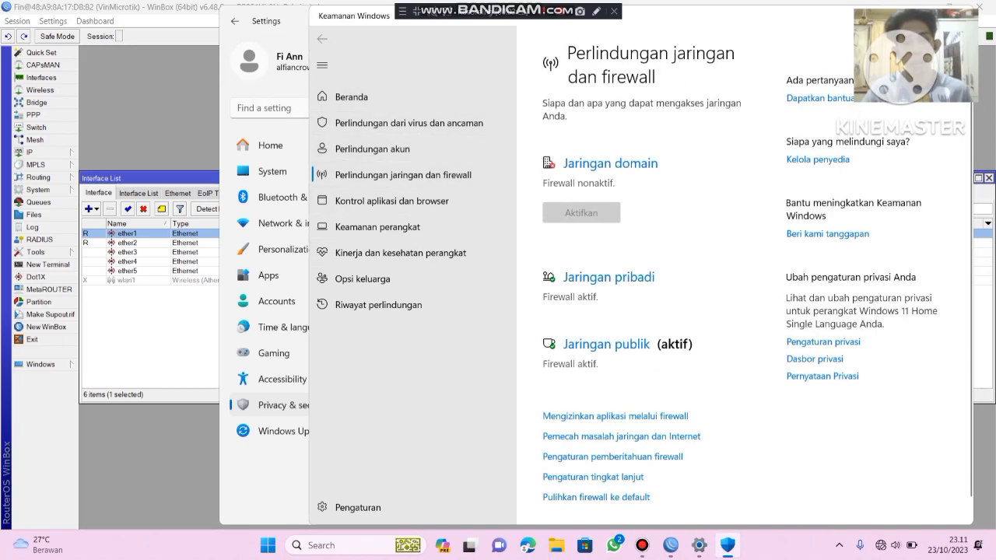
left_click(608, 278)
left_click(555, 317)
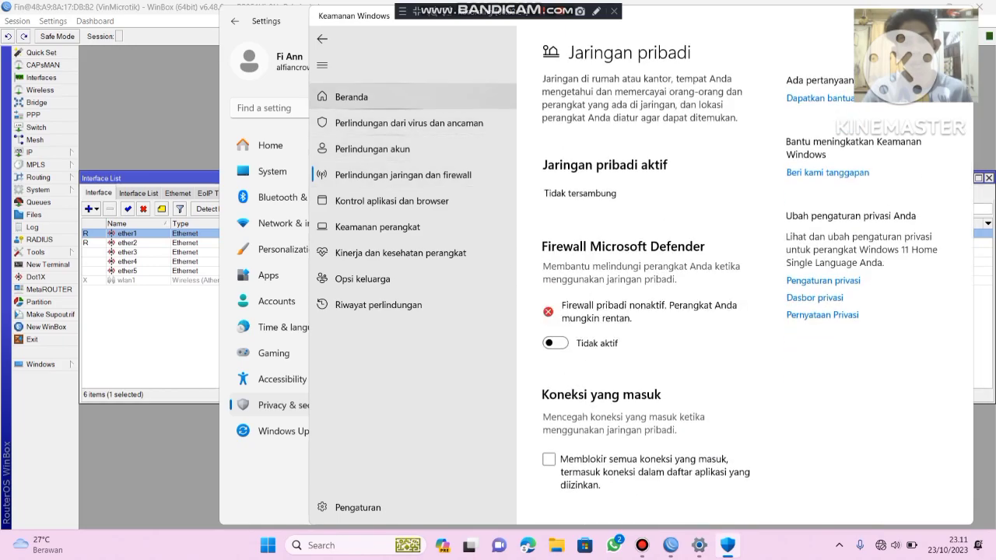
left_click(322, 39)
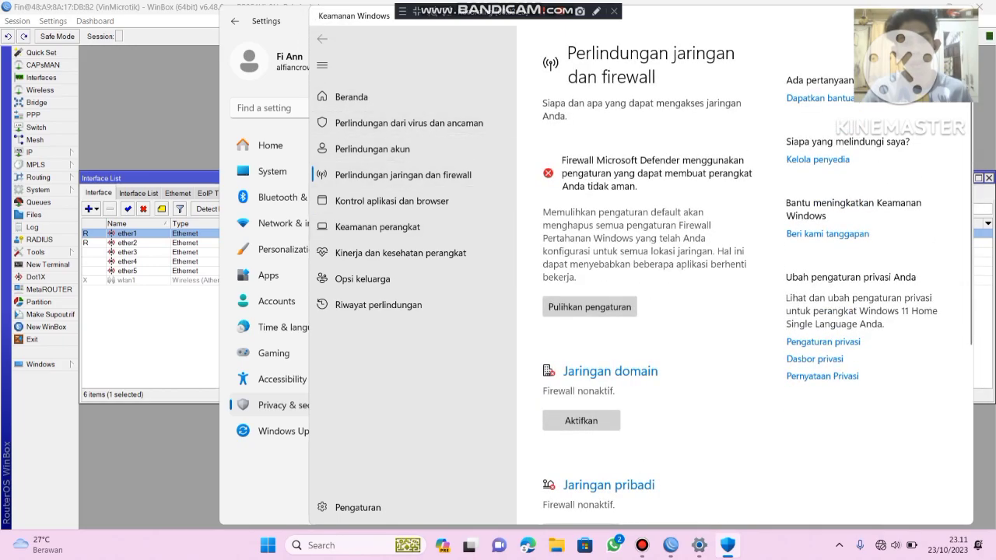
Step: Close Windows Security and Settings to return to the interface list in WinBox
scroll(745, 270, "down", 3)
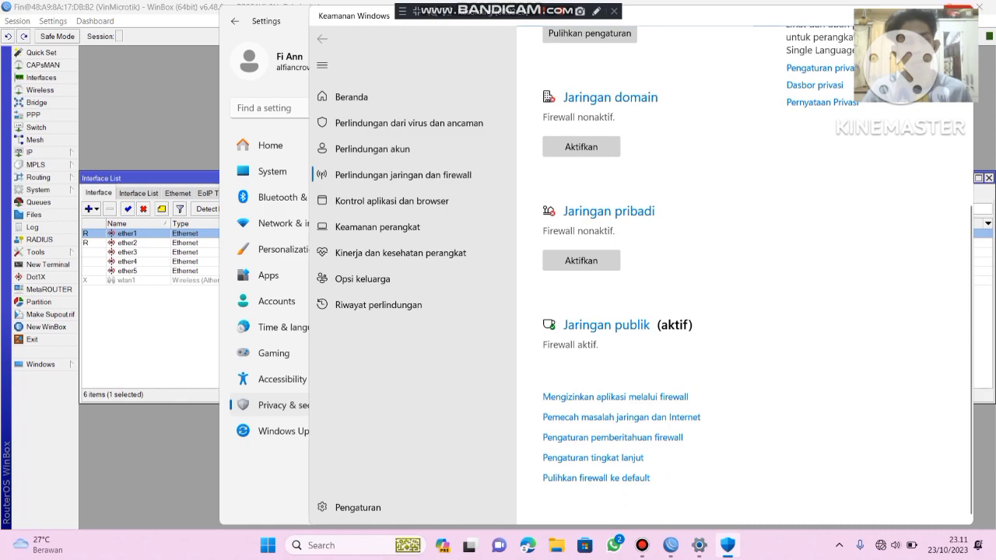
left_click(956, 8)
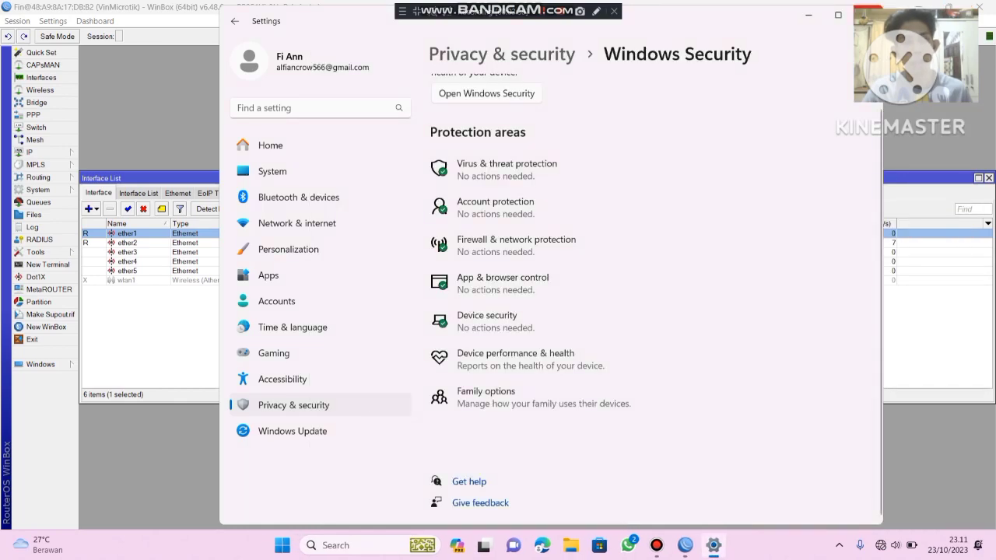
left_click(867, 15)
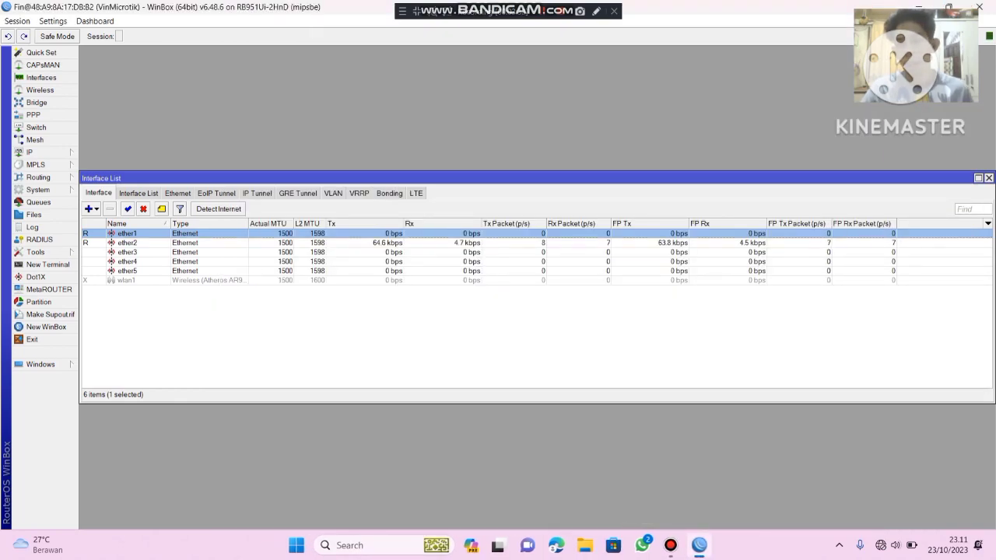
Step: Rename the ether1 interface to "ether1- Internet" and apply the change
double_click(111, 235)
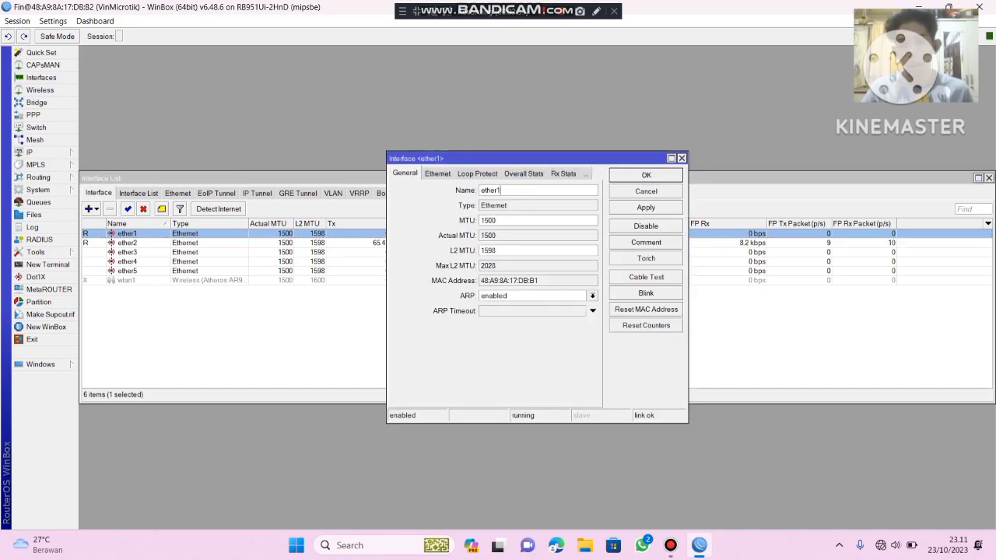
type("-")
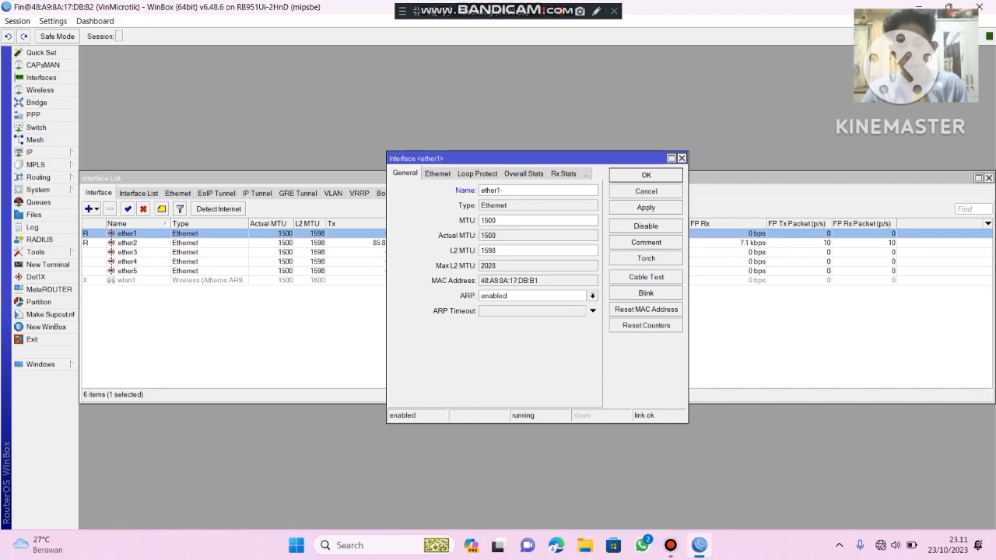
type(" Internet")
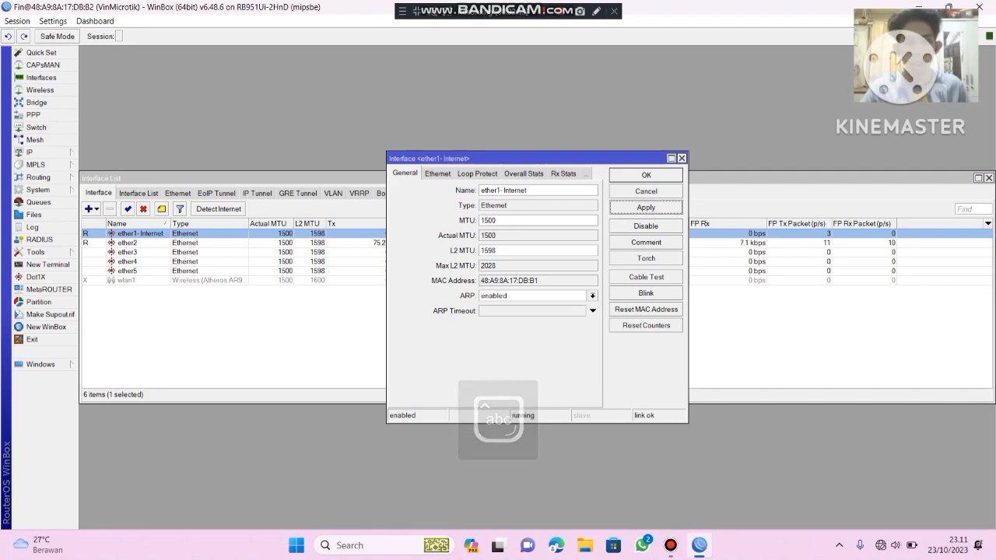
key("Return")
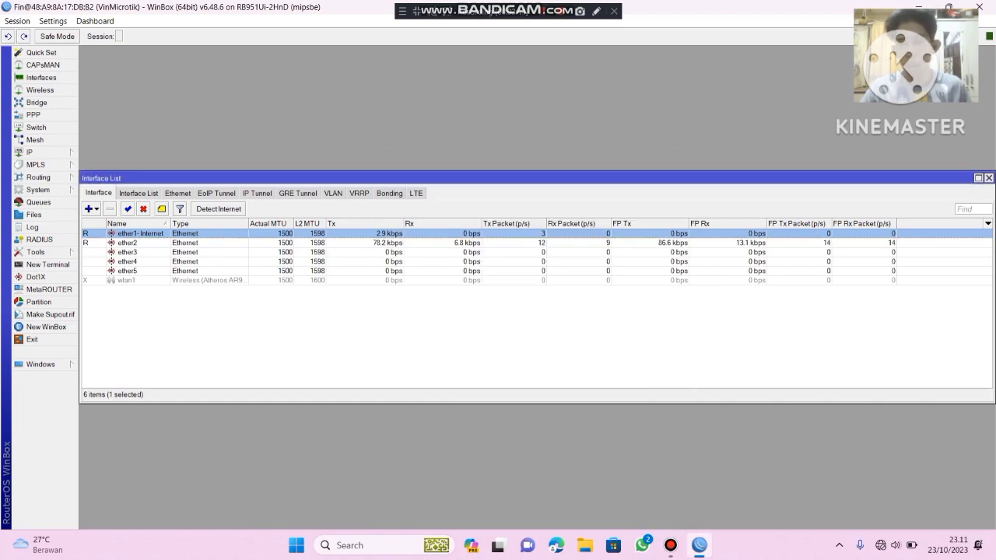
Step: Rename the ether2 interface to "ether2-Lan" and close the interface list
double_click(128, 243)
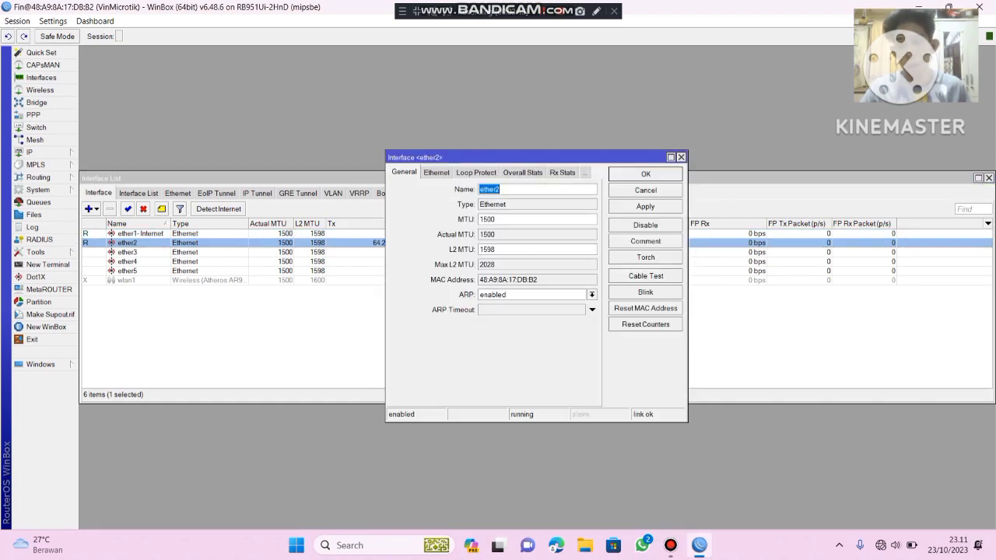
left_click(510, 189)
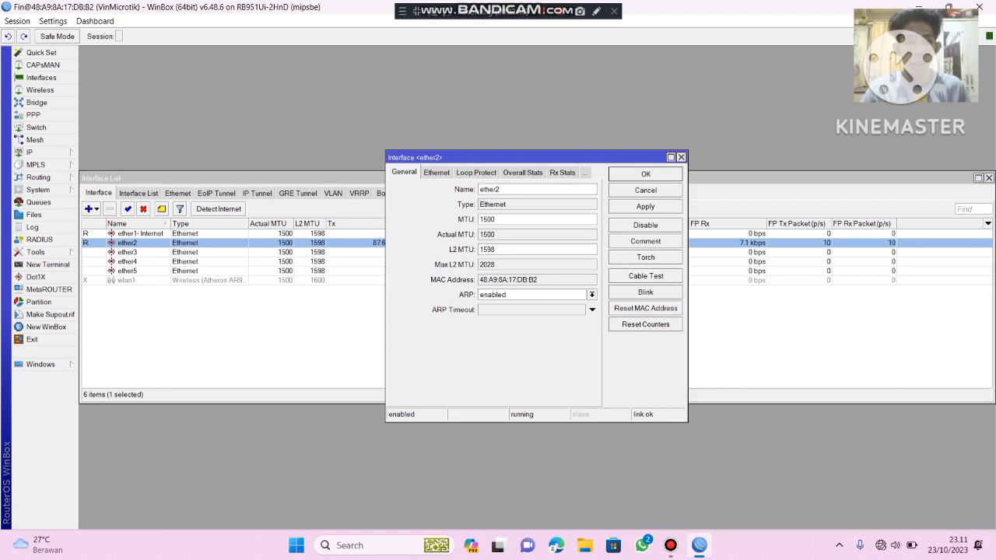
type("-")
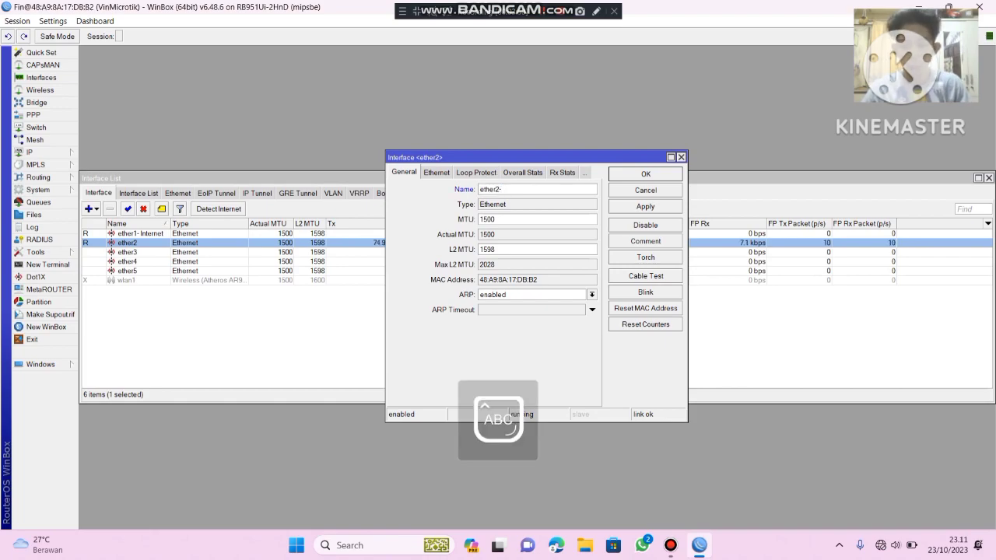
type("Lan")
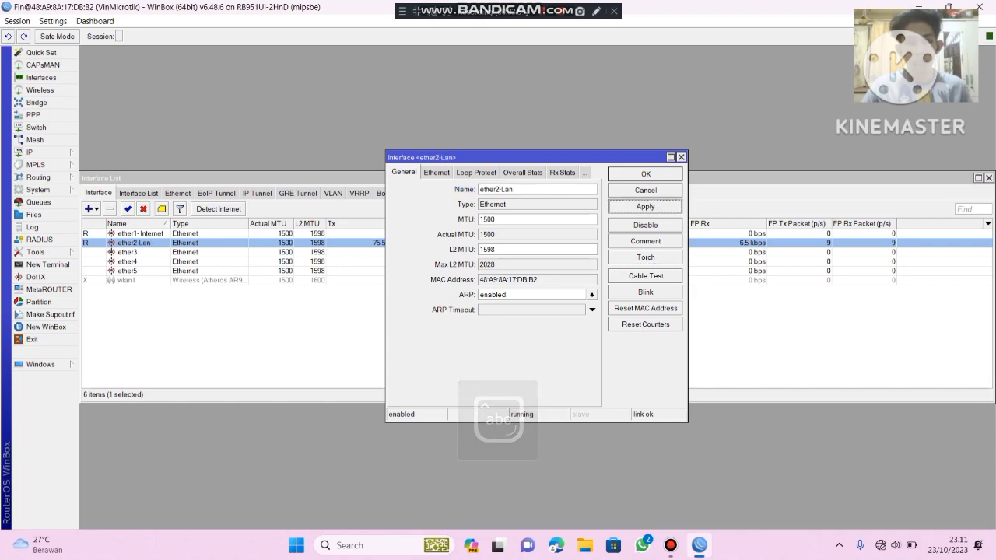
key("Return")
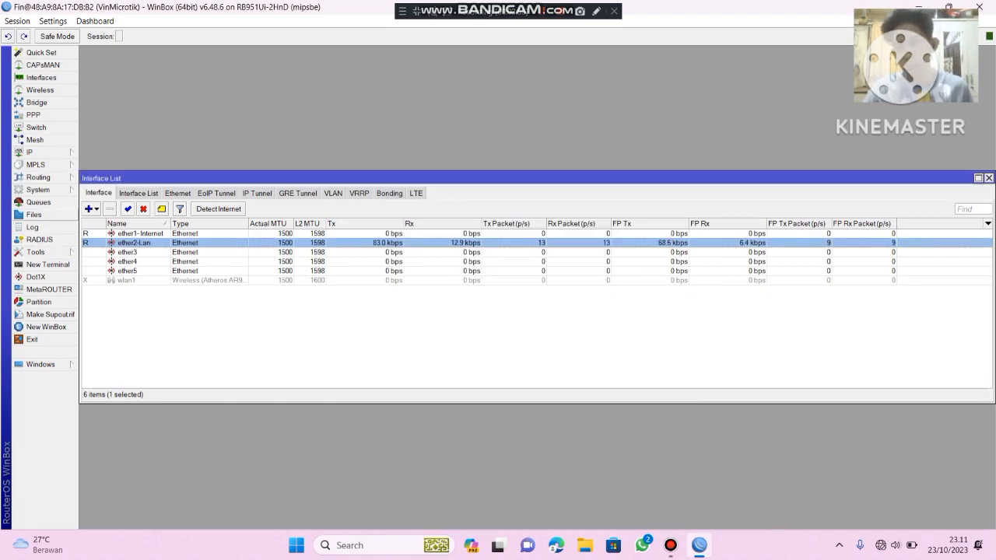
left_click(988, 178)
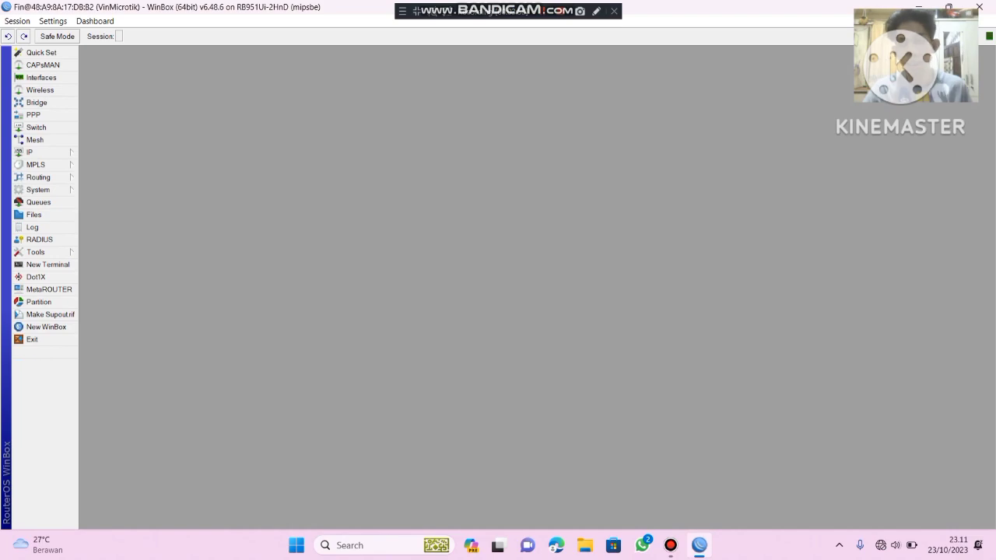
Step: Open the router's IP address list and start a new address entry for the ether1- Internet interface
left_click(35, 152)
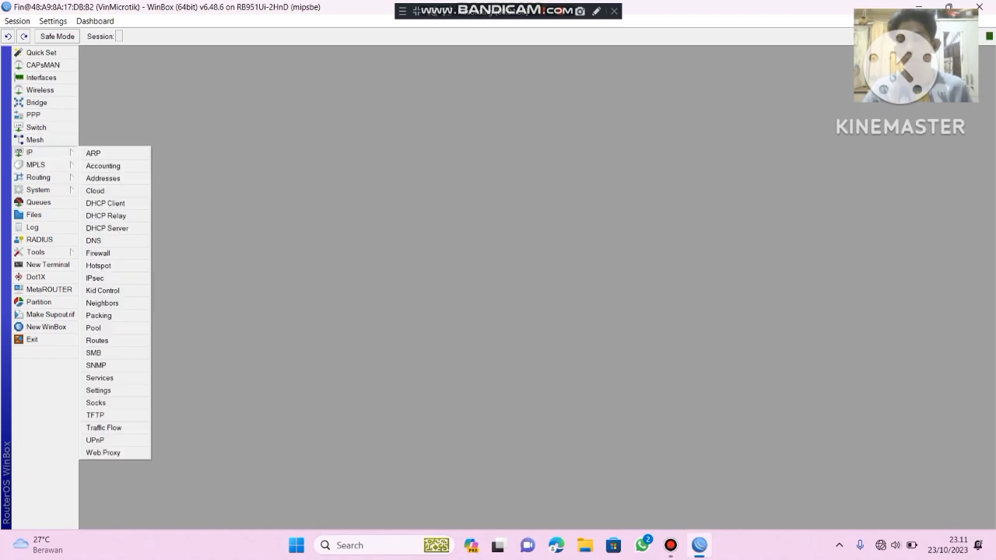
left_click(103, 179)
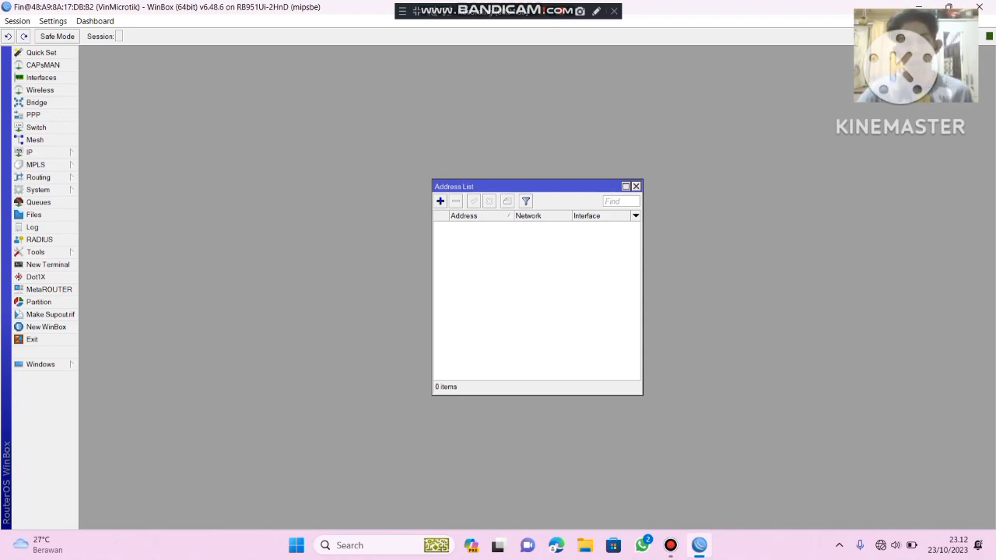
left_click(439, 201)
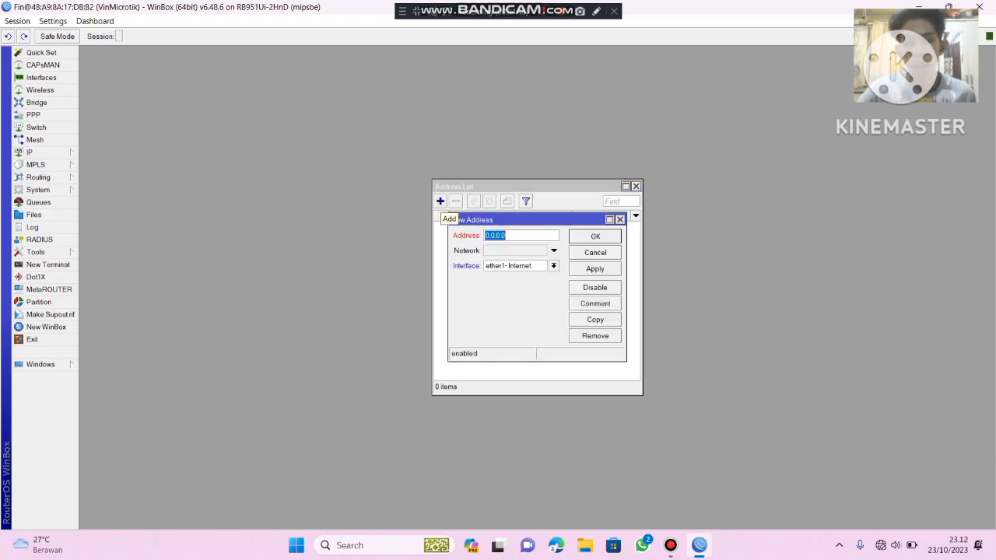
left_click(498, 235)
left_click(553, 265)
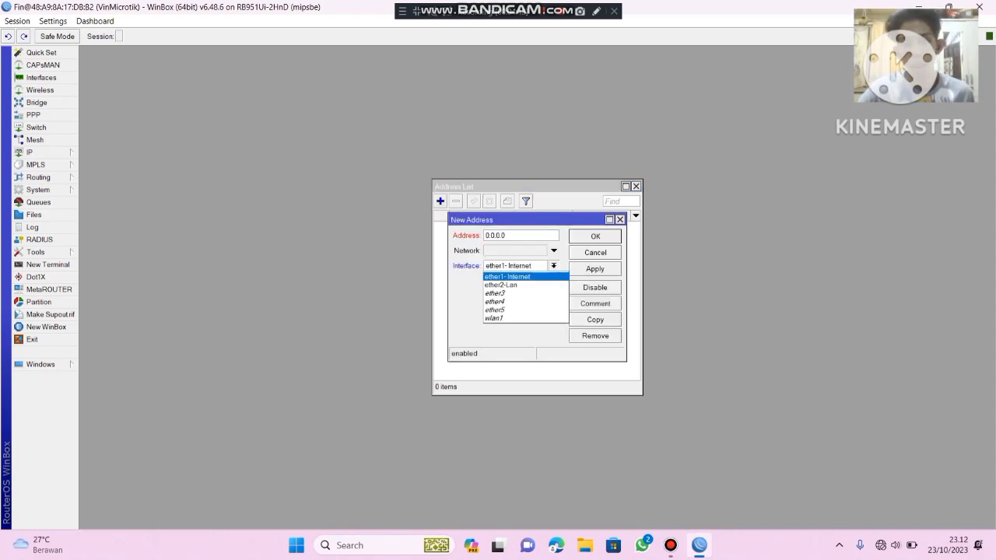
left_click(505, 277)
Step: Set the new entry's address to 192.168.100.1/24 and save it
left_click(505, 235)
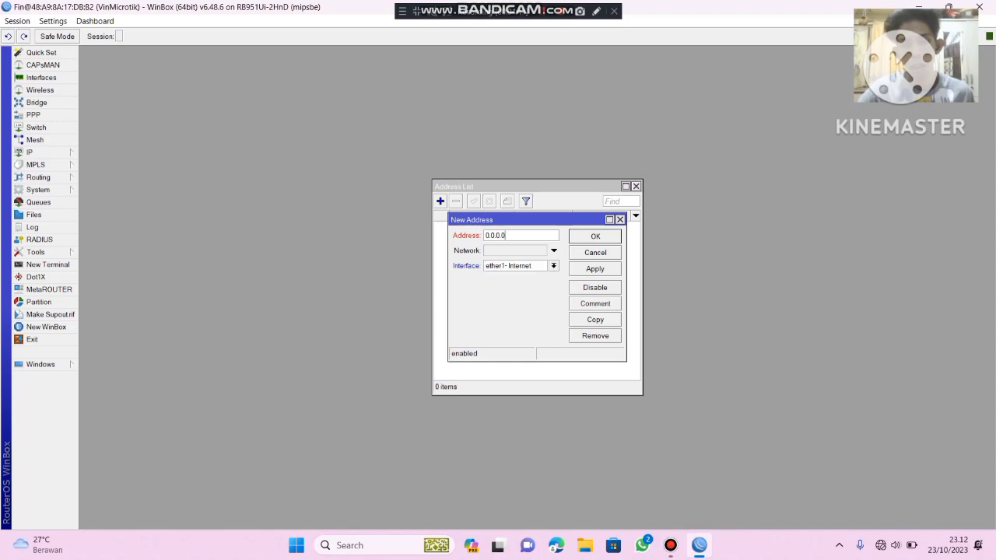
key("ctrl+a")
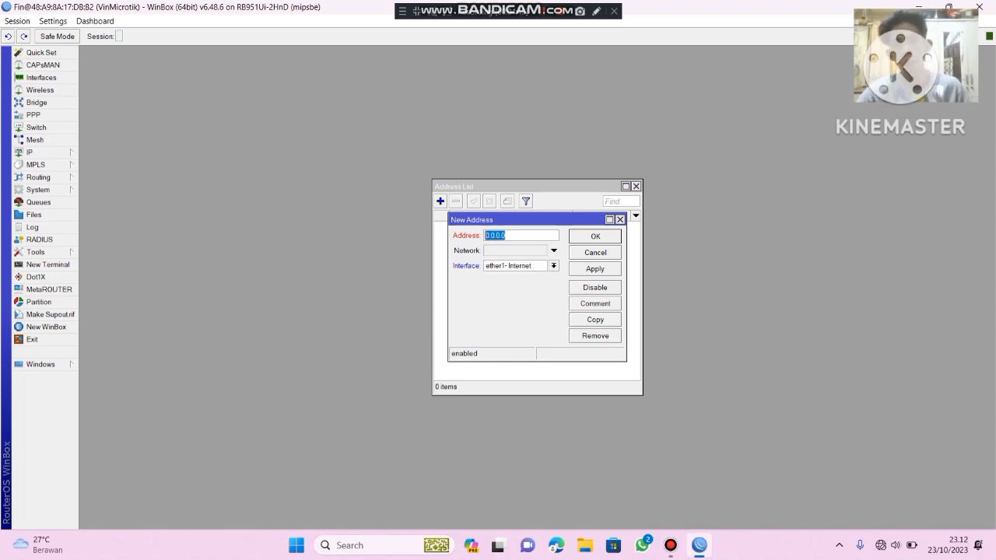
key("BackSpace")
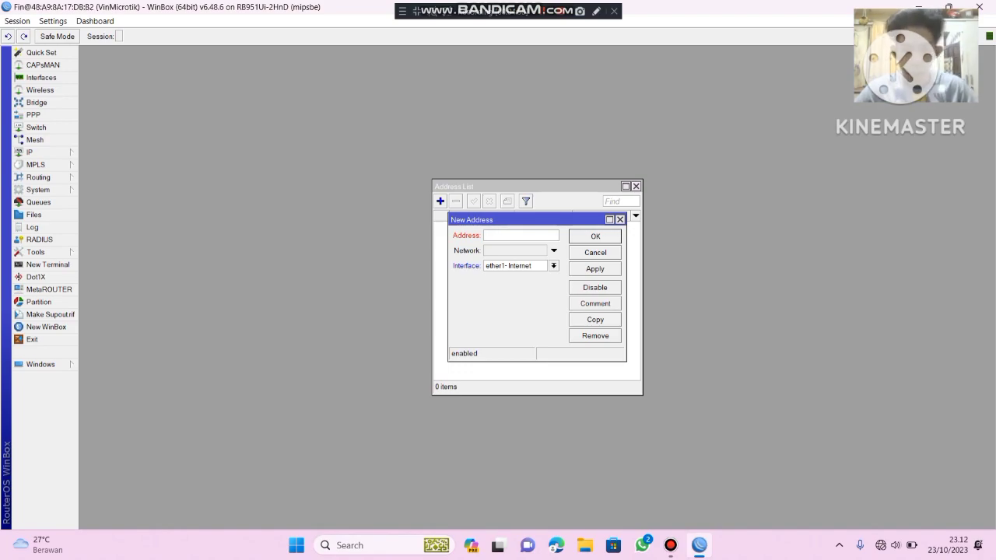
type("1")
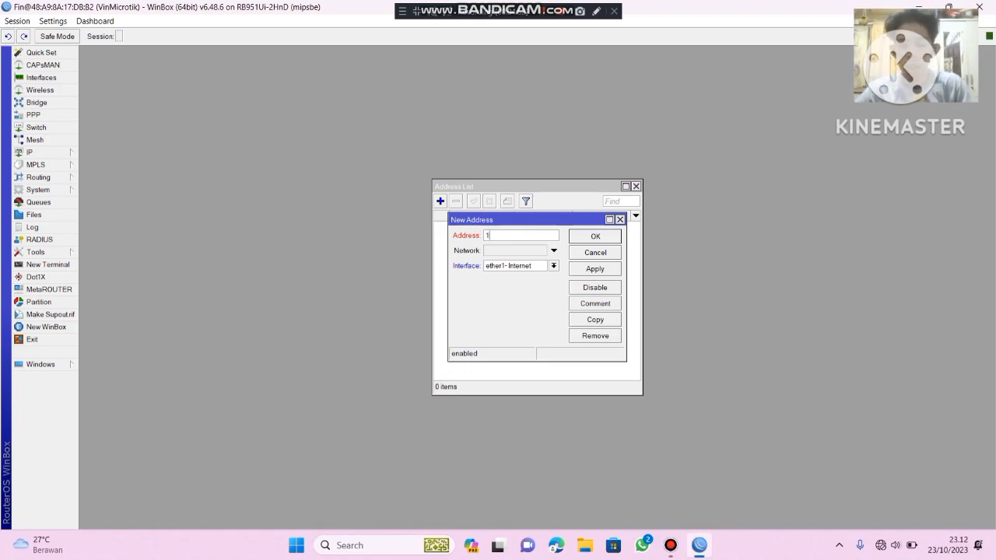
type("92.16")
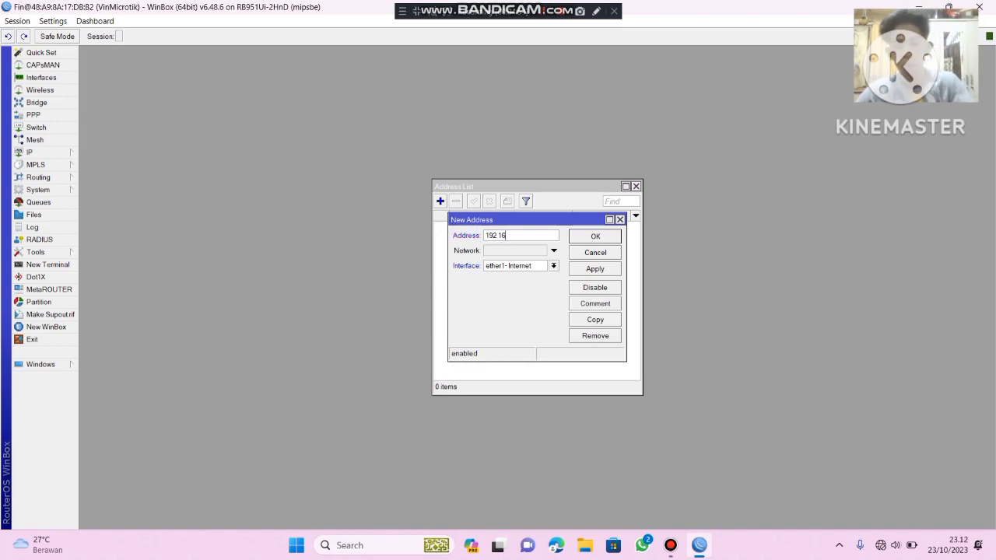
type("8.100")
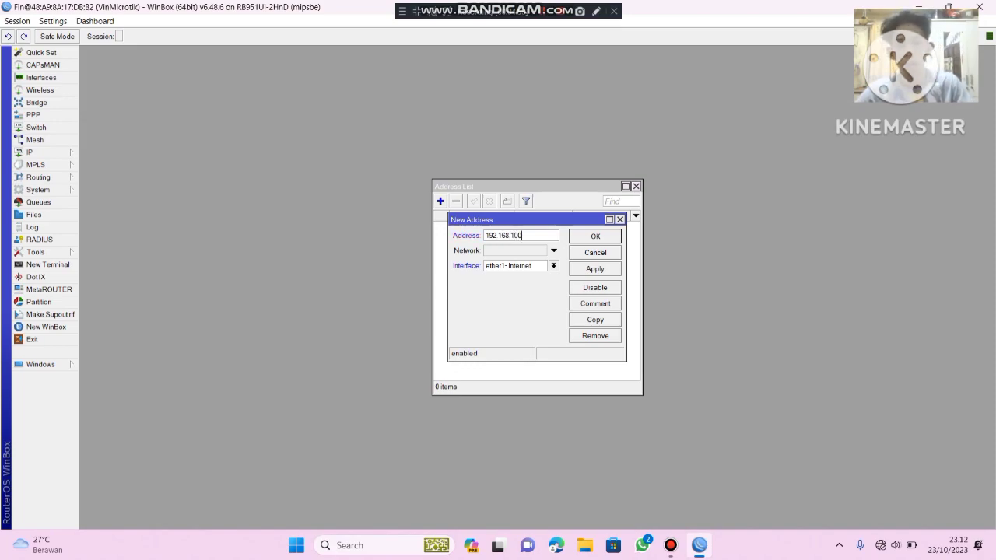
type(".1")
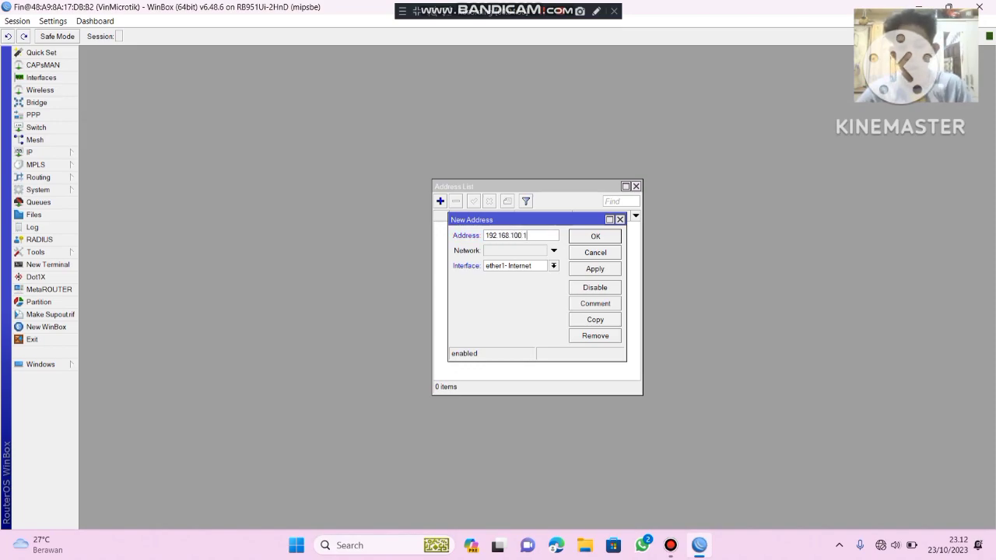
type("/24")
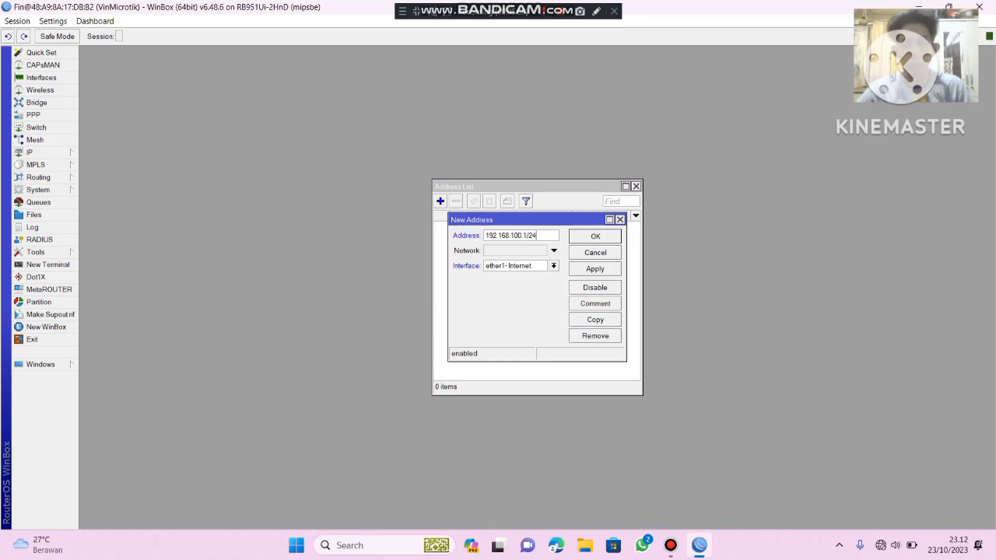
left_click(595, 269)
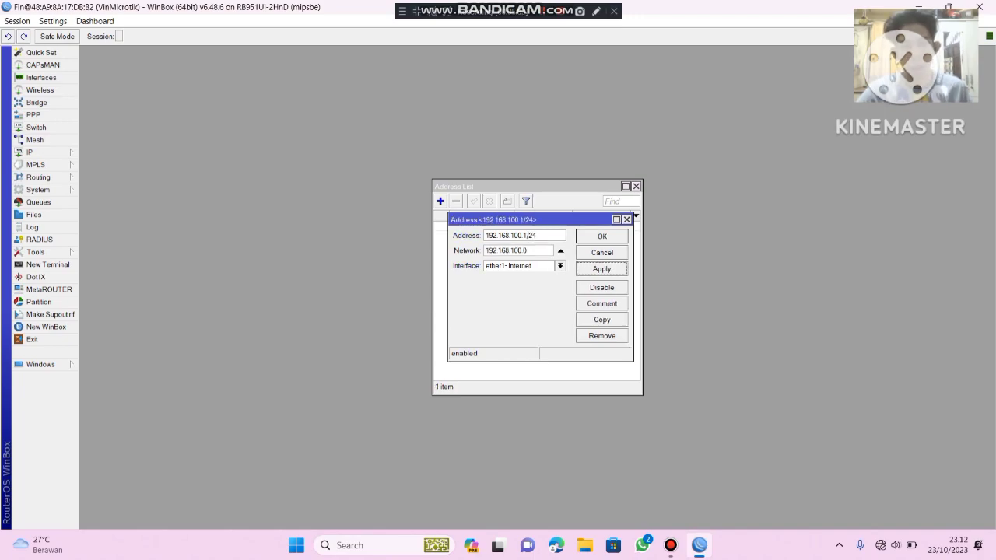
left_click(595, 236)
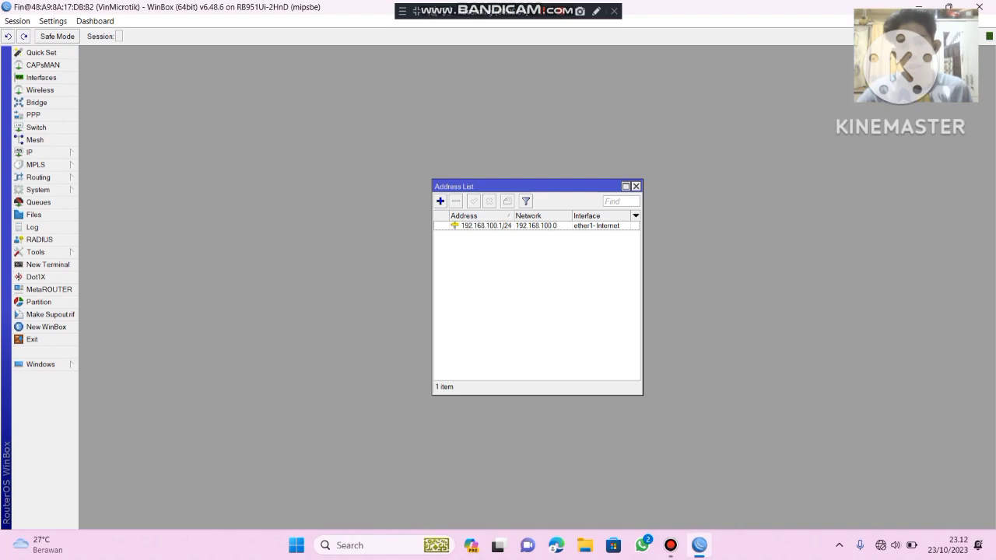
Step: Start a second IP address entry and assign it to the ether2-Lan interface
left_click(440, 200)
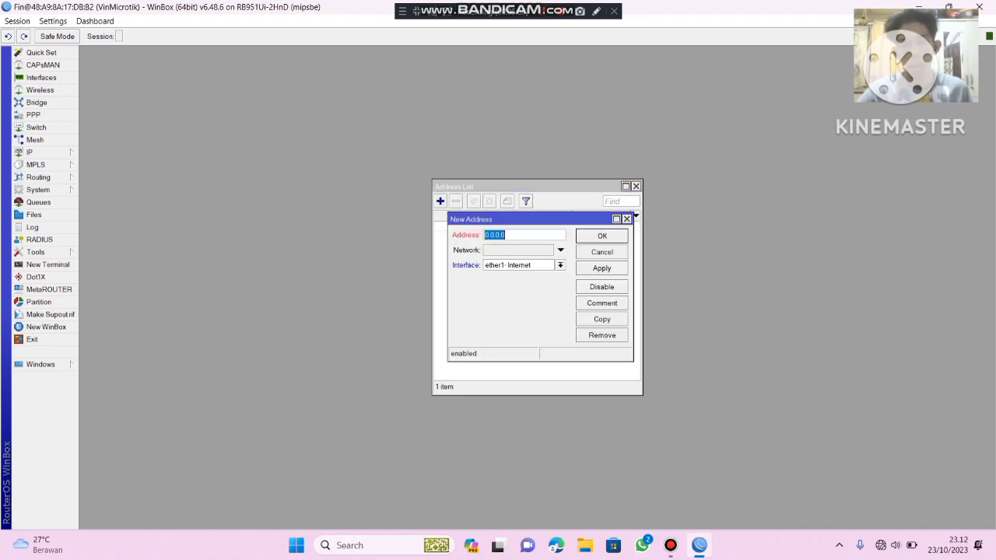
left_click(559, 264)
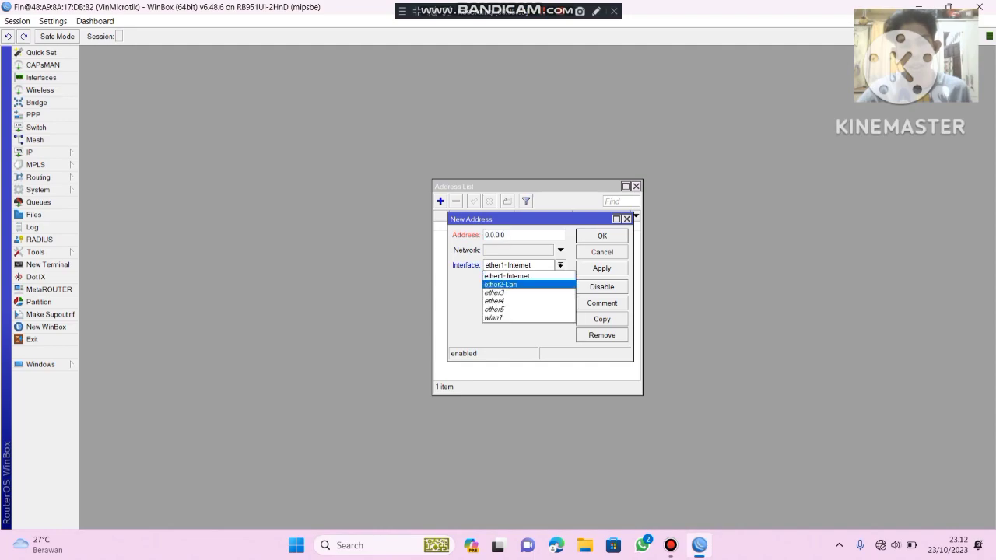
left_click(500, 284)
Step: Replace the default address of the ether2-Lan entry with 192.169.40.1/28
left_click(505, 234)
key("BackSpace")
key("BackSpace")
key("BackSpace")
key("BackSpace")
key("BackSpace")
key("BackSpace")
key("BackSpace")
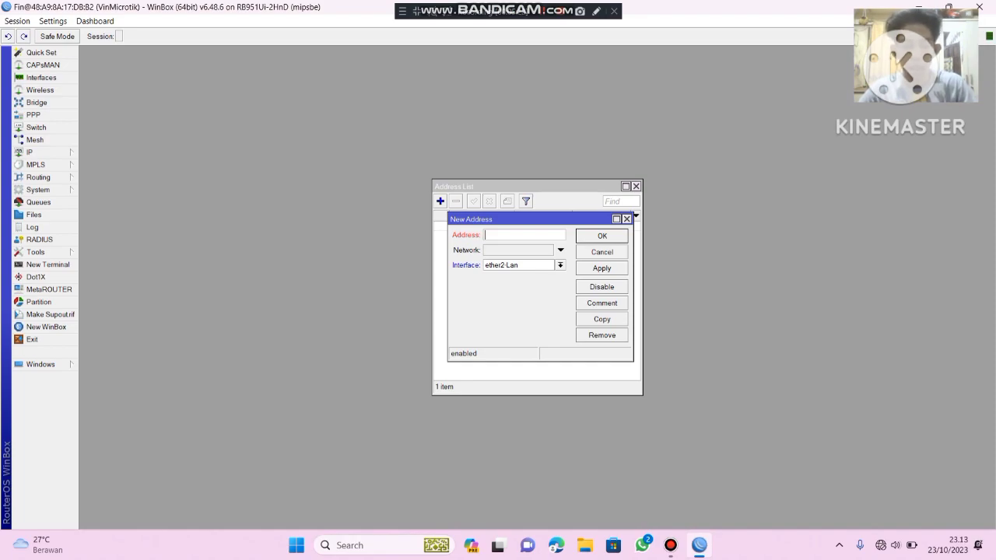
type("192.169.40")
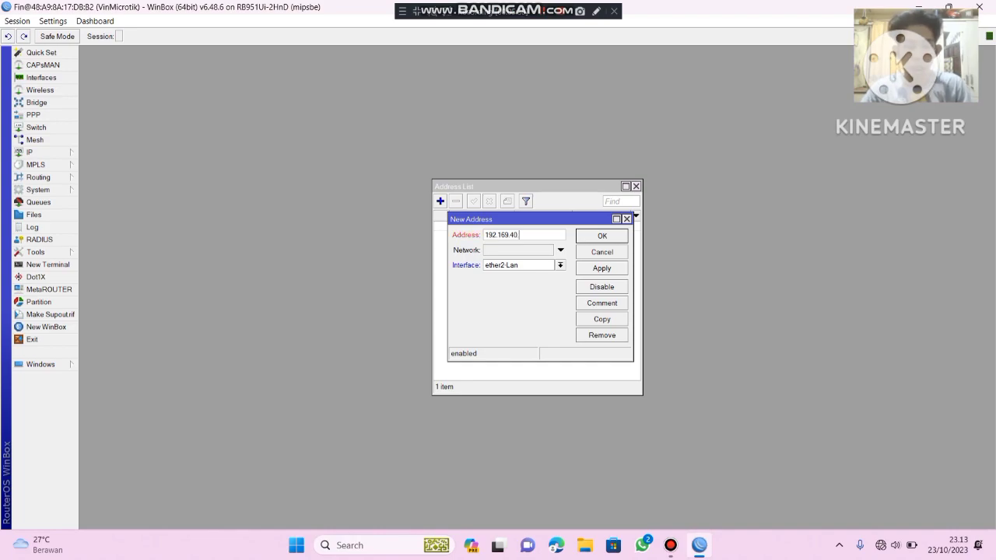
type(".1/28")
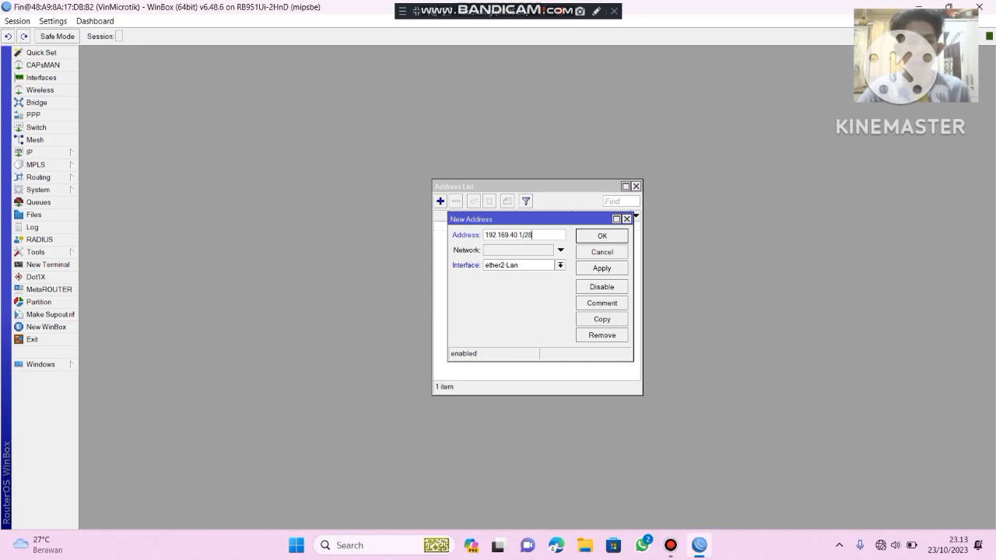
mouse_move(520, 235)
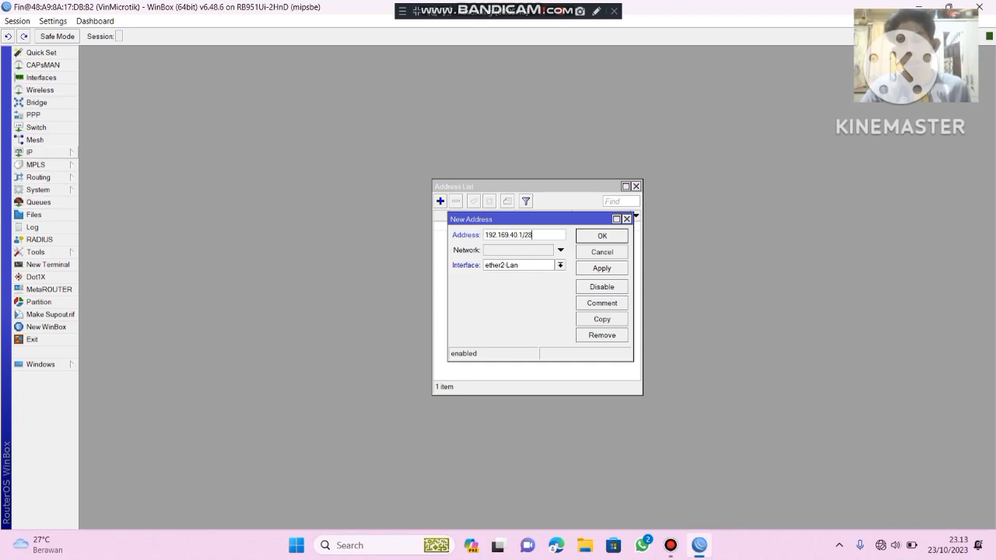
left_click(31, 152)
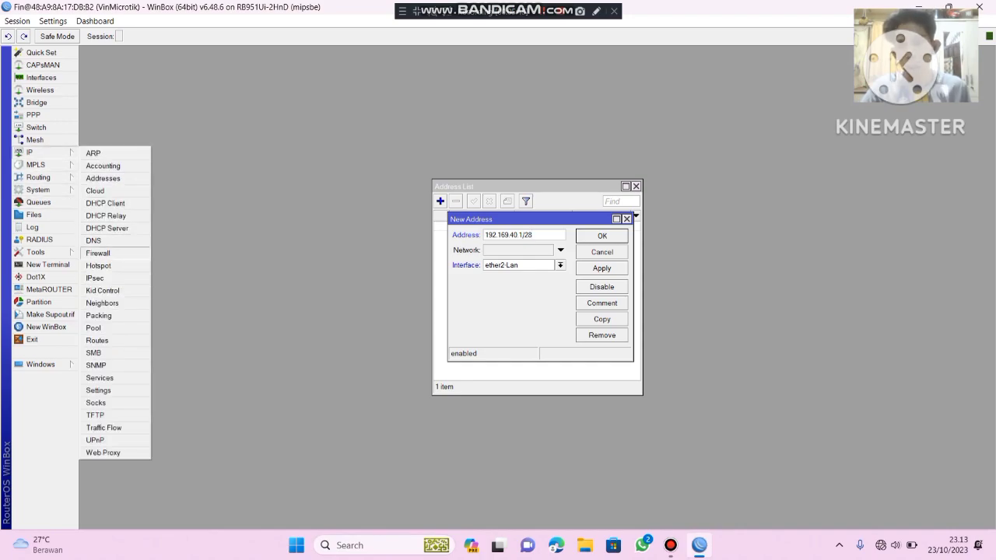
left_click(117, 279)
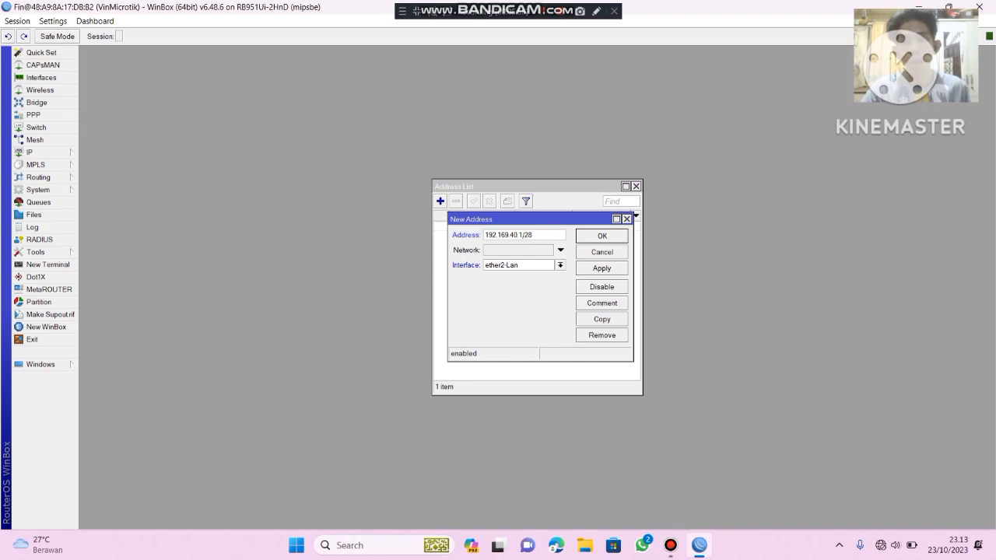
Step: Apply and save the ether2-Lan address entry, and close the address list
left_click(602, 268)
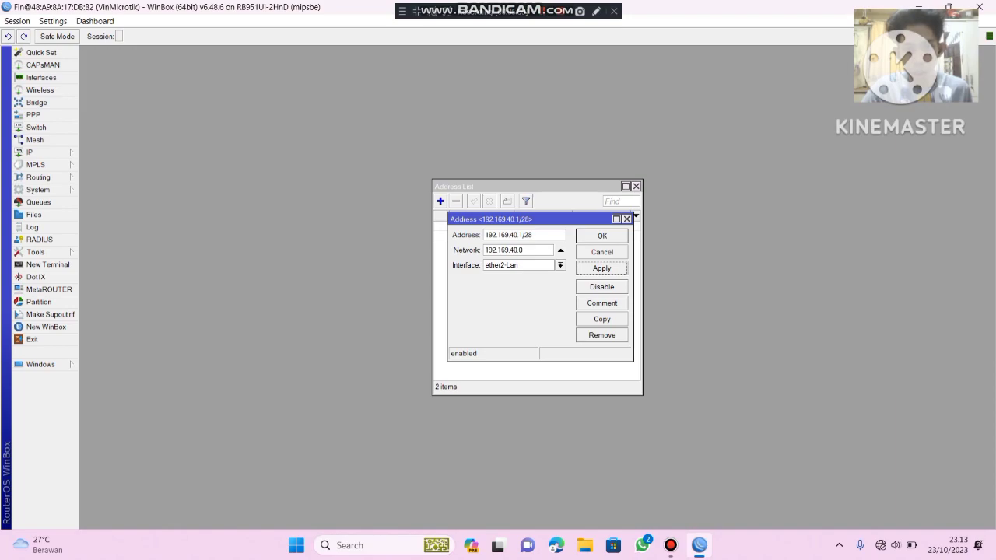
left_click(602, 236)
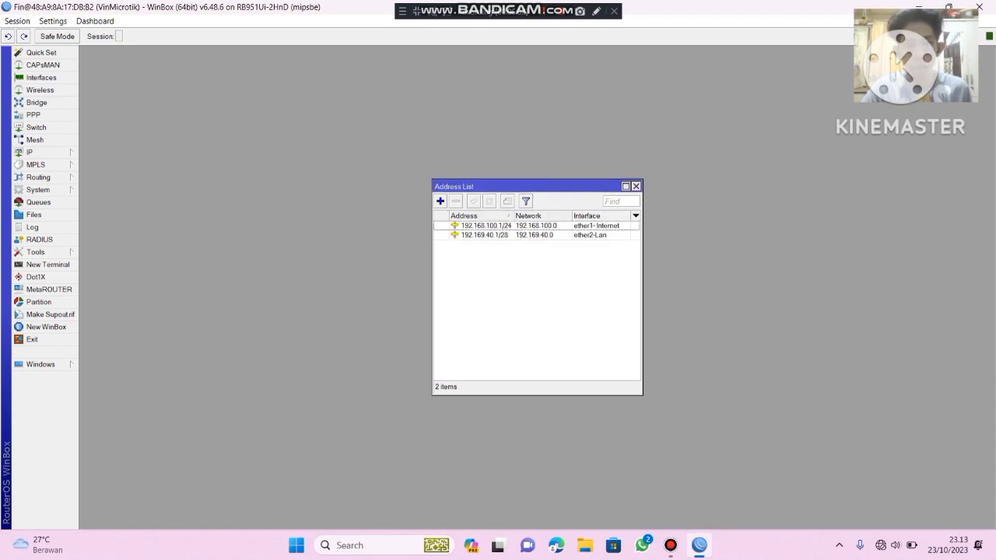
left_click(637, 187)
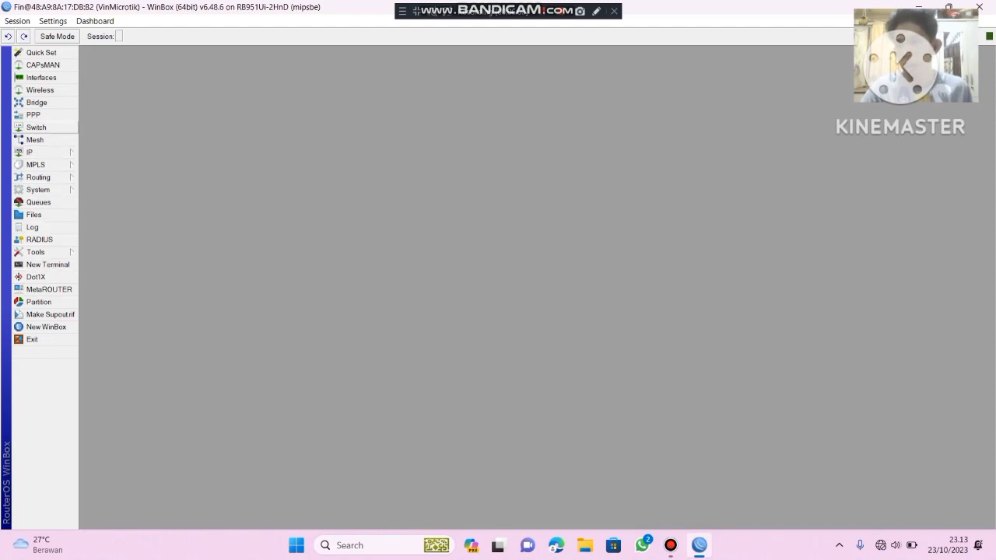
Step: Add and save a DHCP client on the ether1- Internet interface with peer DNS, peer NTP and default route kept, and widen the client list
left_click(39, 152)
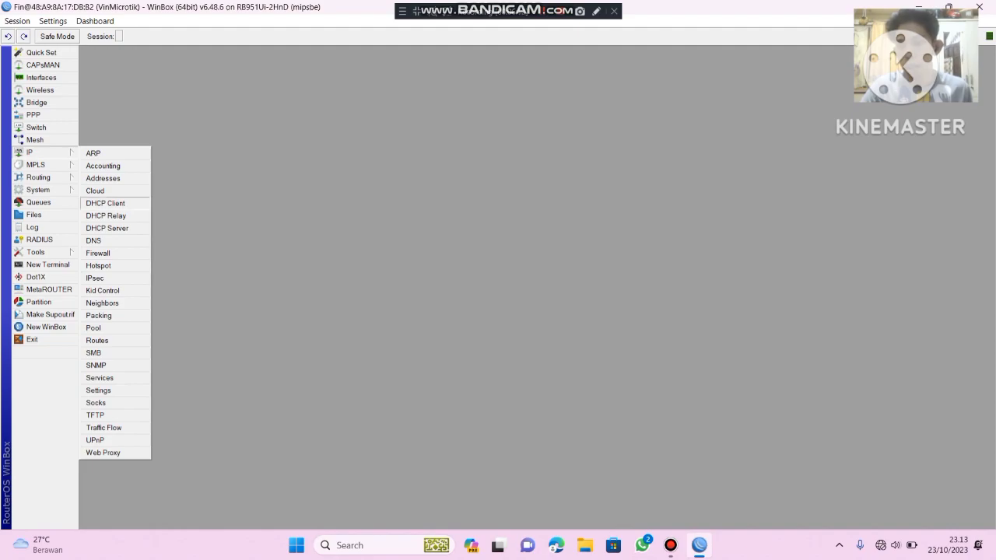
left_click(105, 203)
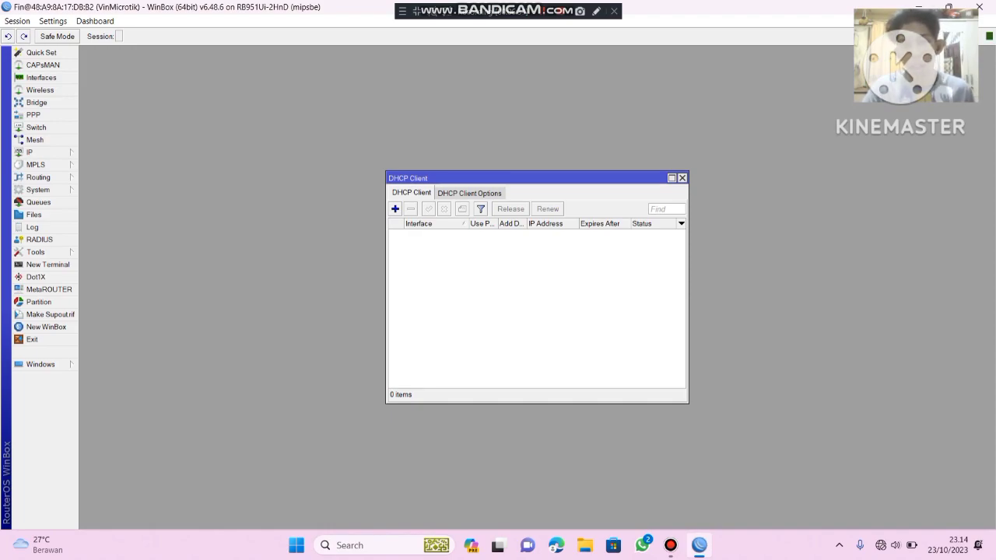
left_click(395, 208)
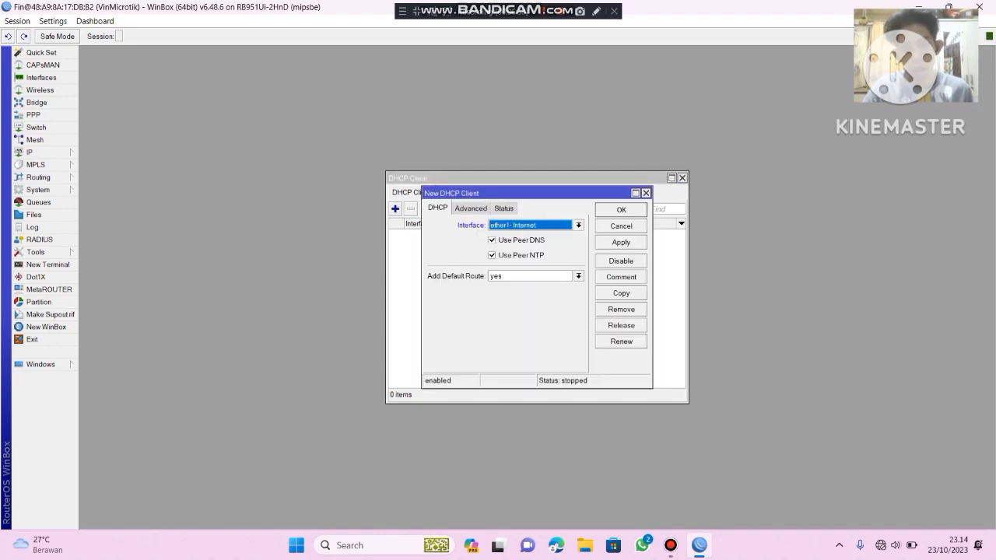
left_click(579, 225)
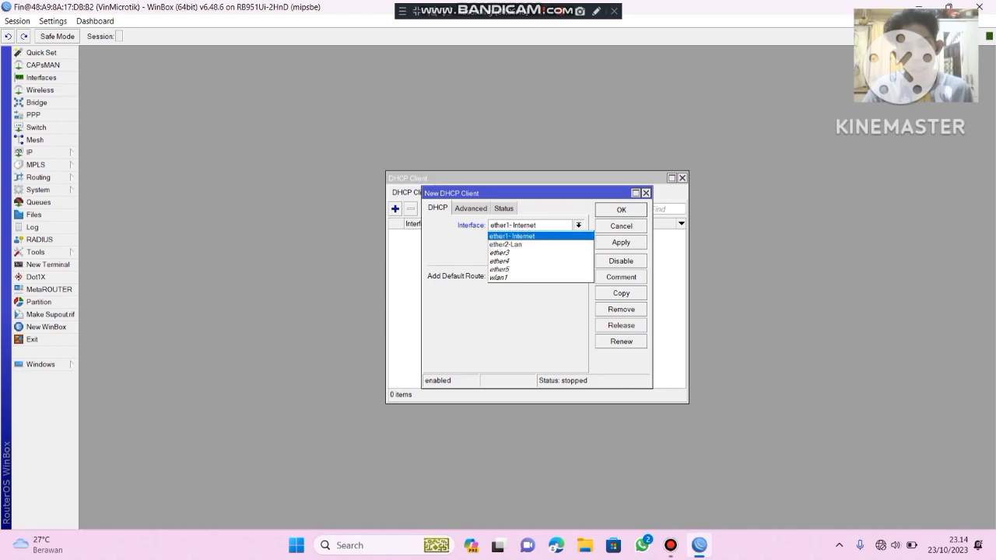
left_click(511, 236)
left_click(579, 225)
left_click(507, 244)
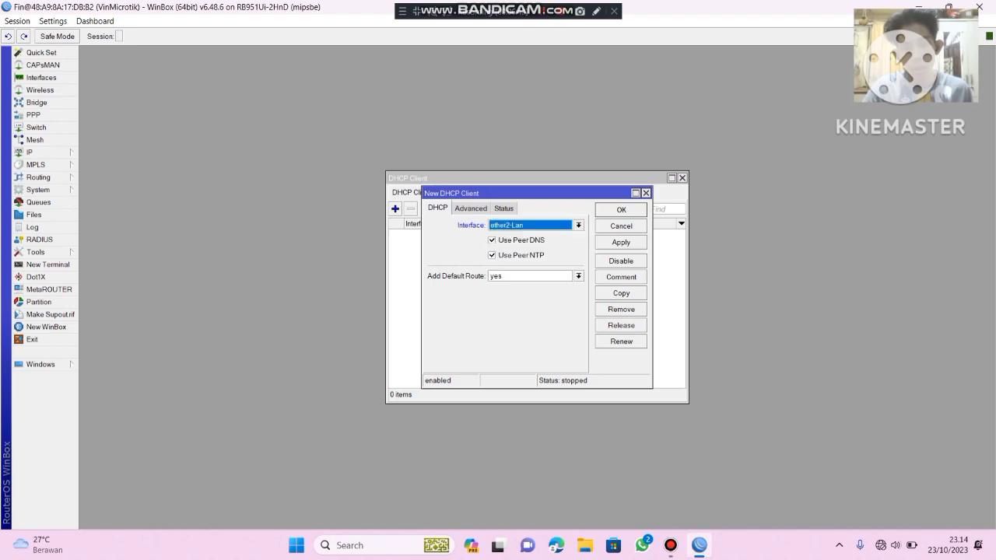
left_click(579, 225)
left_click(512, 235)
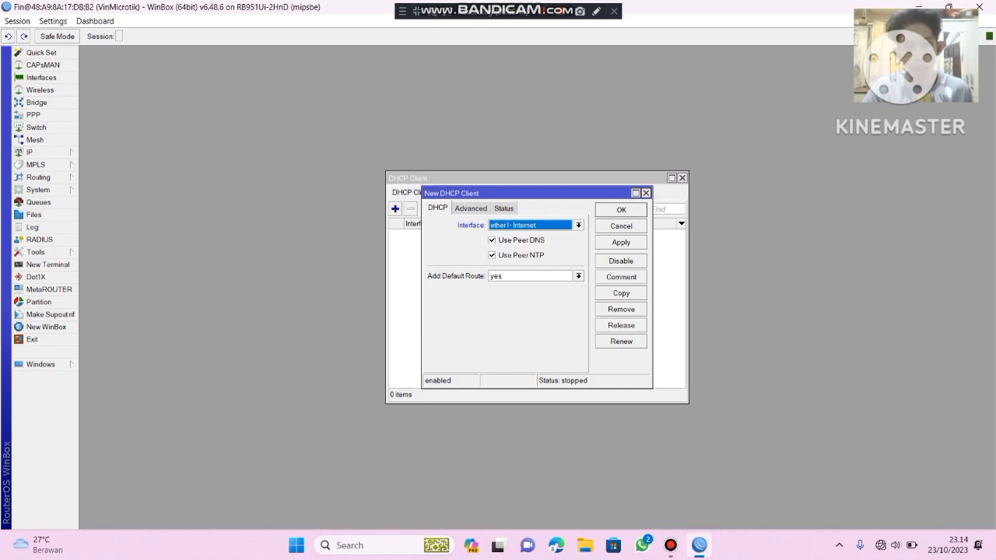
left_click(620, 243)
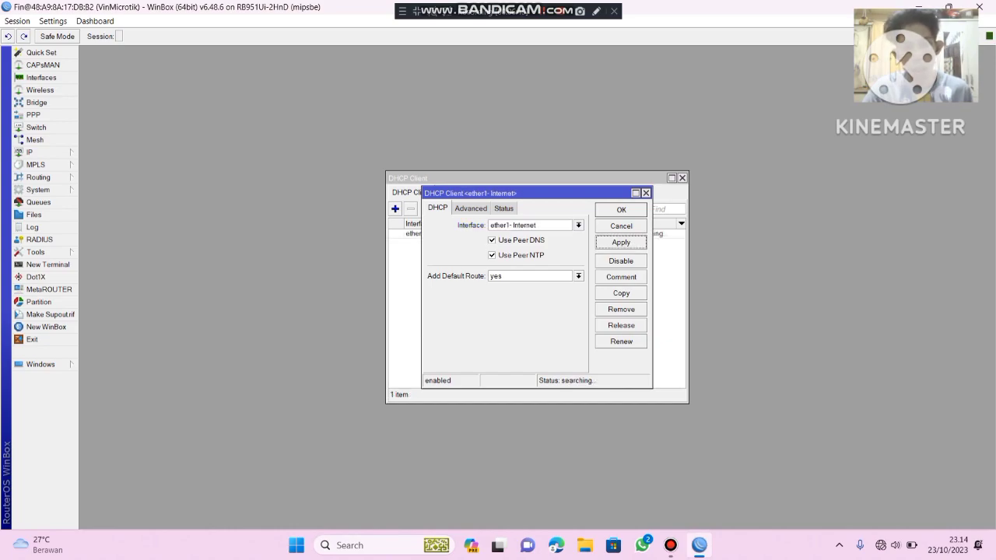
left_click(621, 210)
left_click_drag(688, 269, 802, 268)
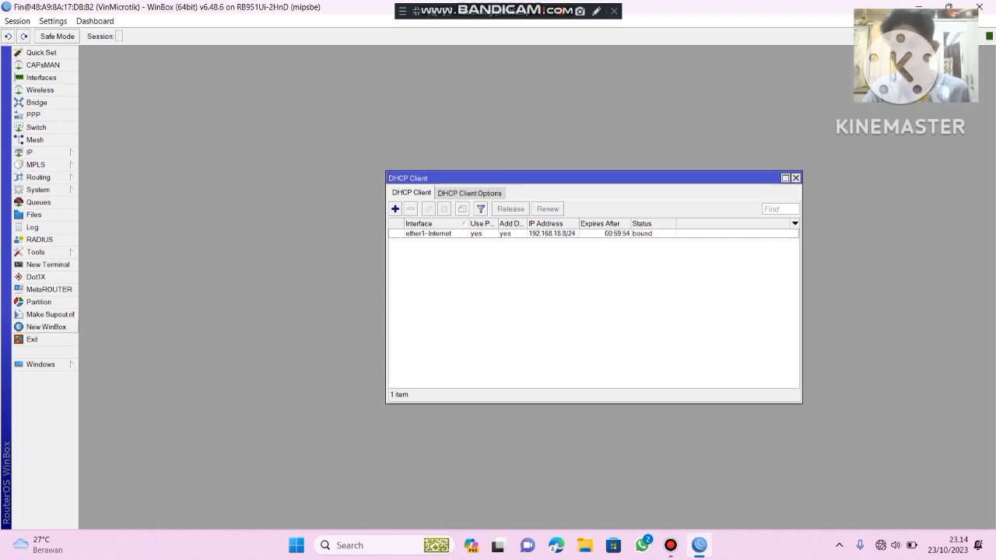
Step: Test the internet connection by pinging 8.8.8.8 from a new terminal, and close the terminal
left_click(48, 265)
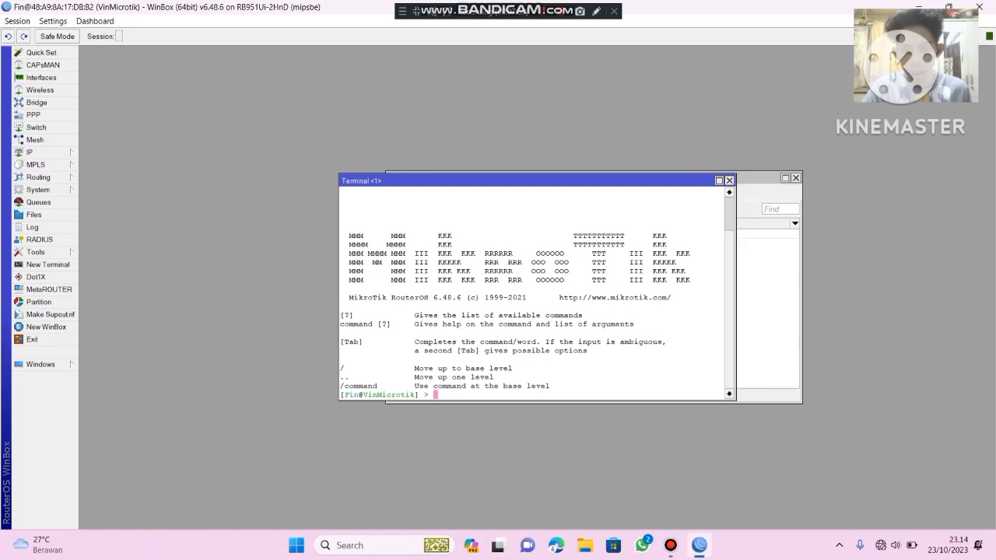
type("ping")
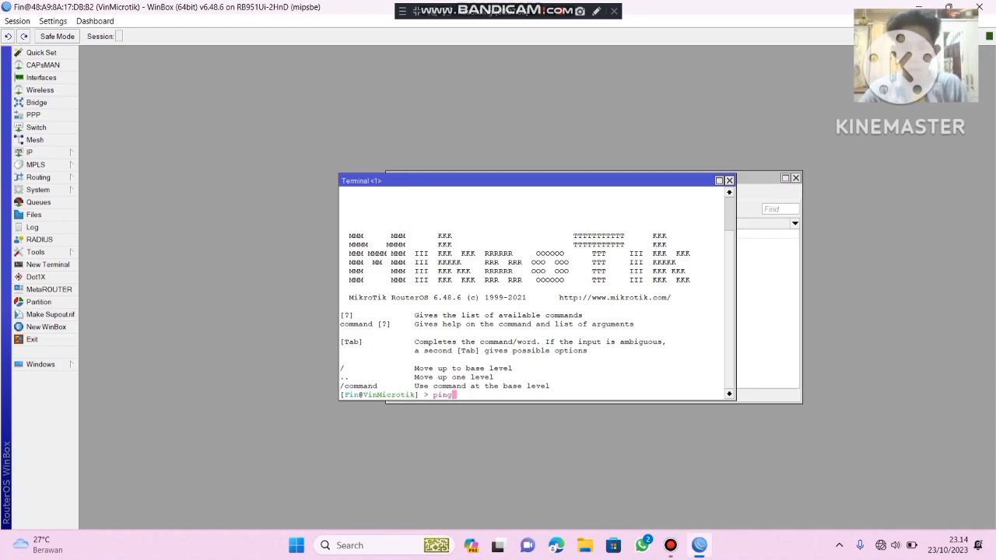
type("8.8")
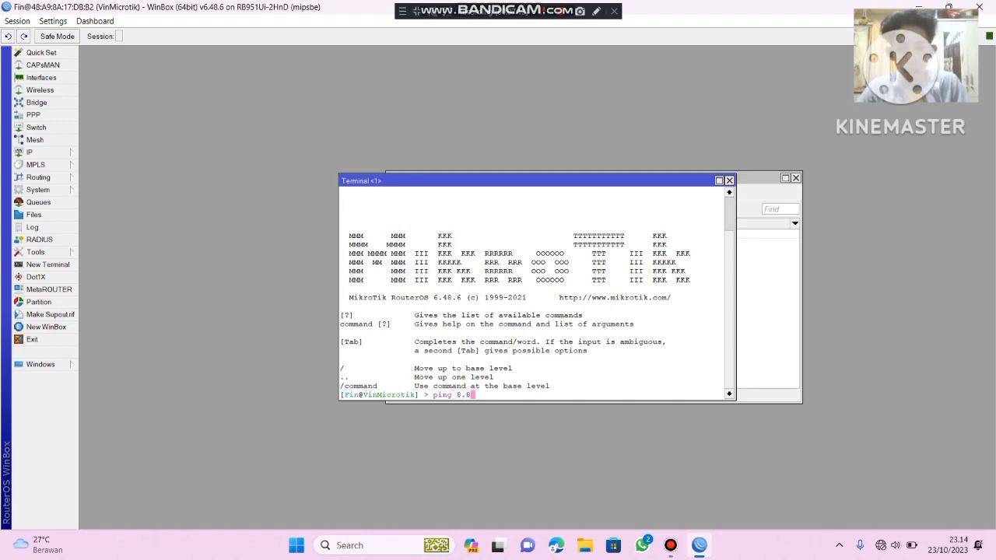
type(".8.8")
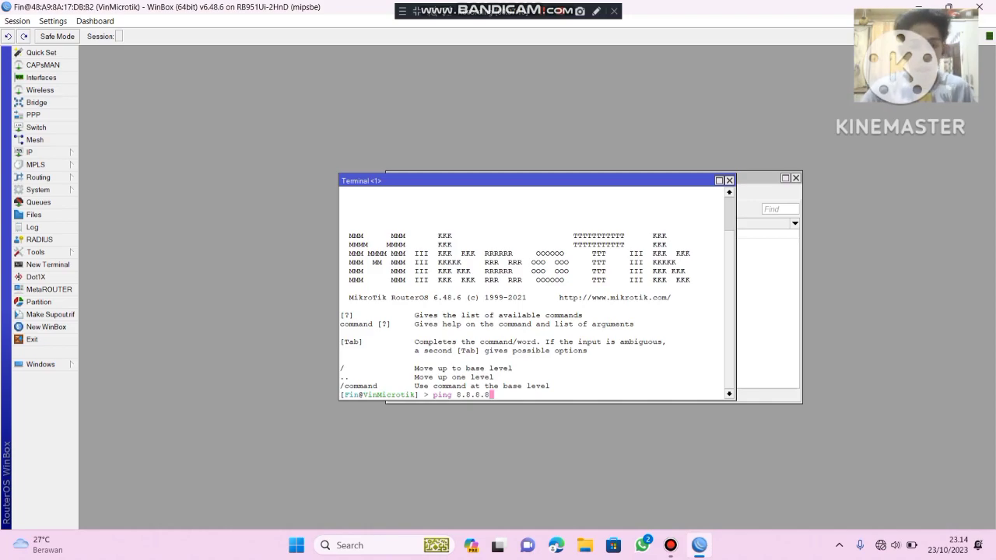
key("Return")
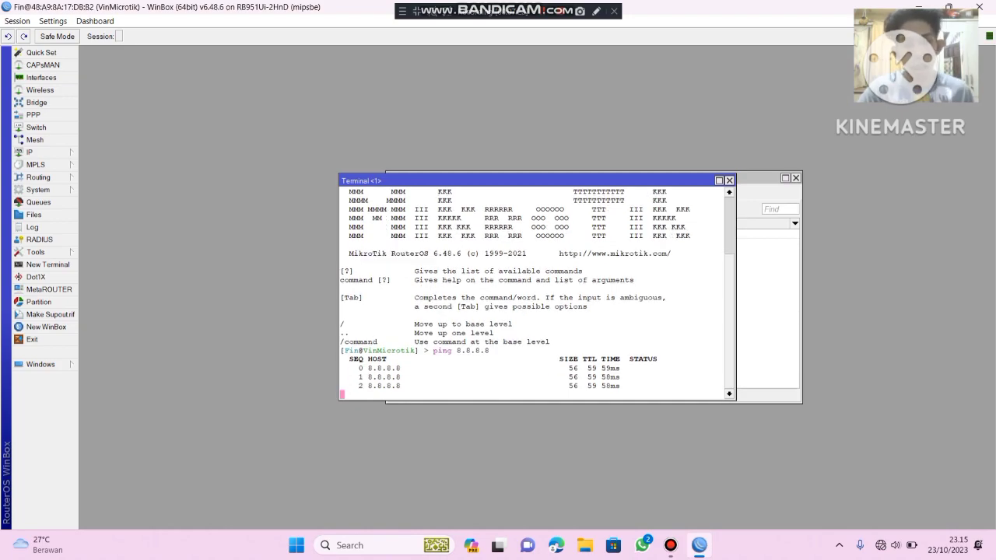
left_click_drag(536, 181, 596, 95)
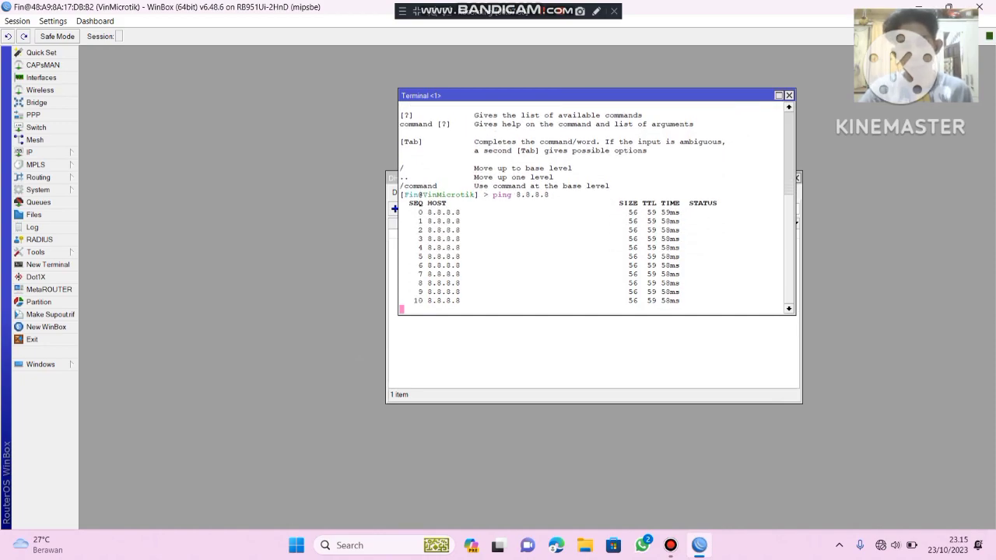
left_click(788, 95)
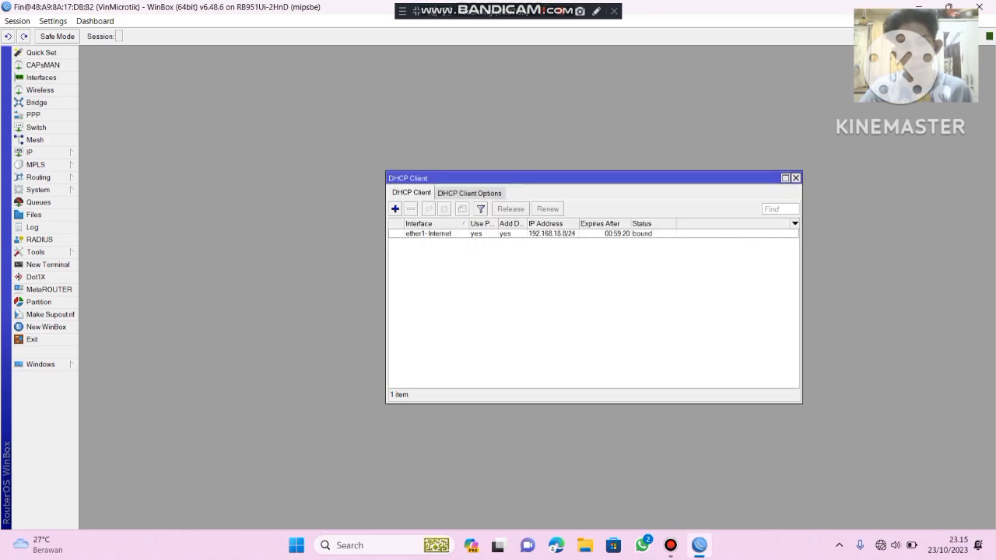
Step: Start the DHCP server setup and choose ether2-Lan as the DHCP server interface
left_click(31, 152)
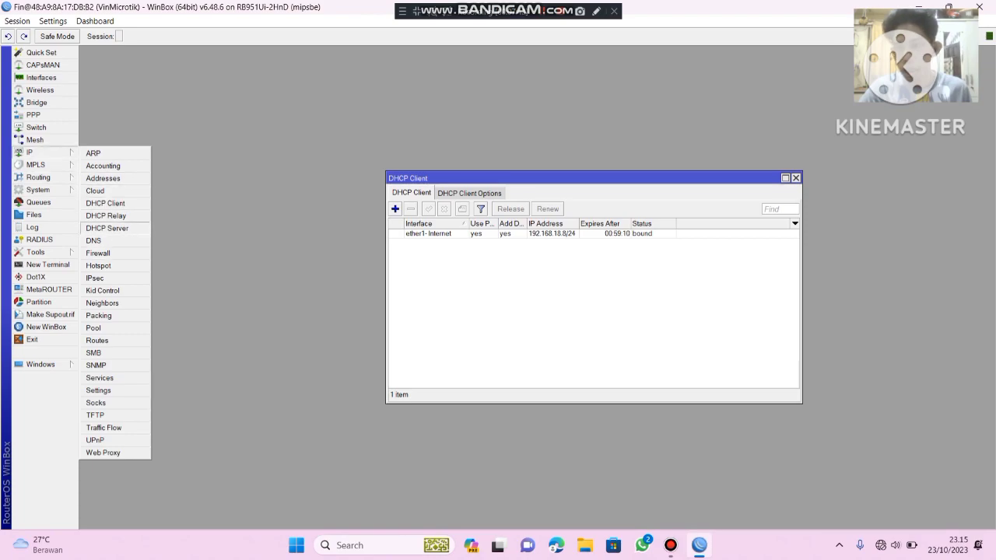
left_click(107, 228)
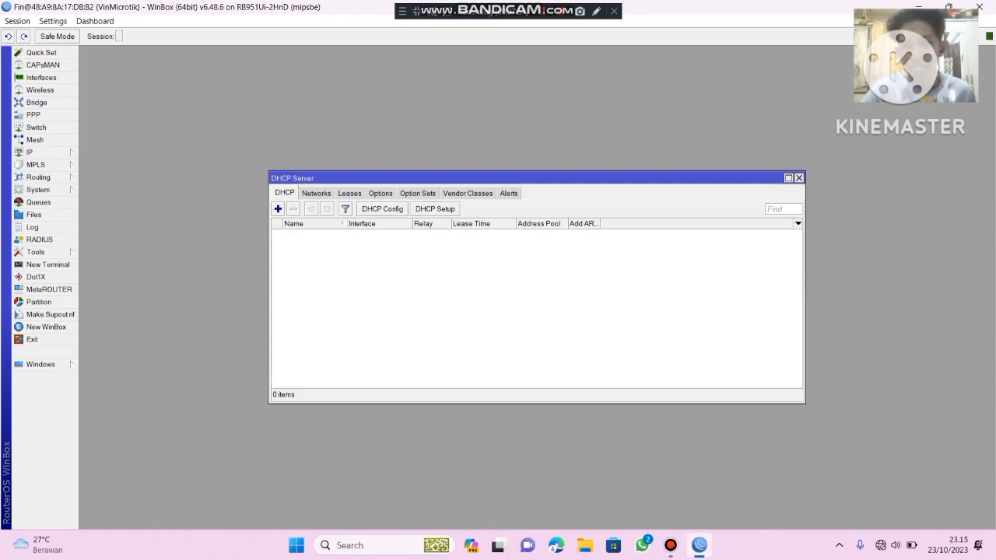
left_click(435, 208)
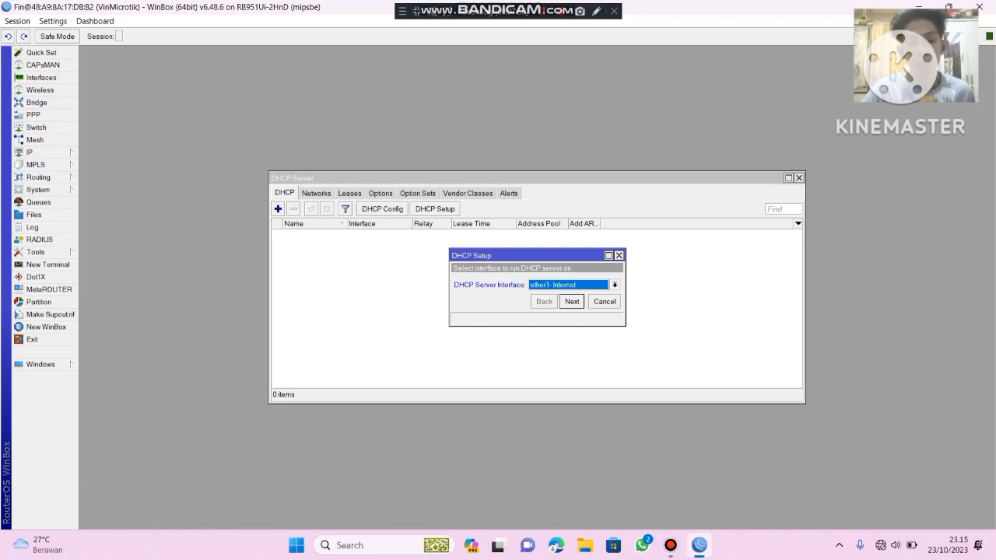
left_click(614, 284)
left_click(576, 304)
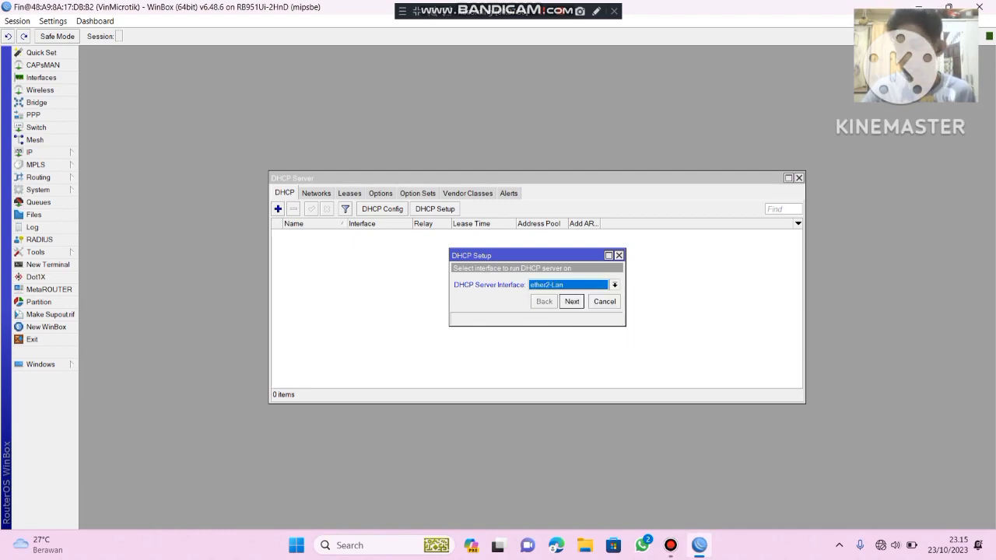
key("Return")
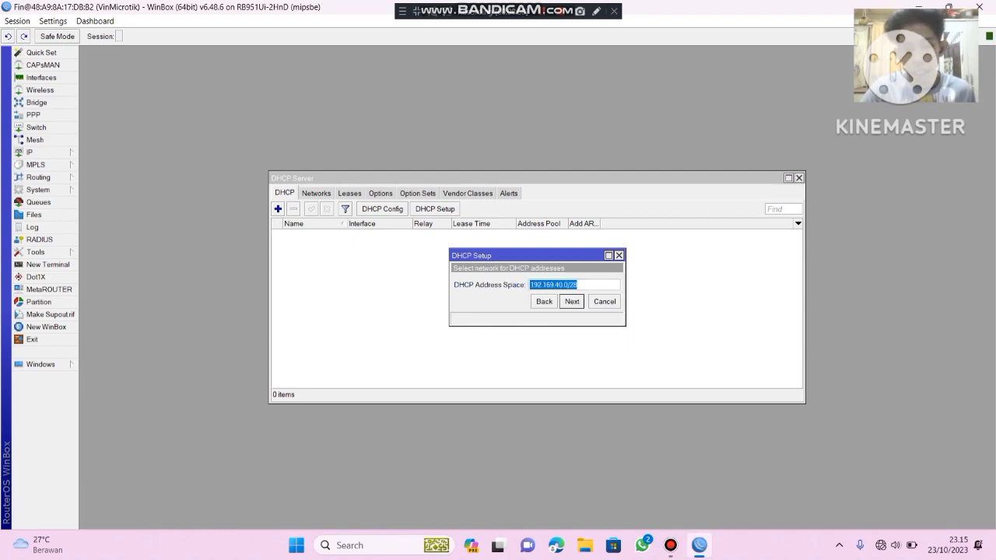
Step: Accept the suggested 192.169.40.0/28 address space, gateway, pool, DNS server 192.168.18.1 and 00:10:00 lease time, finish the setup and close both DHCP windows
key("Return")
key("Return")
key("Return")
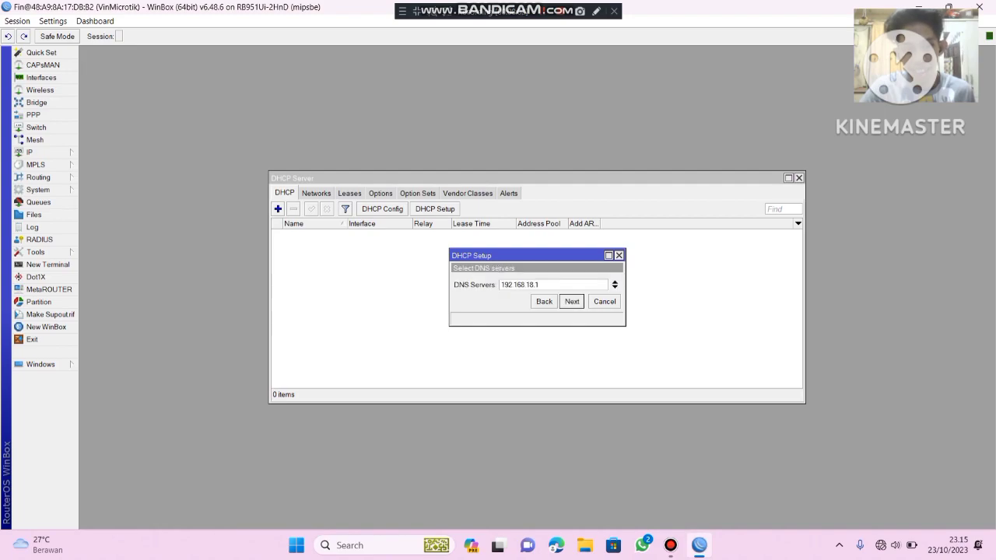
key("Return")
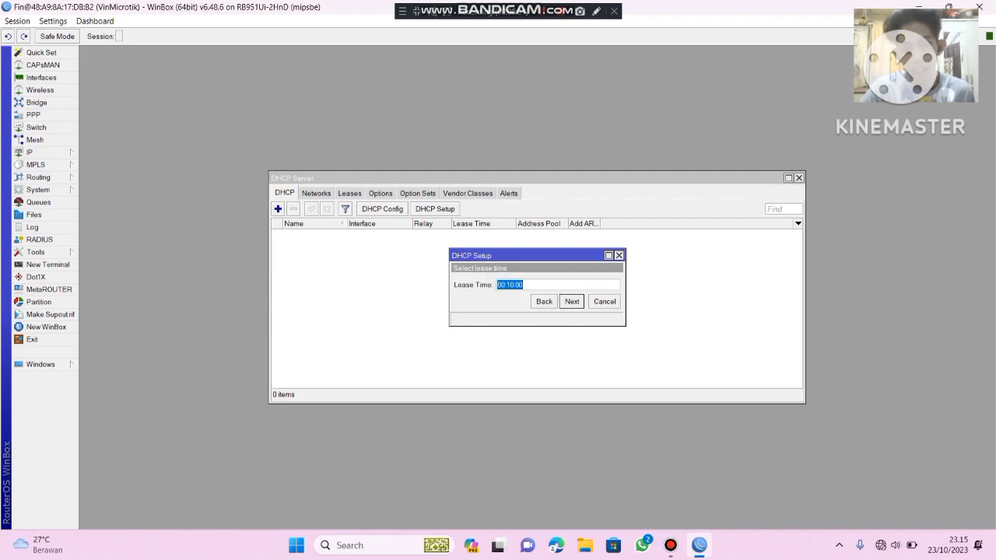
key("Return")
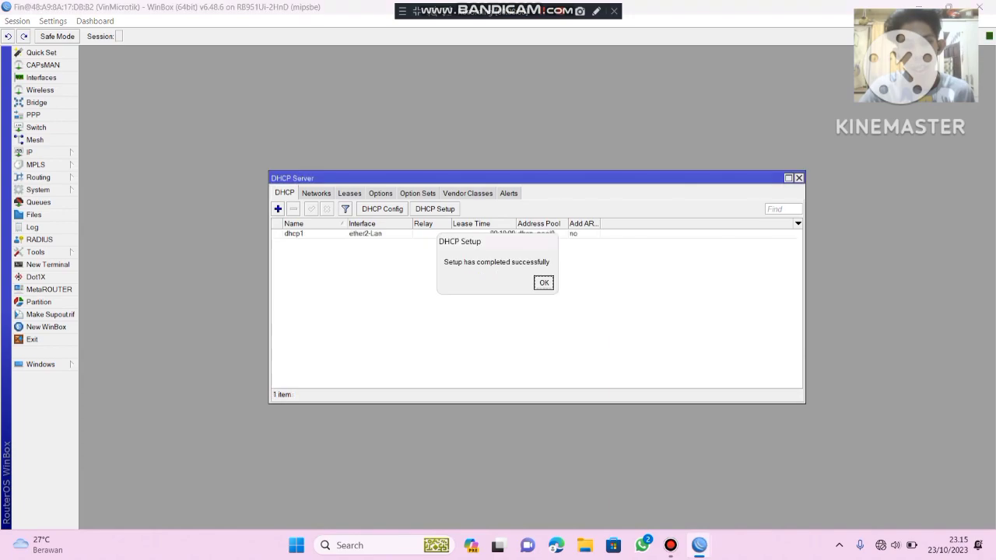
key("Return")
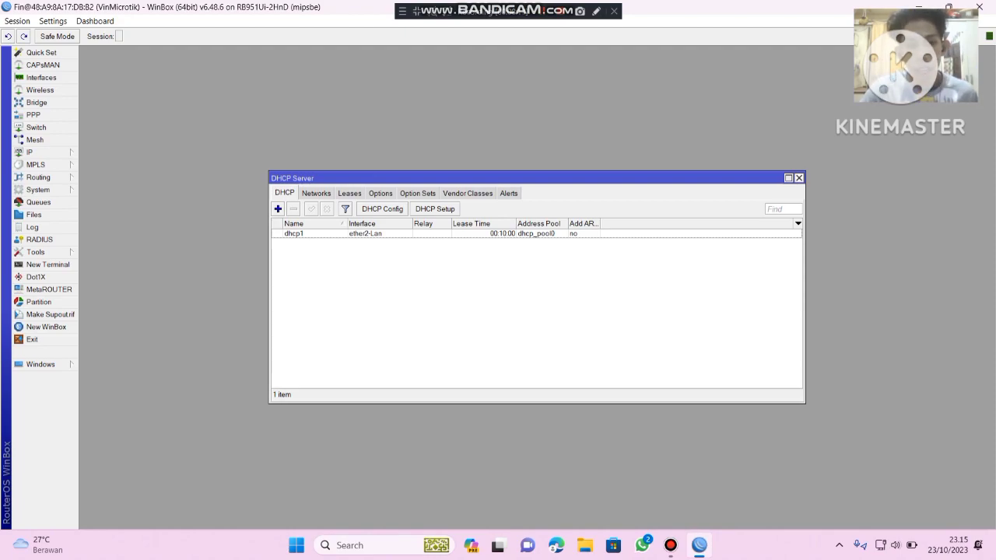
left_click(798, 177)
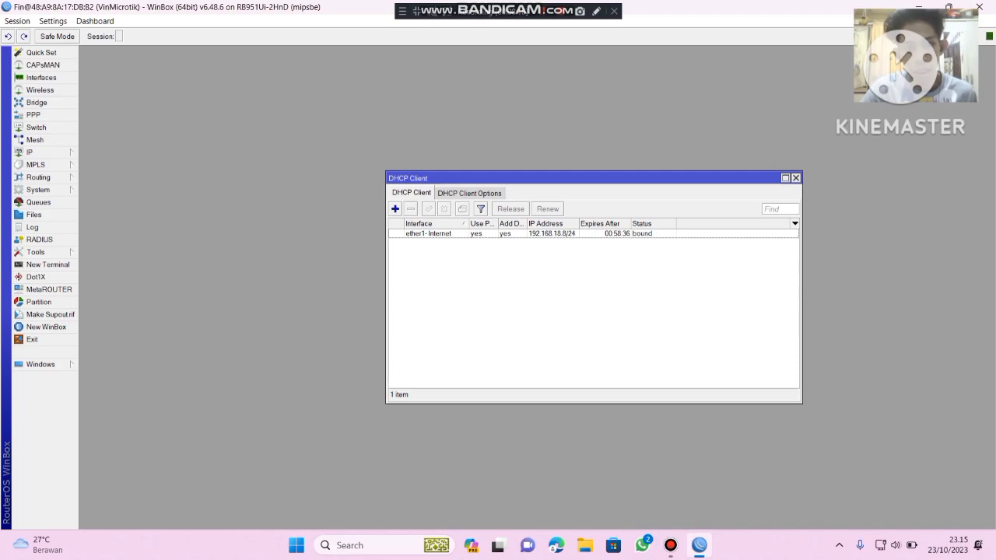
left_click(795, 177)
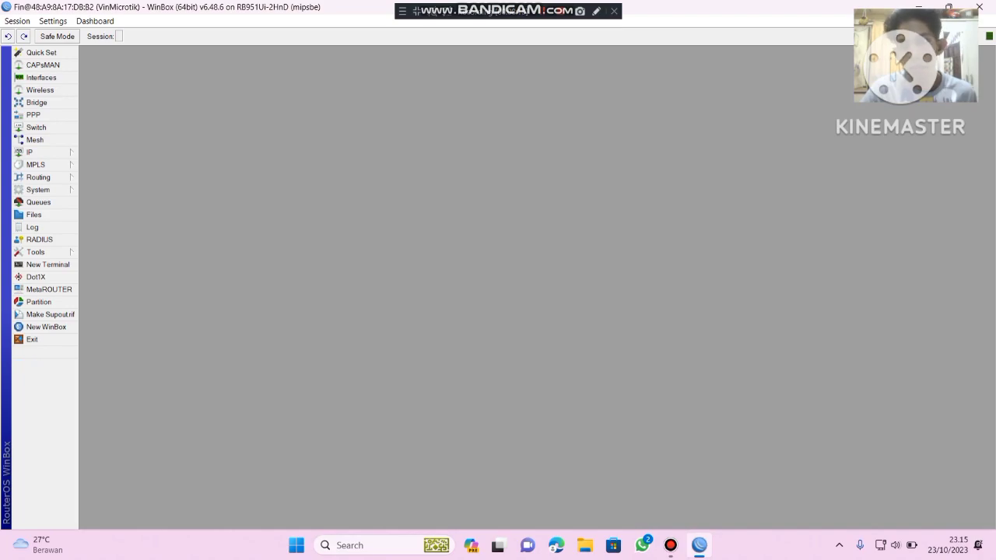
left_click(31, 151)
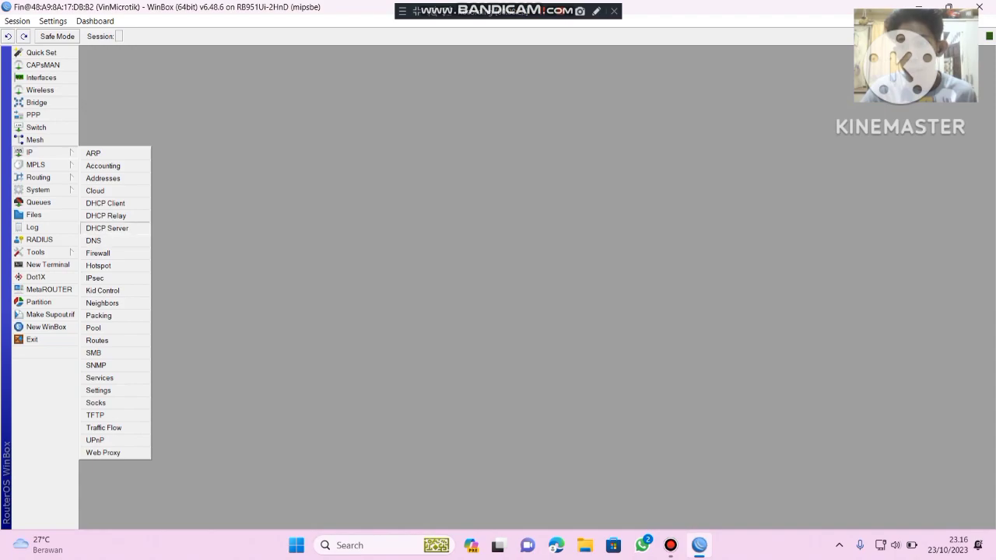
left_click(106, 228)
left_click(797, 177)
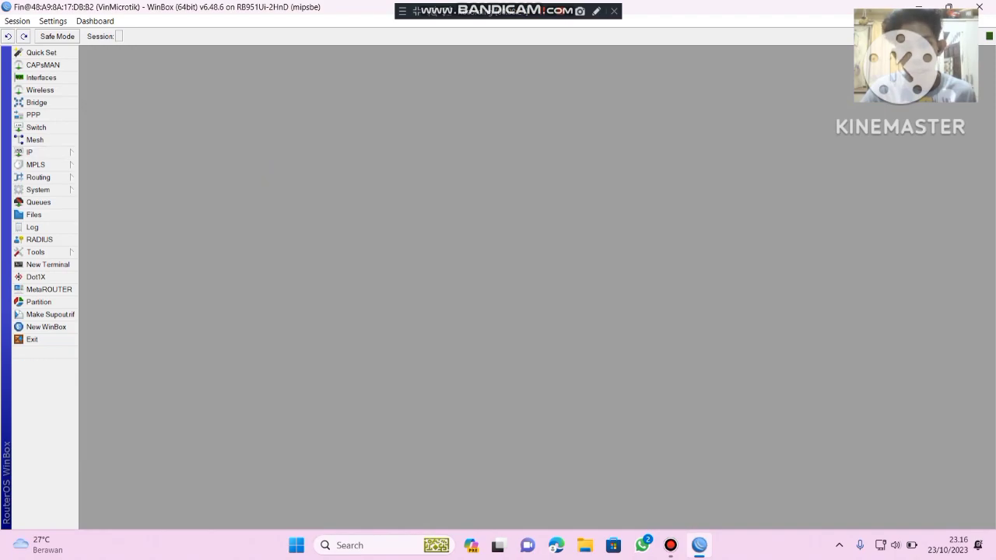
Step: Set the router's DNS servers to 8.8.8.8 and 8.8.4.4, and apply and save the DNS settings
left_click(31, 152)
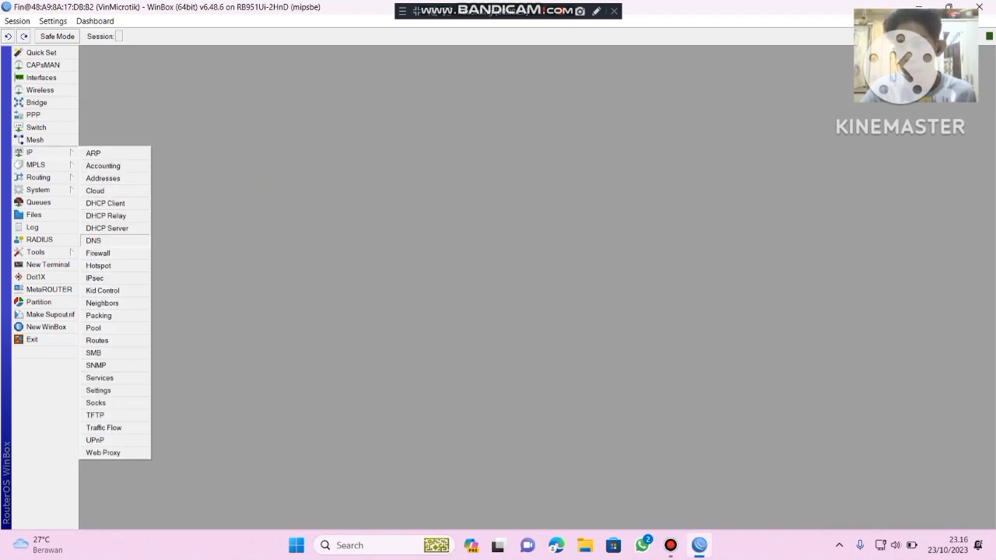
left_click(93, 240)
left_click(549, 187)
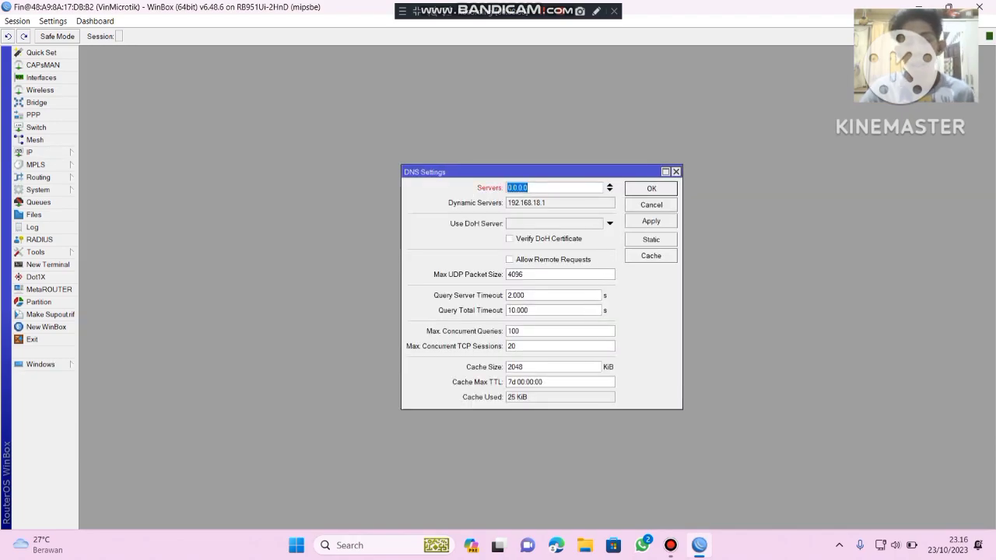
type("8.8.8.8")
left_click(609, 190)
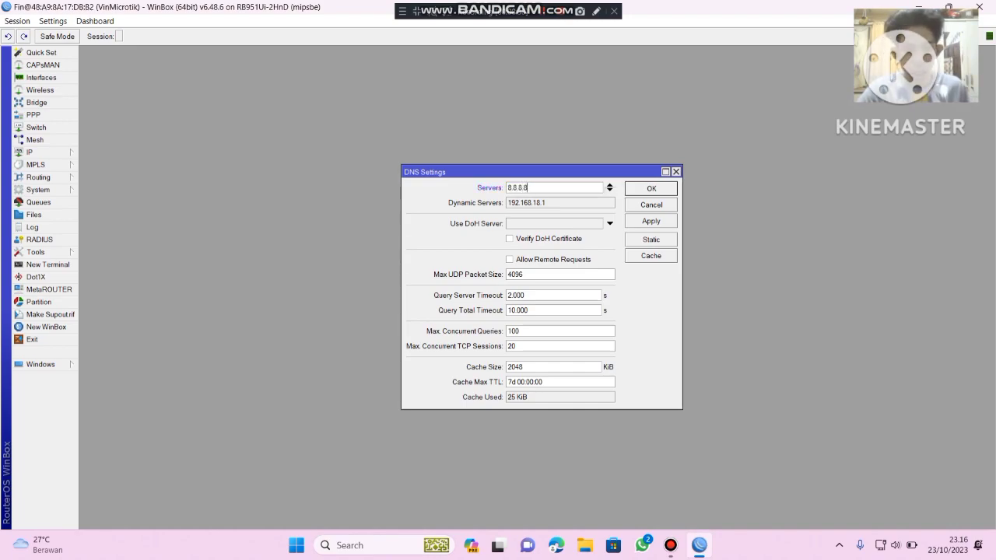
type("8.8")
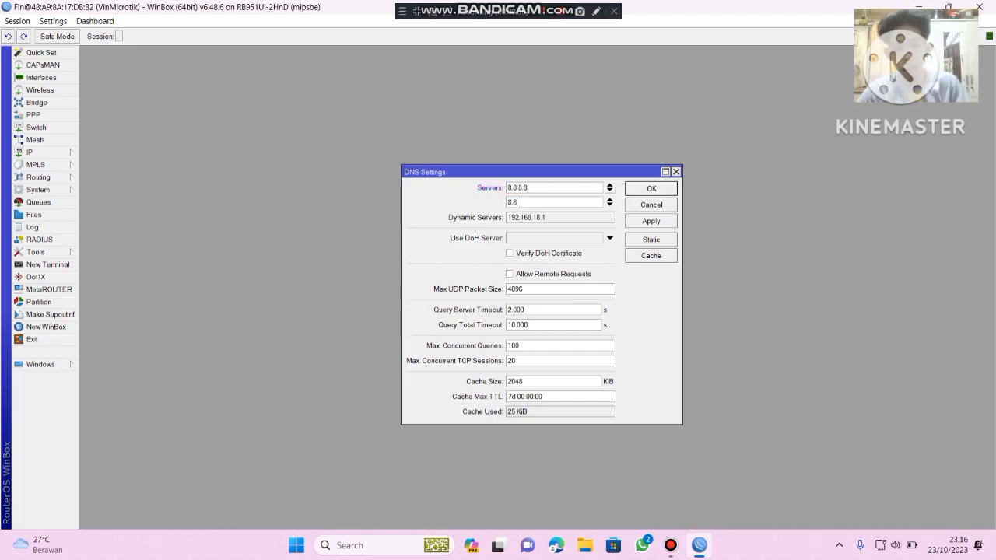
type(".4.4")
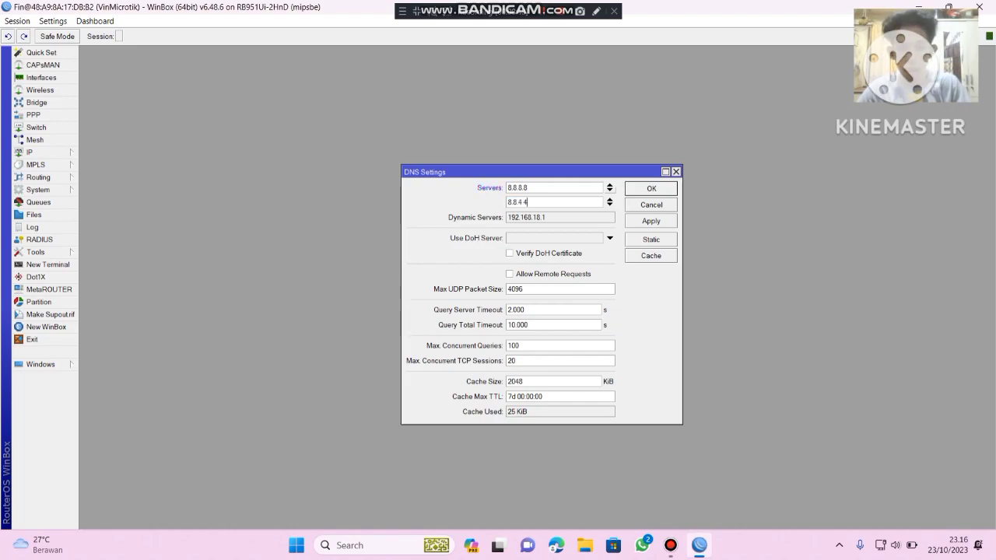
left_click(652, 221)
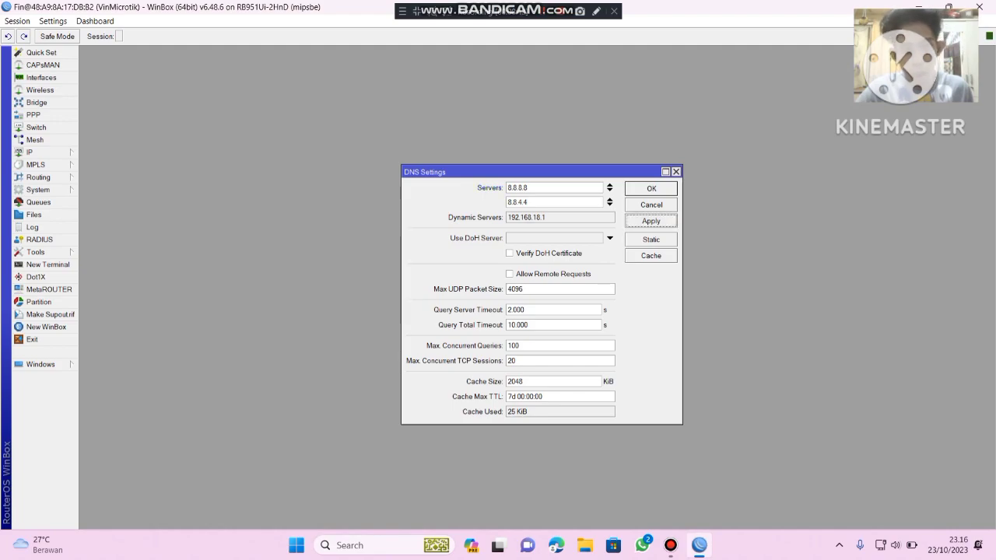
key("Return")
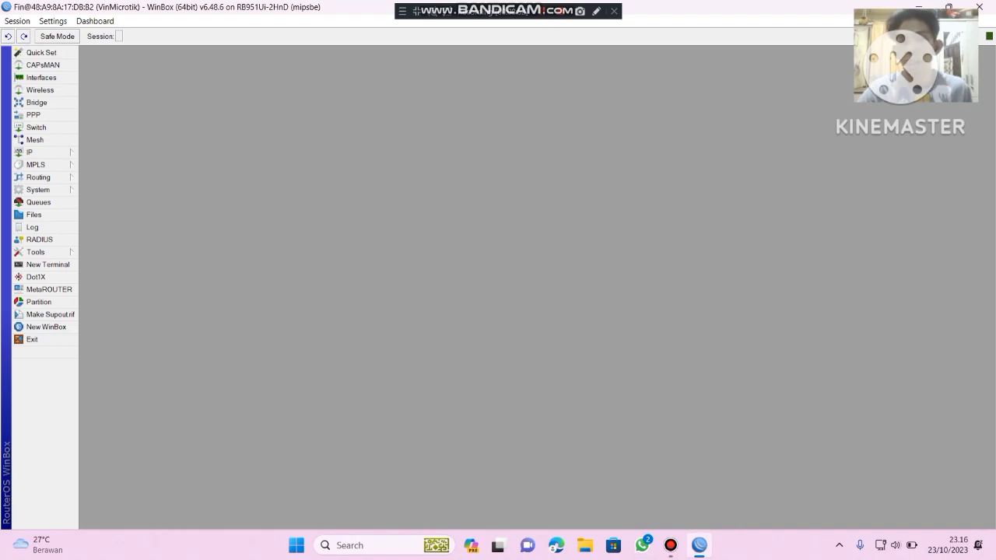
Step: Open the firewall's NAT rule list and start a new srcnat rule with a source address
left_click(30, 151)
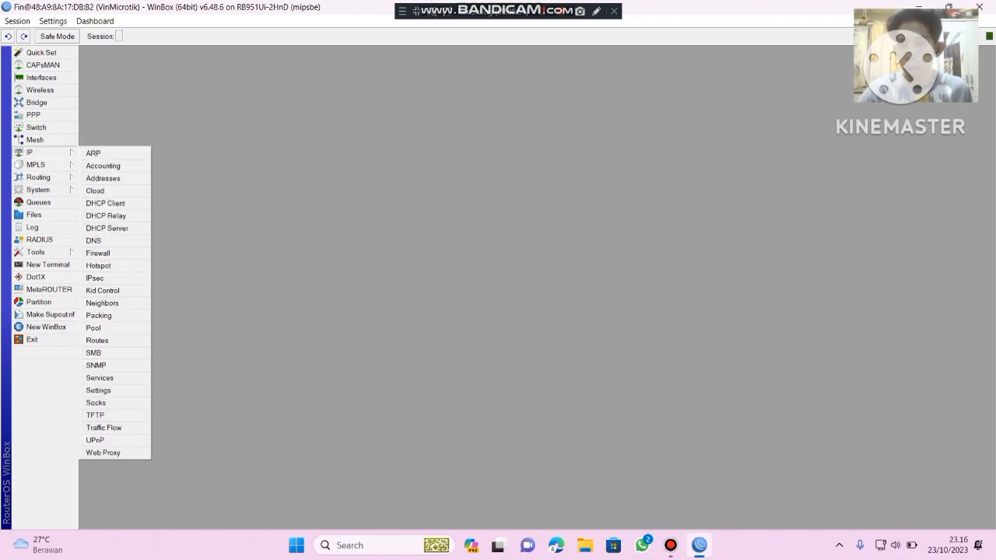
left_click(98, 253)
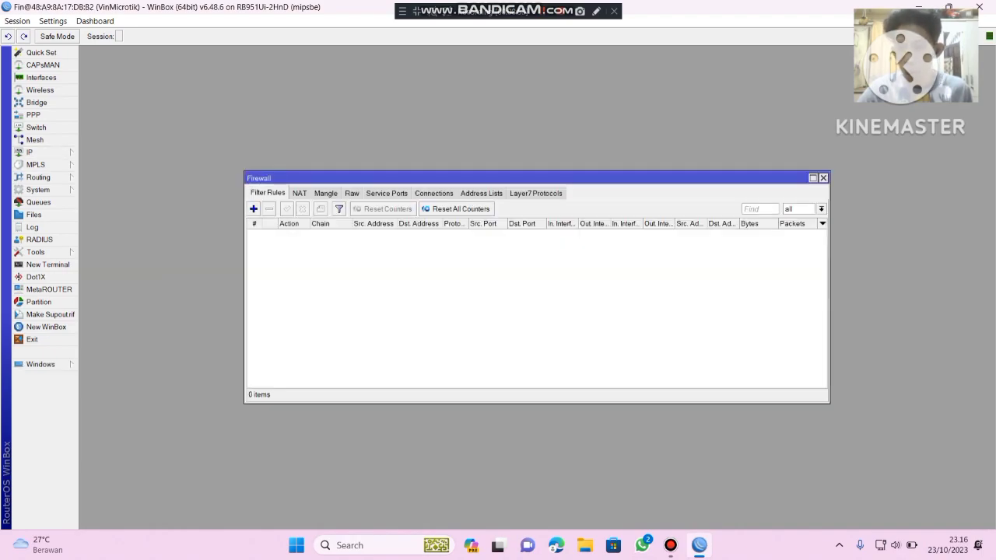
left_click(299, 193)
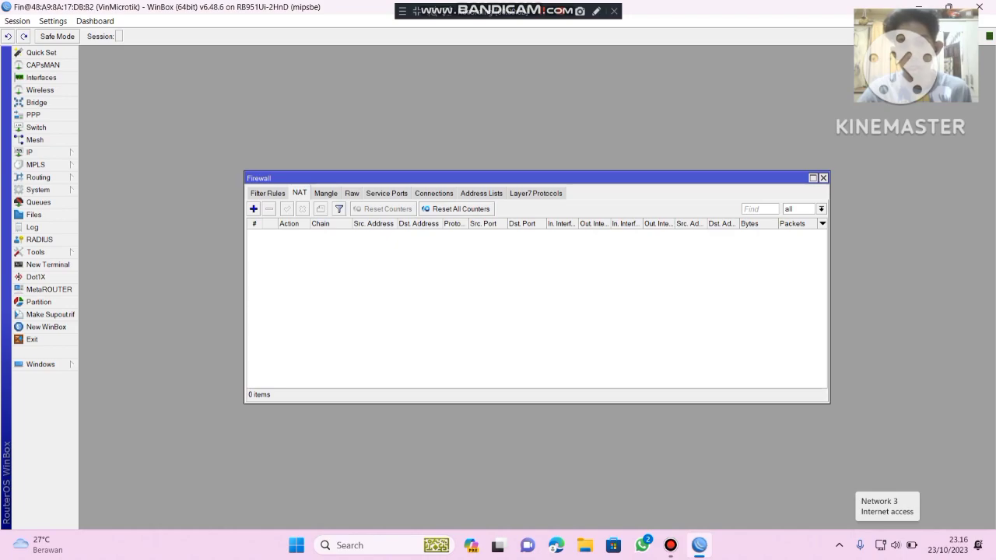
left_click(254, 210)
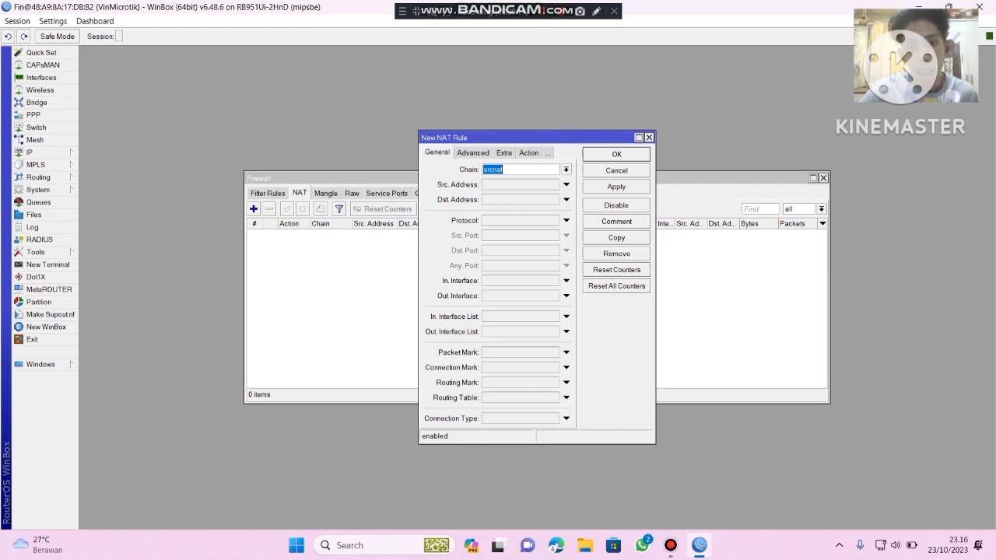
left_click(520, 184)
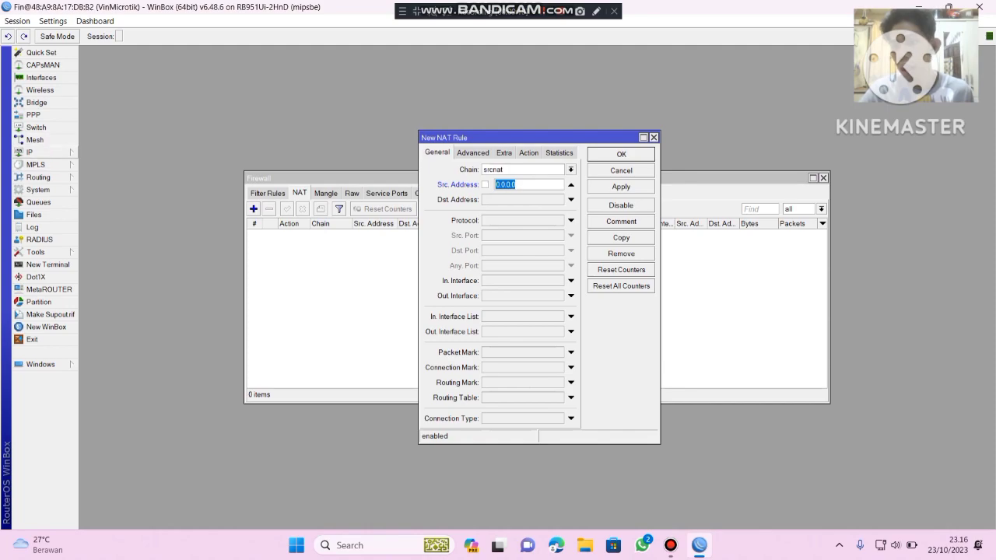
Step: Look up the ether2-Lan network in the IP address list, placing the list beside the new NAT rule
left_click(46, 151)
left_click(101, 180)
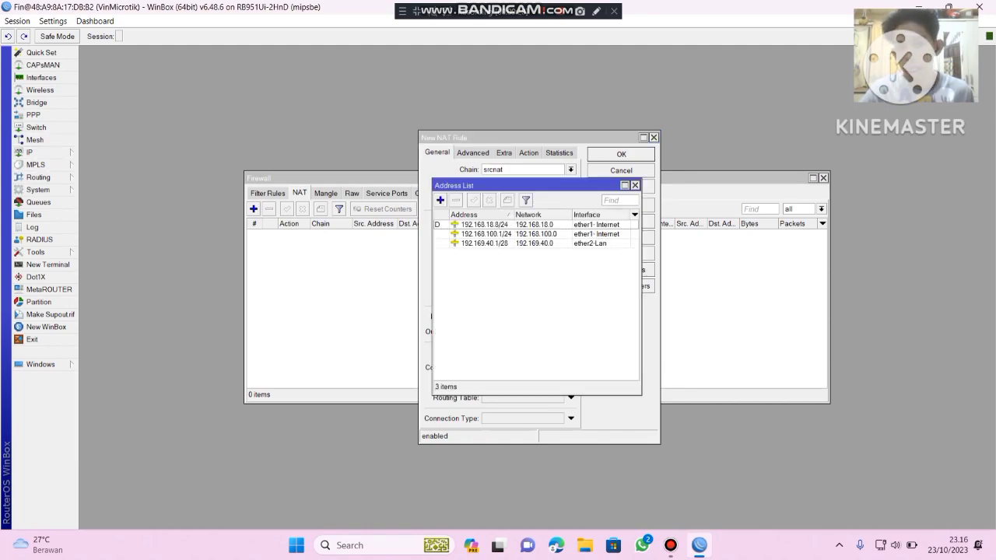
left_click_drag(482, 185, 215, 172)
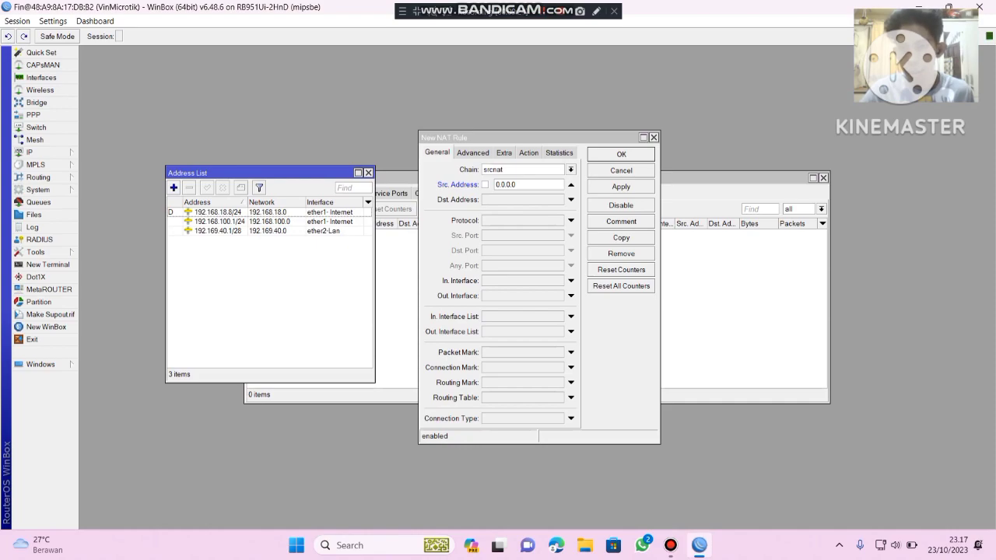
left_click(221, 231)
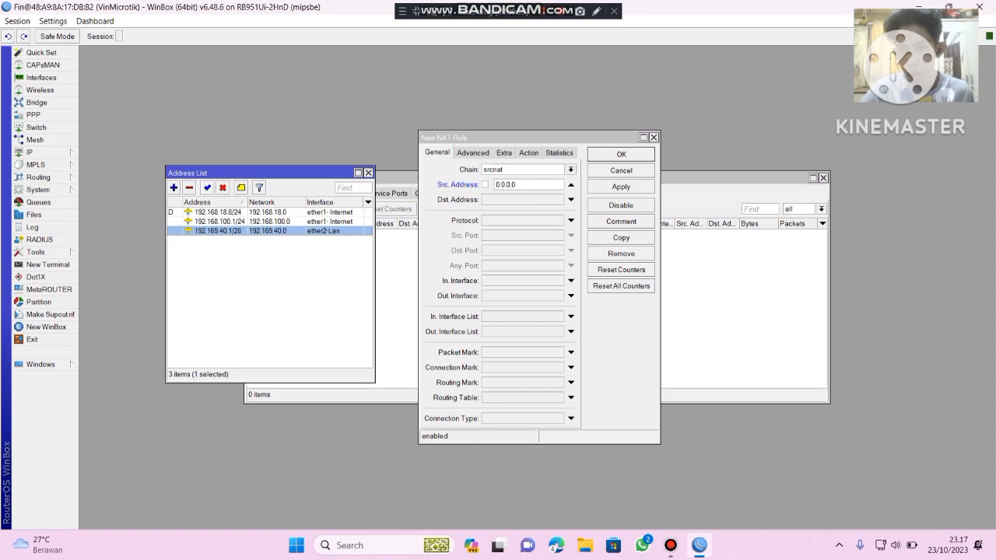
left_click(529, 200)
left_click(529, 185)
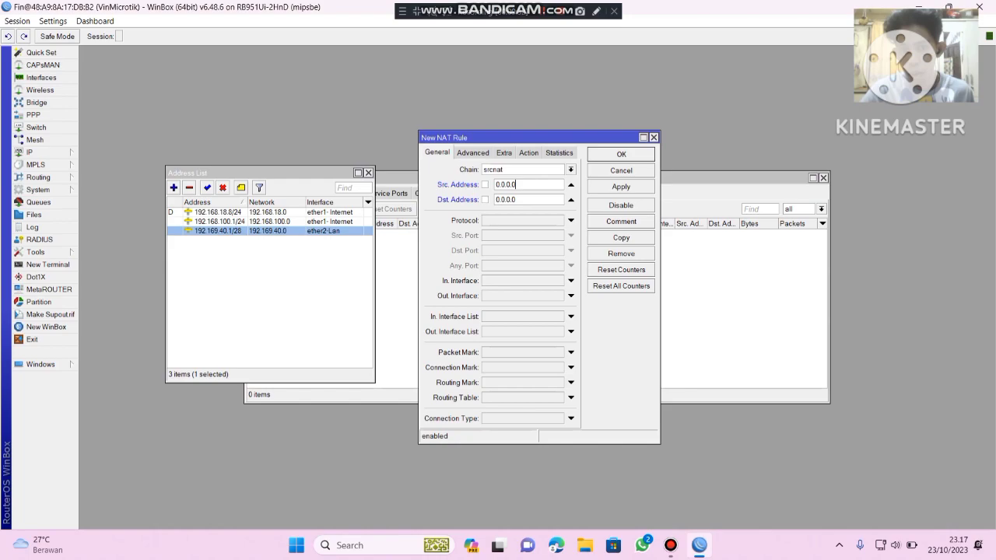
left_click(515, 200)
key("BackSpace")
key("BackSpace")
key("BackSpace")
key("BackSpace")
key("BackSpace")
key("BackSpace")
key("BackSpace")
left_click(518, 186)
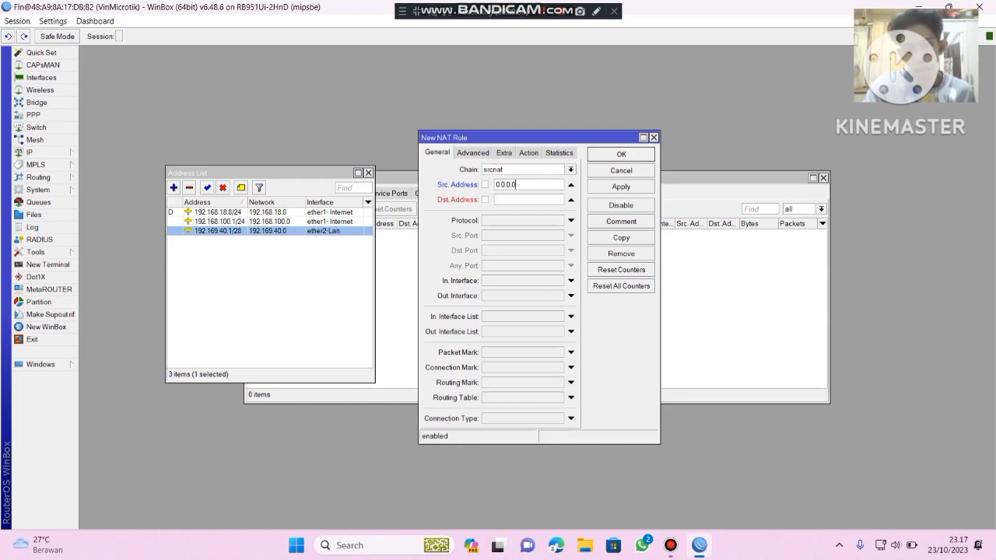
left_click(653, 138)
Step: Start a new NAT rule on the srcnat chain and set its source address to 192.169.40.0/28
left_click_drag(272, 173, 291, 262)
left_click(254, 208)
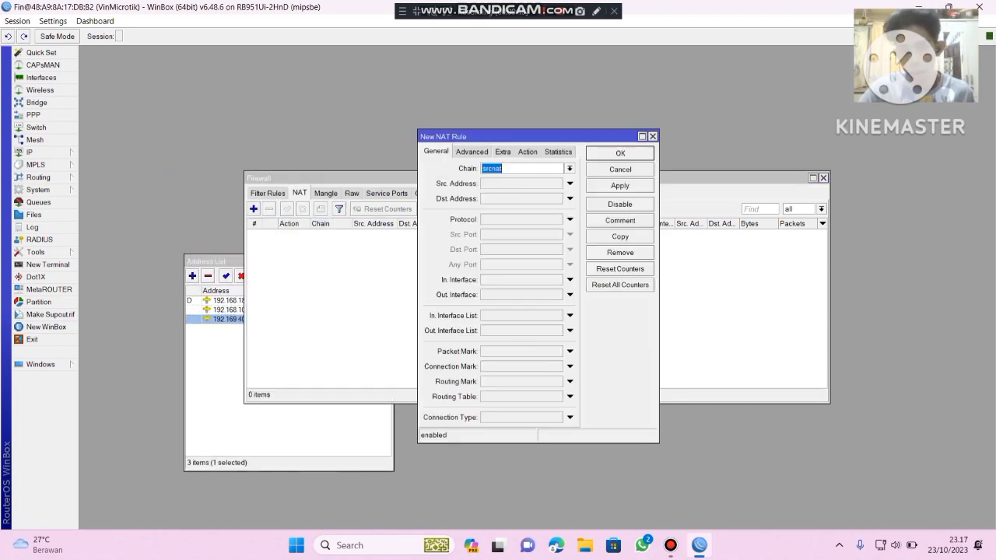
left_click(569, 184)
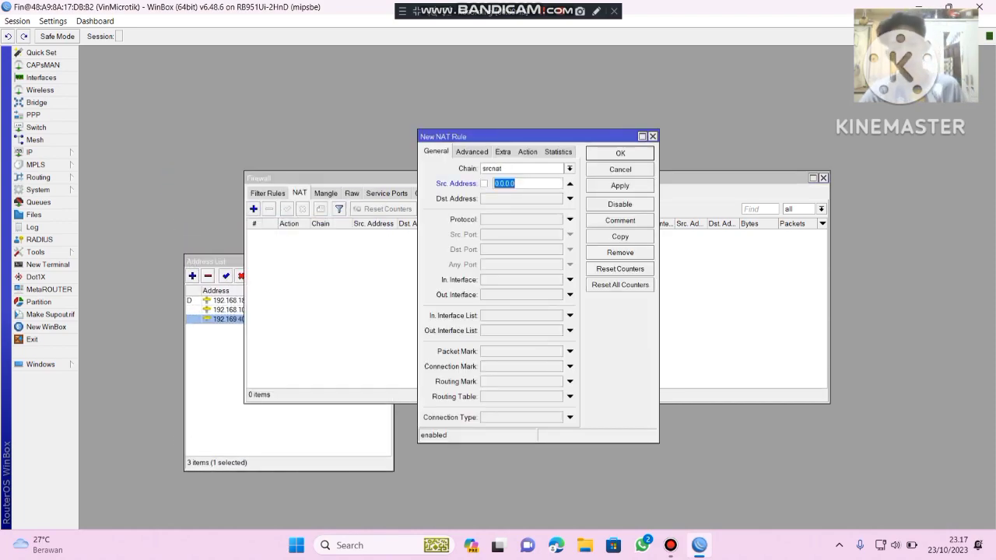
type("192")
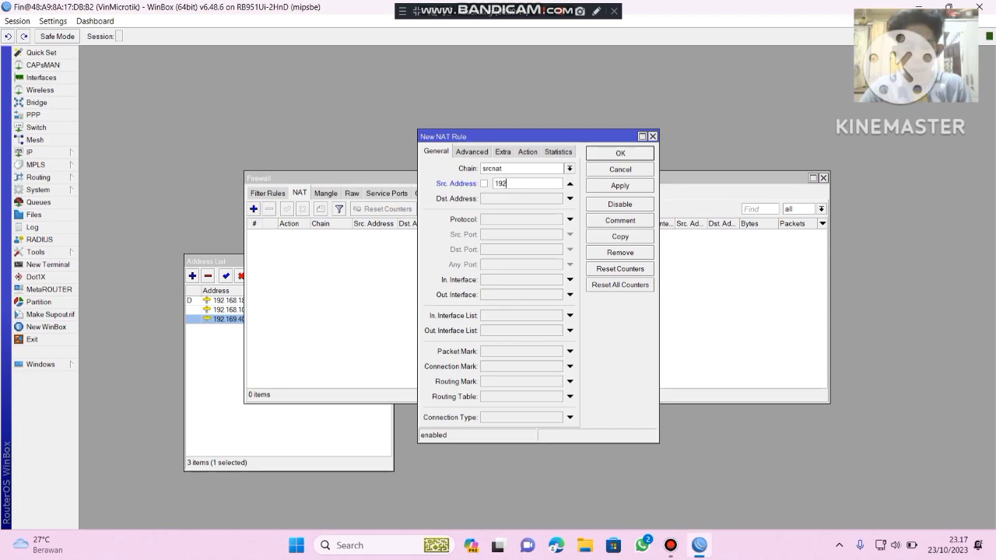
type(".169")
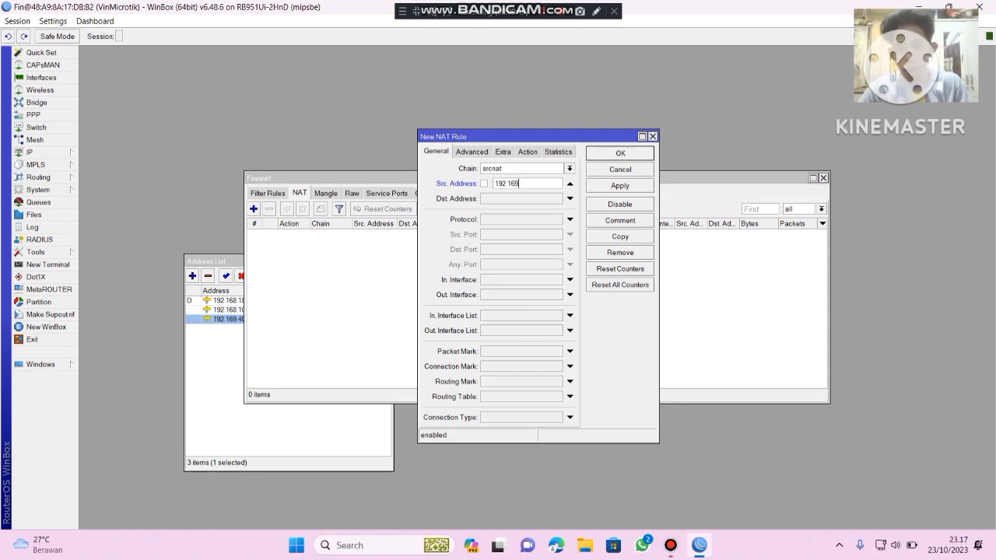
type(".40")
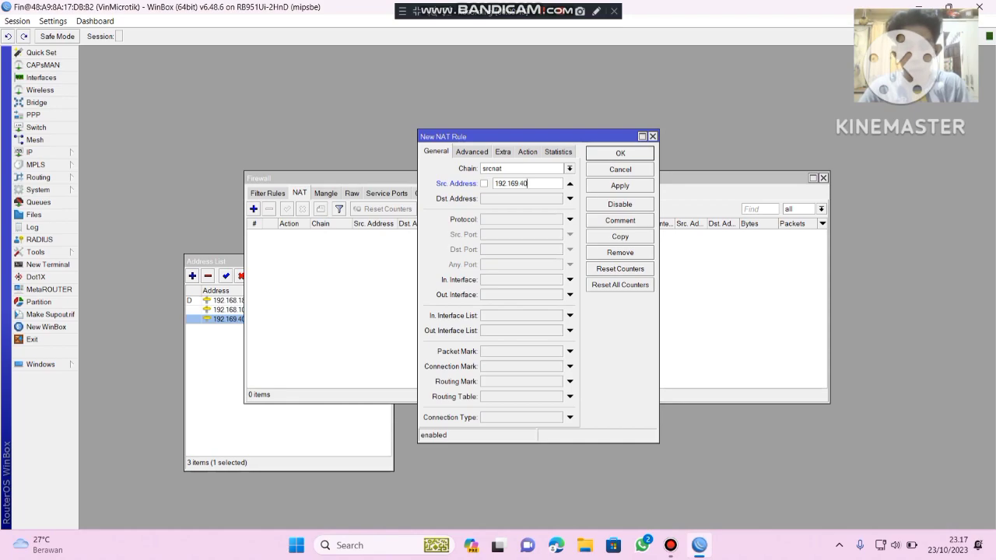
type(".0/28")
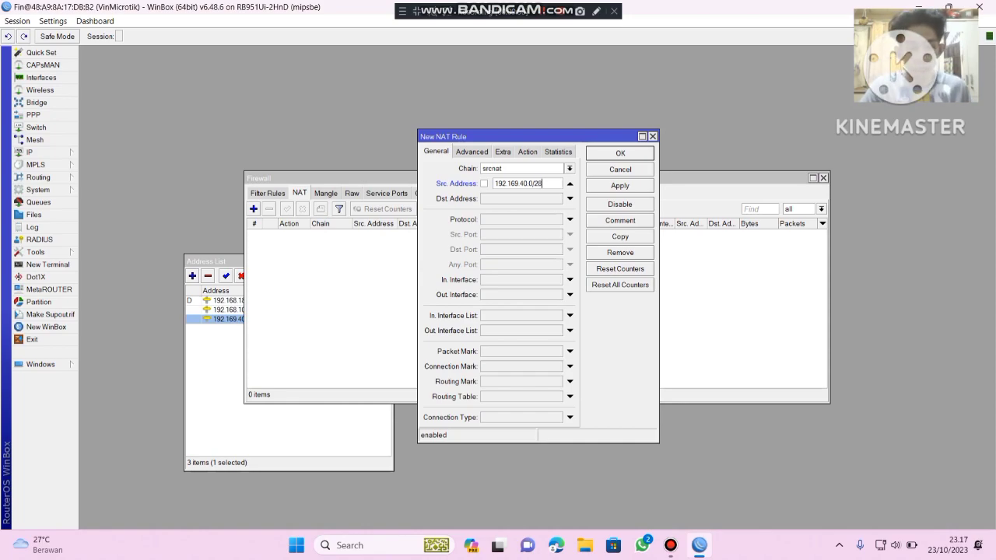
Step: Set the NAT rule's outgoing interface to ether1-Internet, then apply and save the rule
left_click(570, 294)
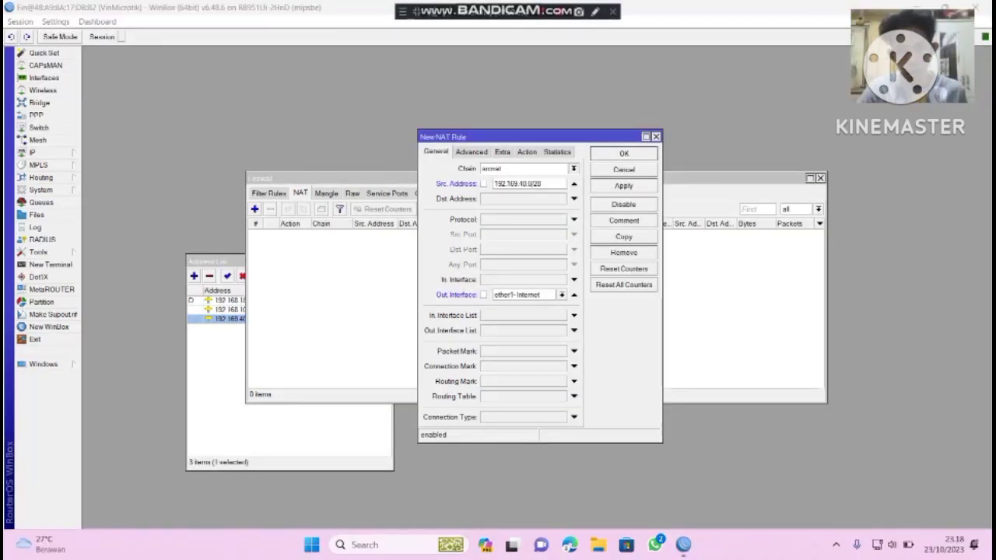
left_click(562, 295)
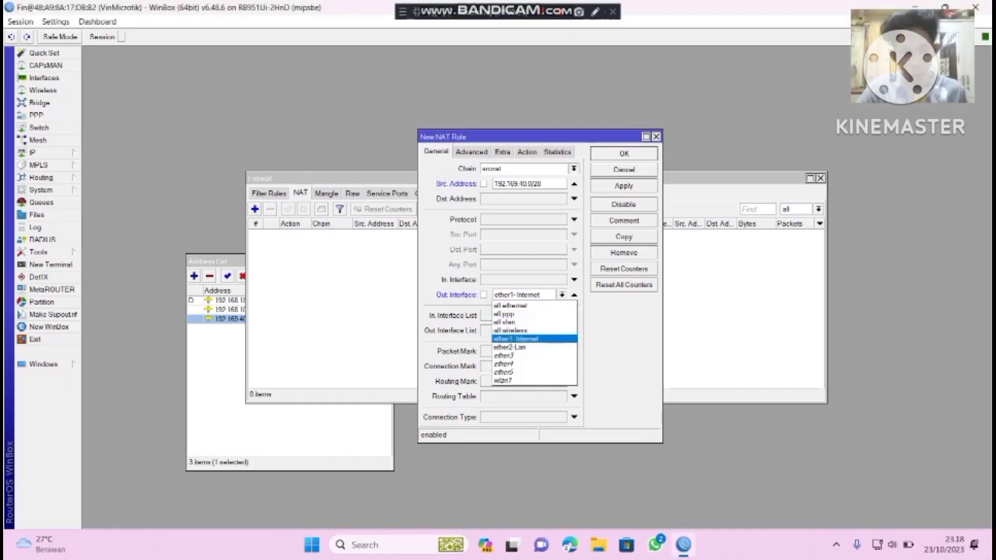
left_click(516, 339)
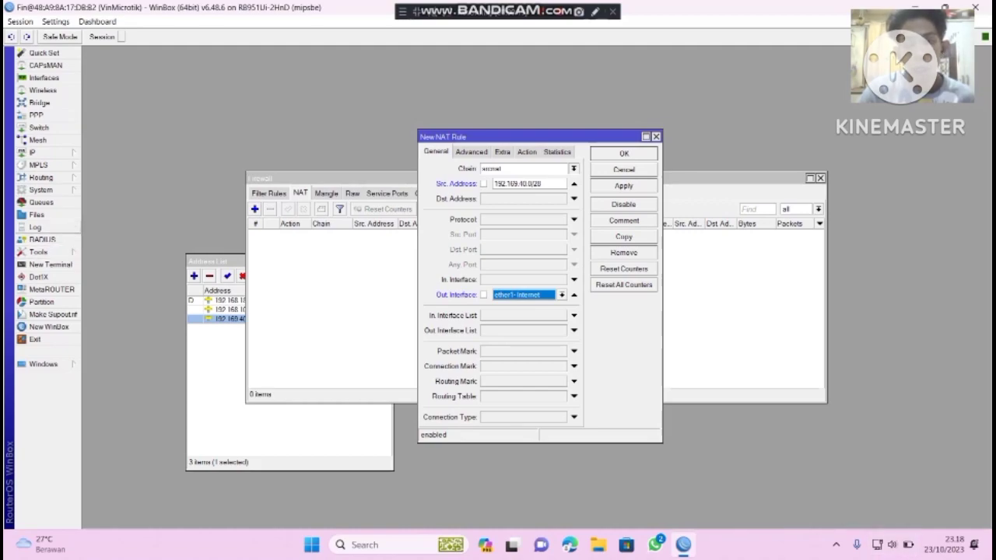
left_click(35, 153)
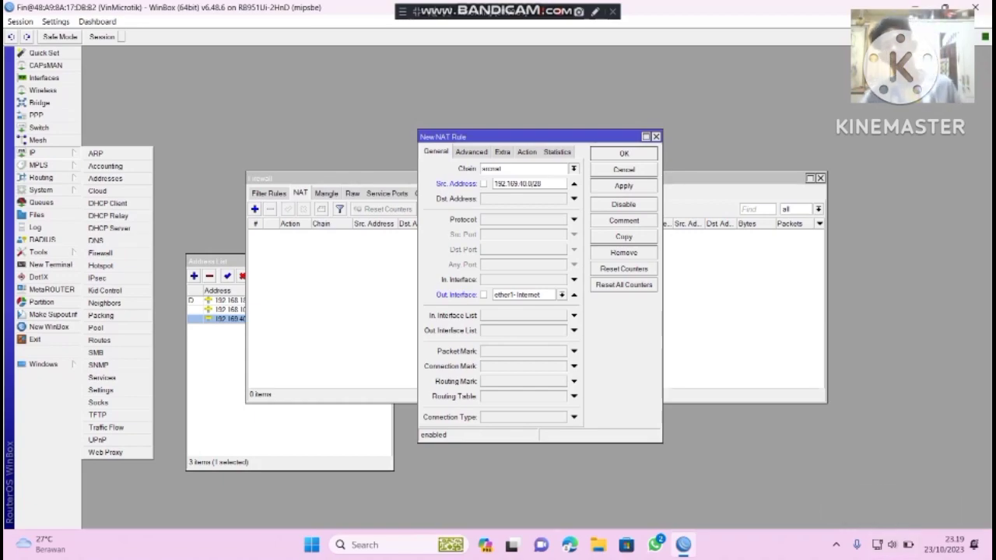
key("Escape")
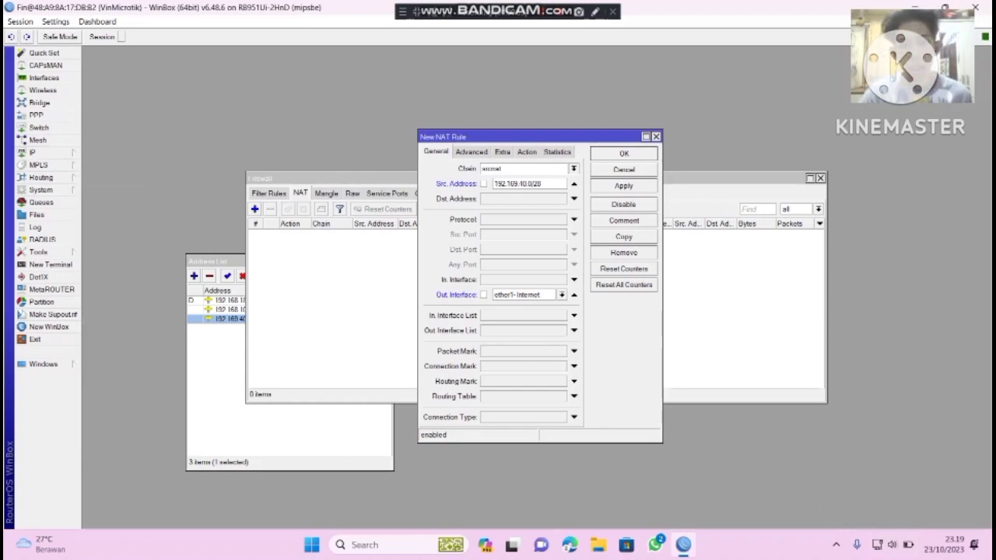
left_click(623, 186)
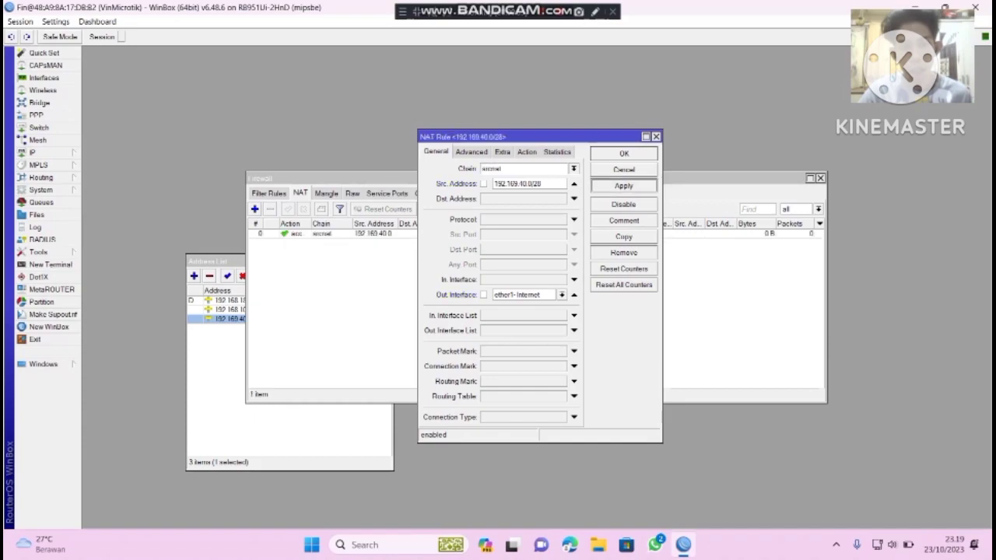
left_click(623, 154)
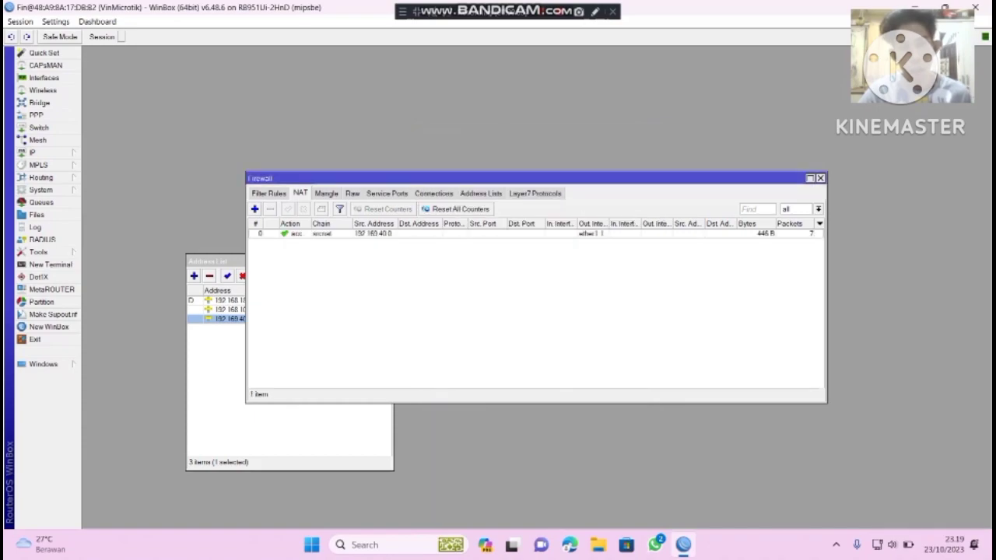
Step: Reopen the 192.169.40.0/28 NAT rule, set its action to masquerade, and apply and save the change
left_click(255, 208)
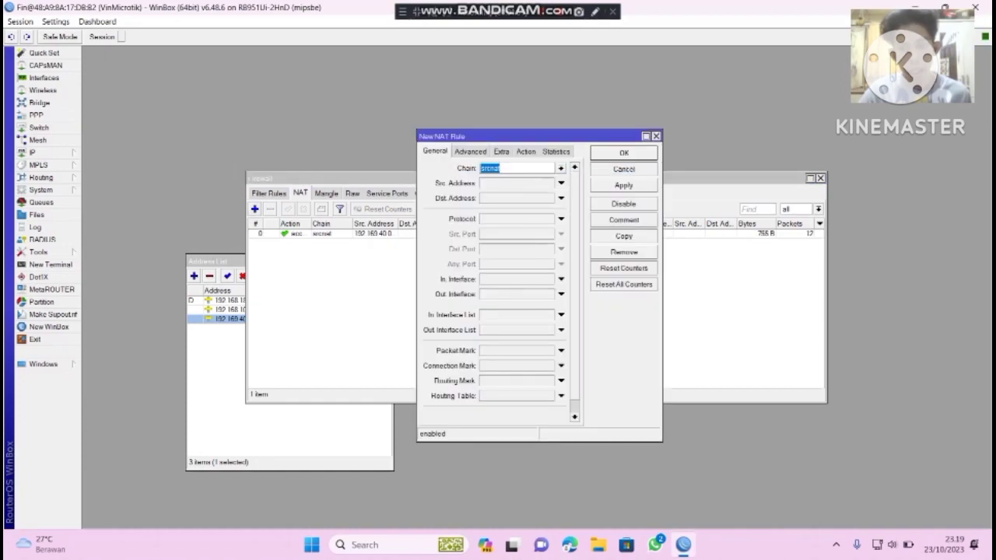
left_click(656, 136)
double_click(373, 233)
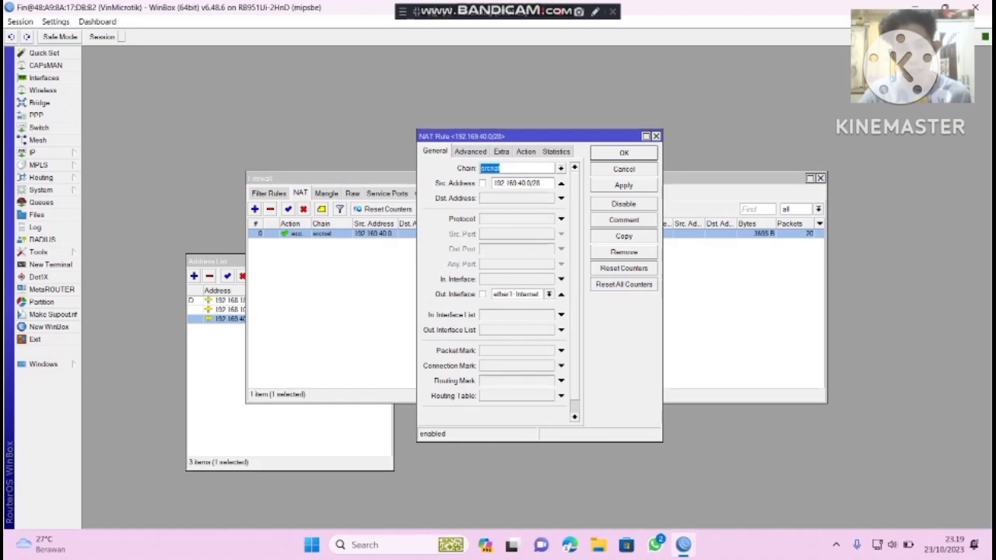
left_click(526, 152)
left_click(574, 168)
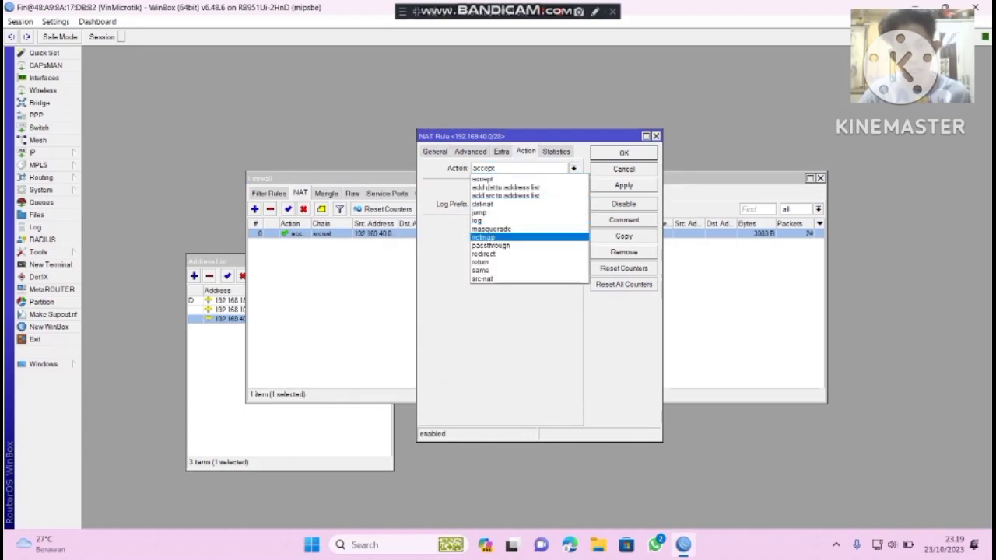
left_click(513, 231)
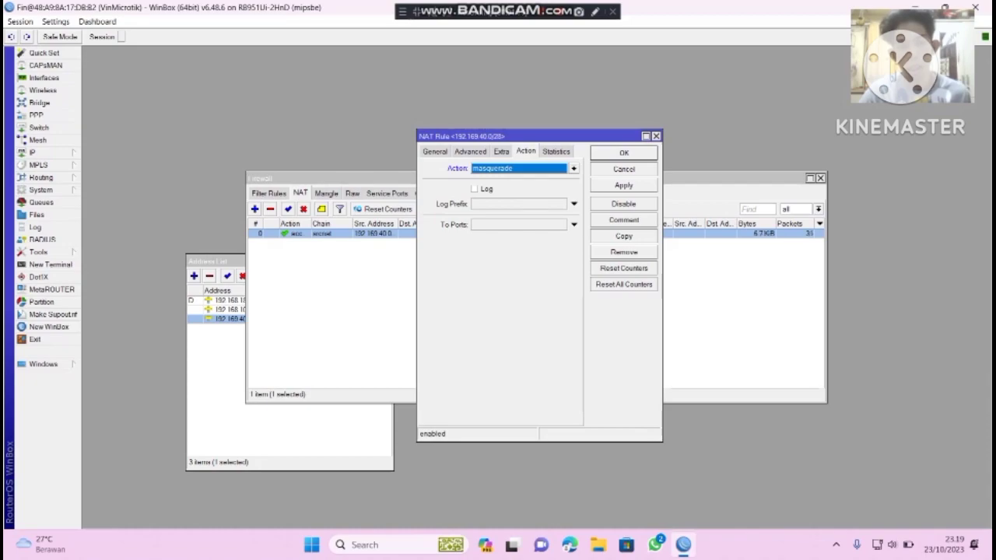
left_click(623, 186)
left_click(623, 153)
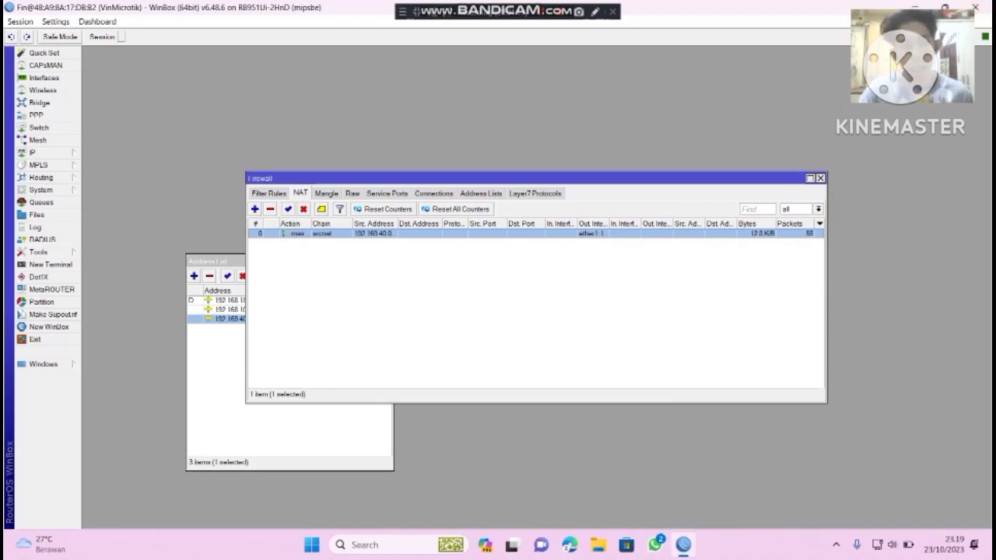
Step: Review the masquerade rule's general settings in the firewall's NAT list, and close the rule, firewall and address list windows
left_click(820, 178)
left_click_drag(288, 261, 530, 181)
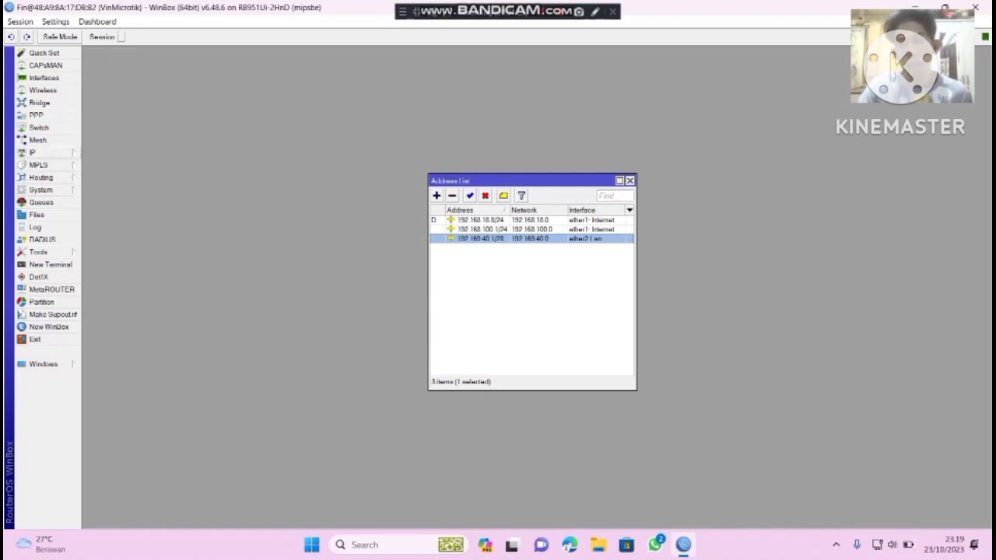
left_click(32, 152)
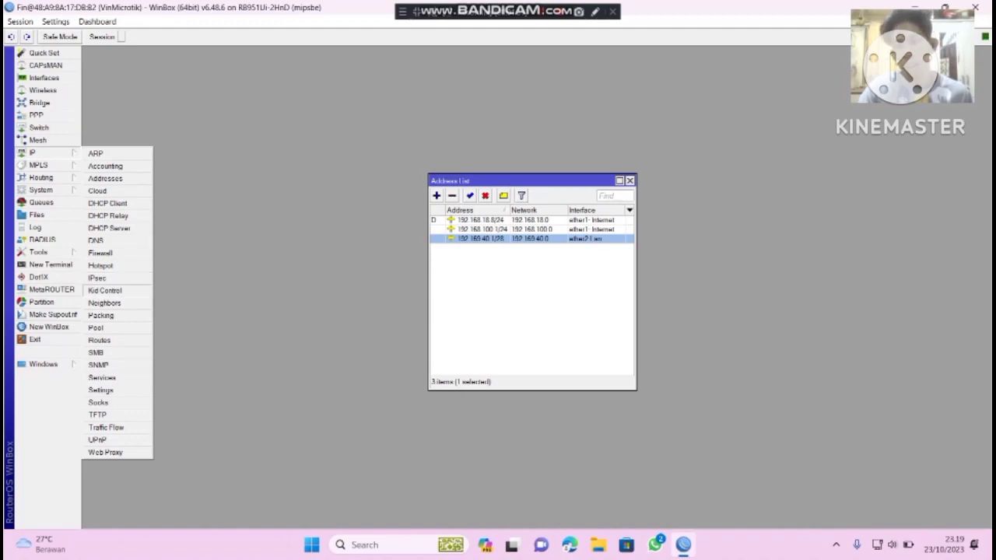
left_click(99, 253)
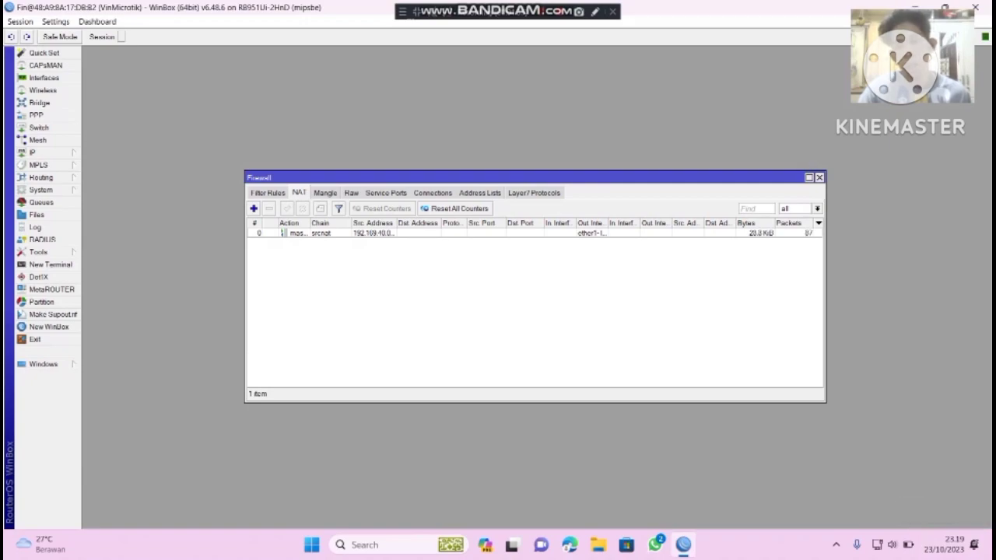
double_click(321, 233)
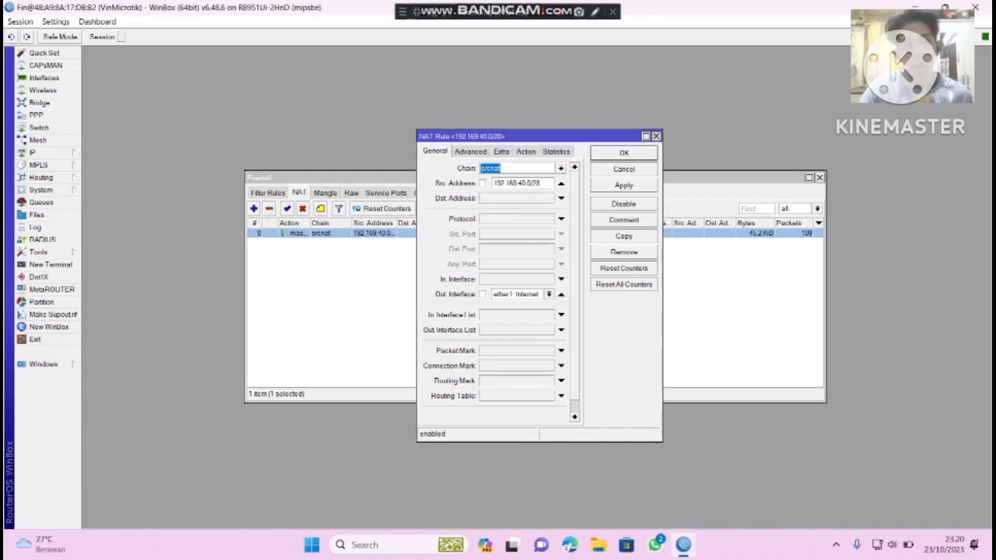
left_click(656, 136)
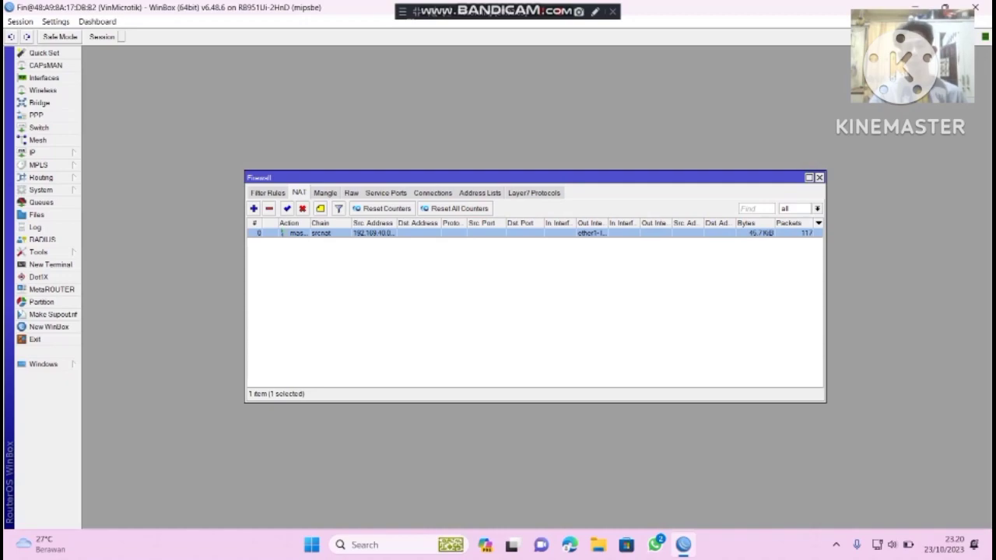
left_click(818, 177)
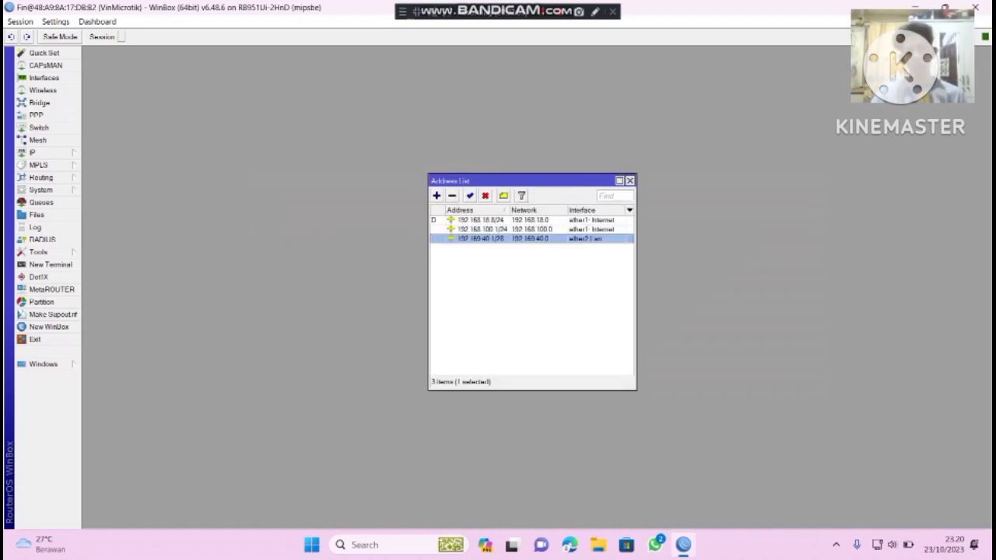
left_click(630, 180)
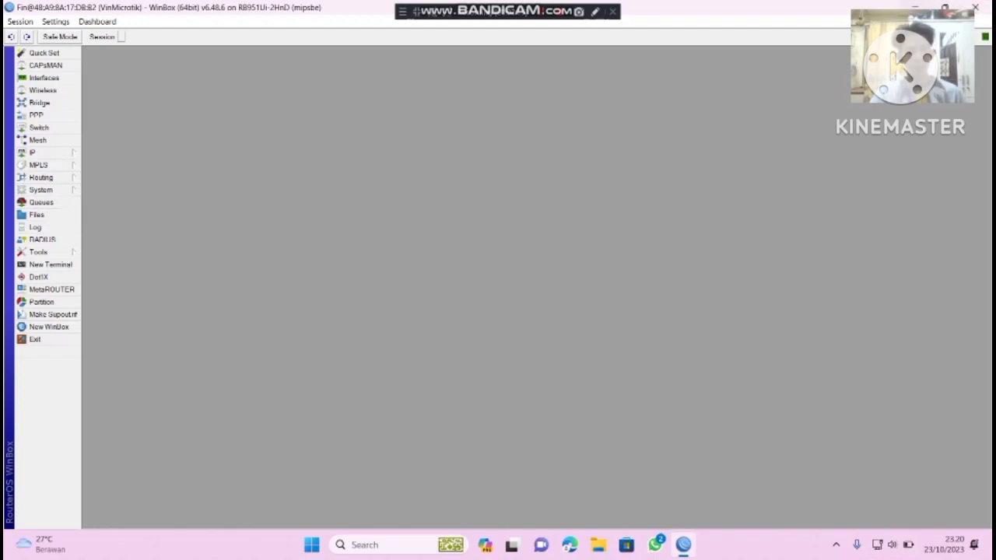
Step: Leave WinBox for Google Chrome and search for teams.microsoft.com to test the internet connection
left_click(976, 8)
double_click(125, 294)
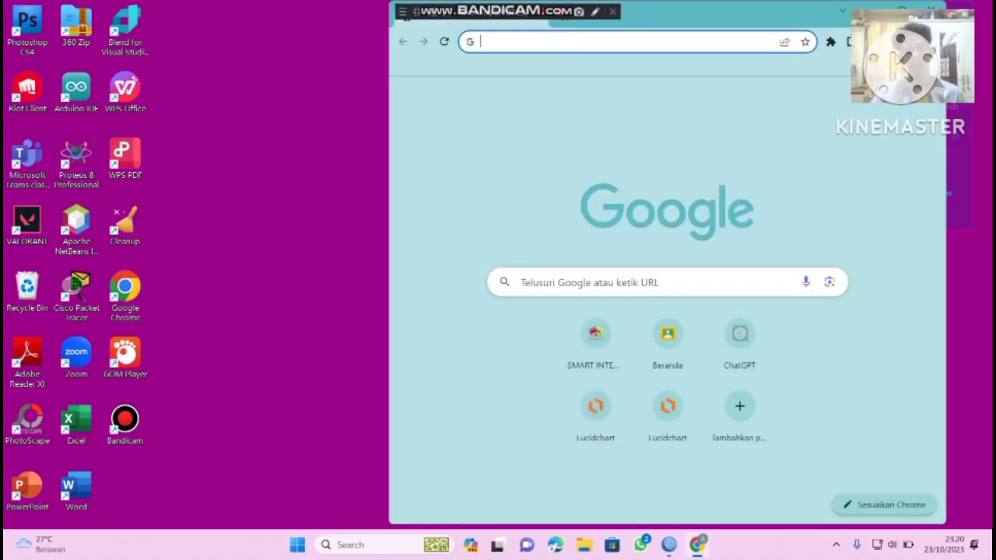
left_click(591, 42)
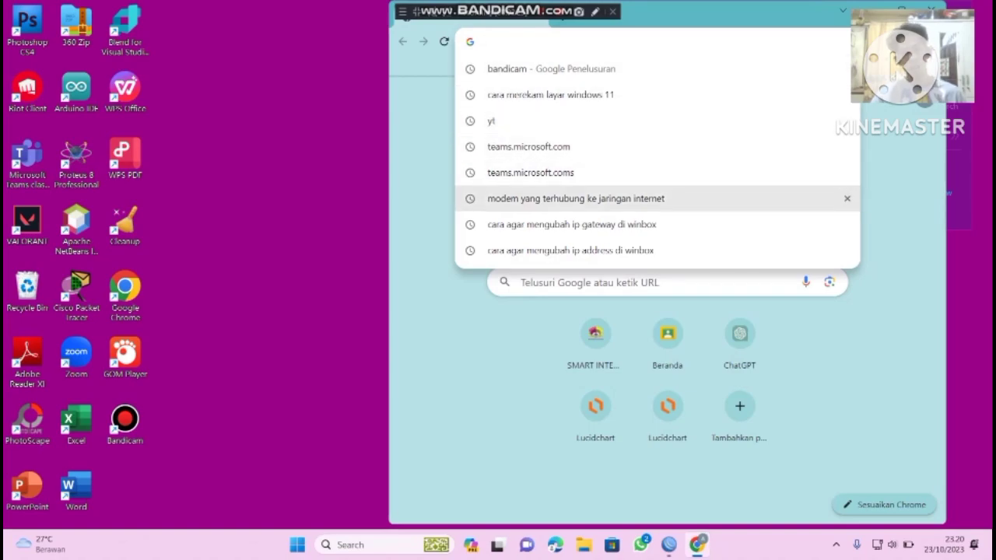
left_click(529, 147)
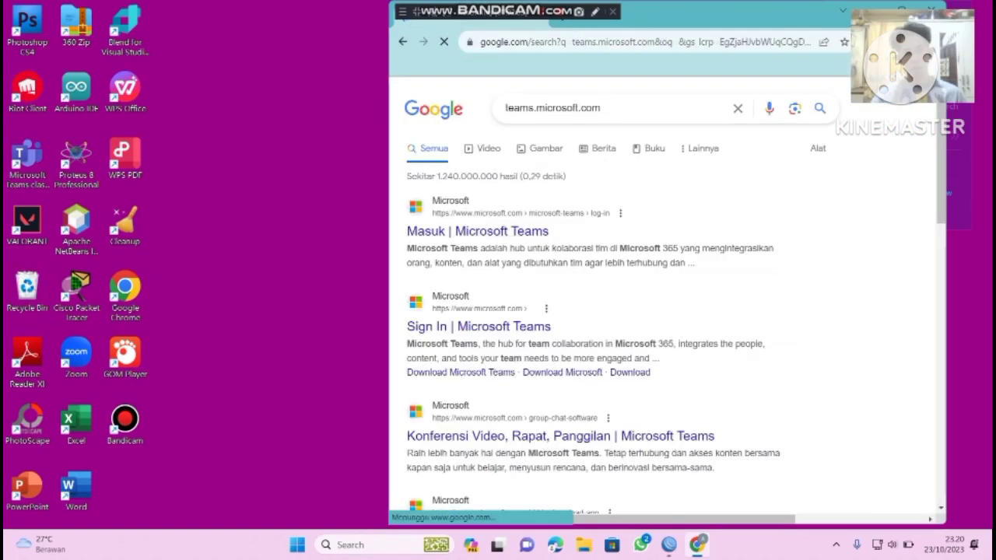
left_click_drag(700, 16, 582, 39)
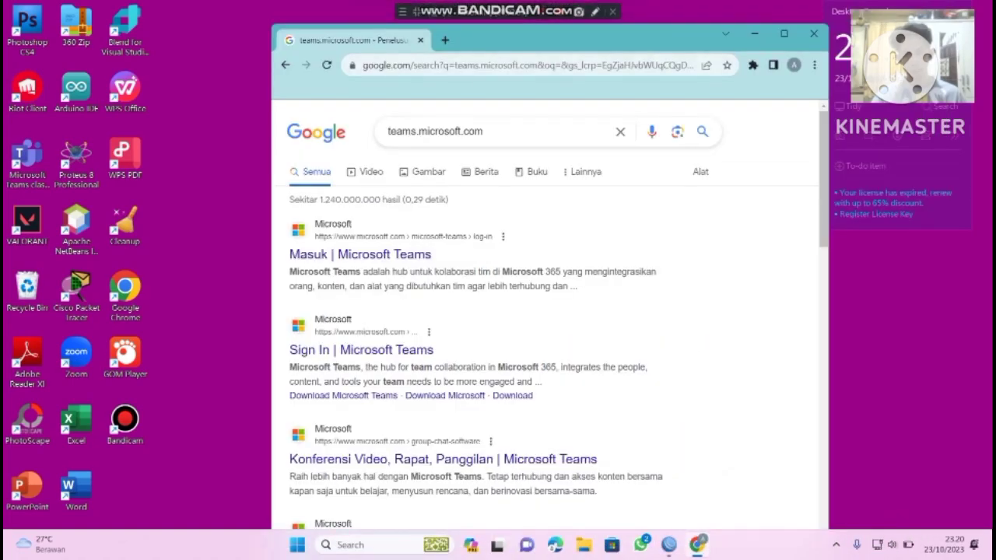
Step: Load Google Classroom in a new browser tab, look through the class list, and close the browser
left_click(445, 40)
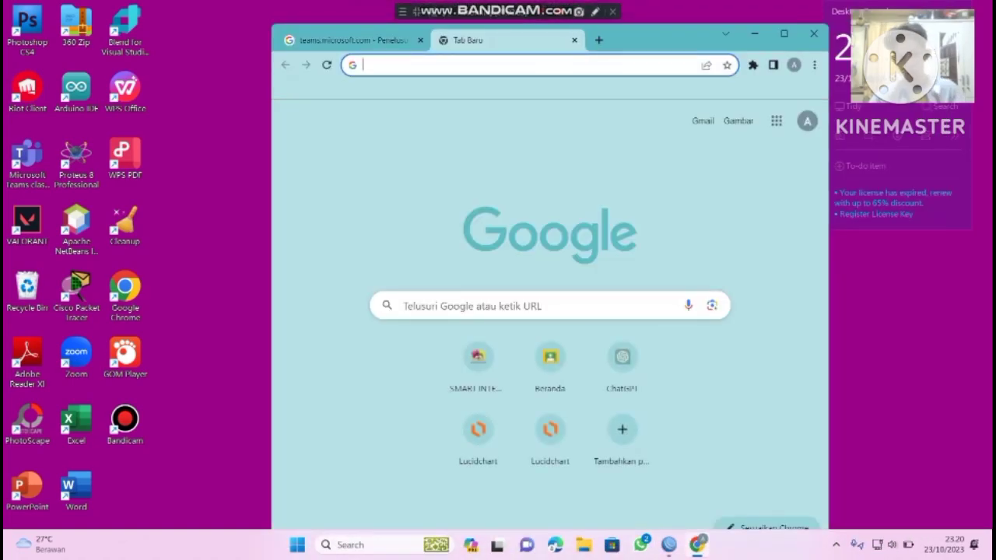
type("clas")
key("Return")
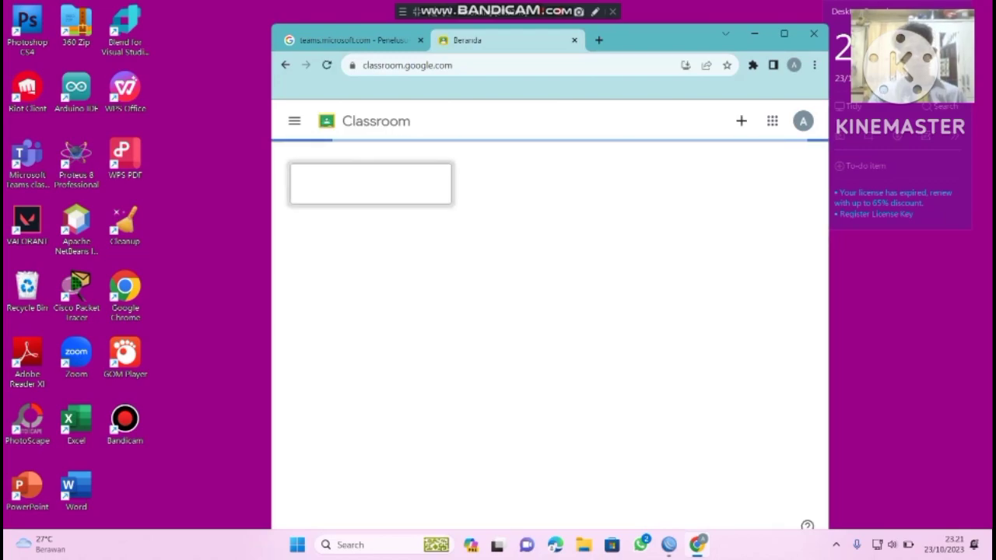
scroll(643, 380, "down", 2)
scroll(643, 385, "up", 3)
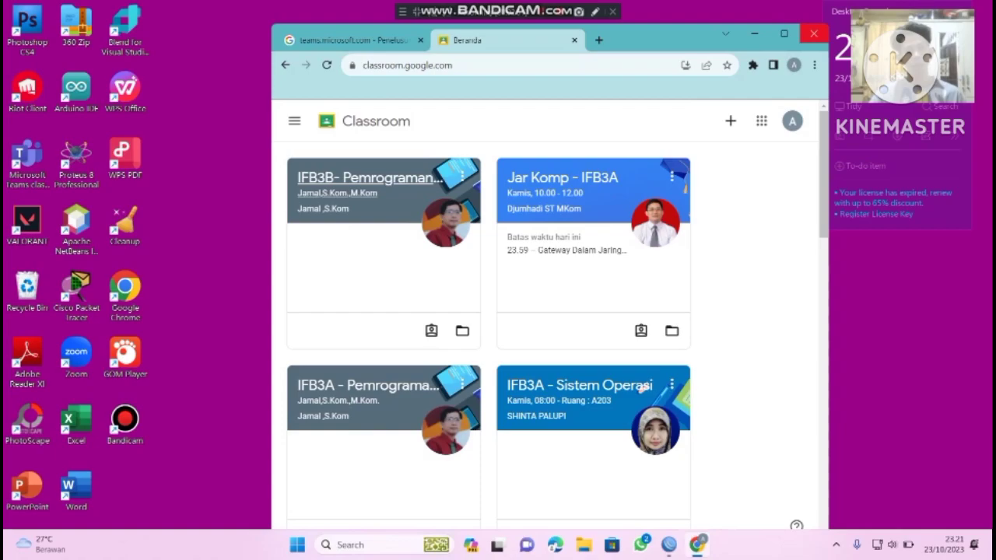
left_click(813, 34)
Step: Open the Windows Command Prompt and ping 8.8.8.8
key("super+s")
type("cm")
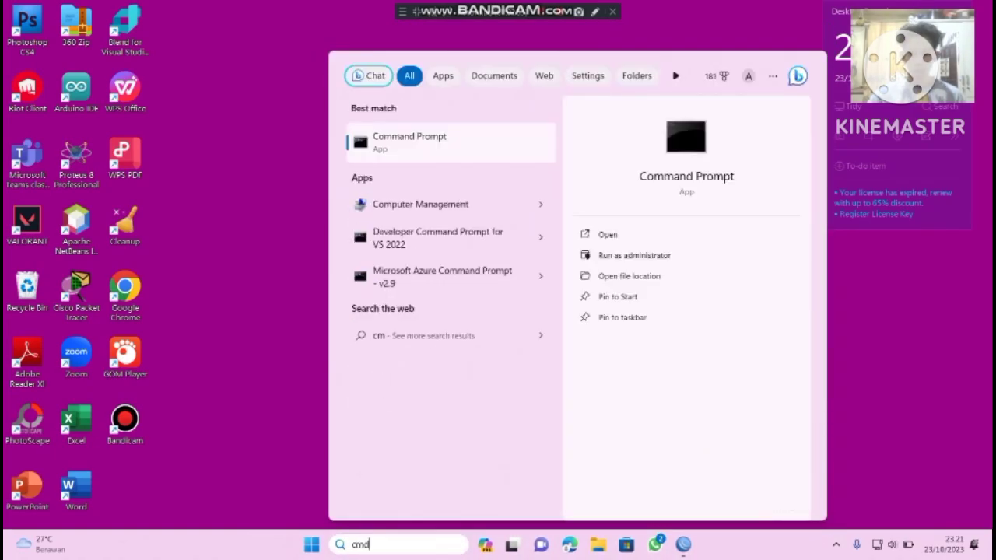
type("d")
key("Return")
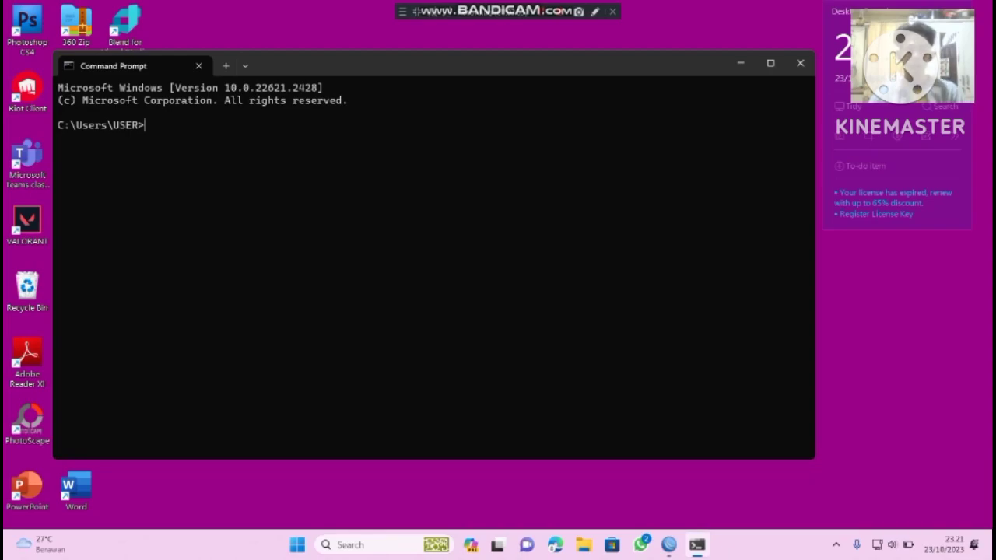
type("ping")
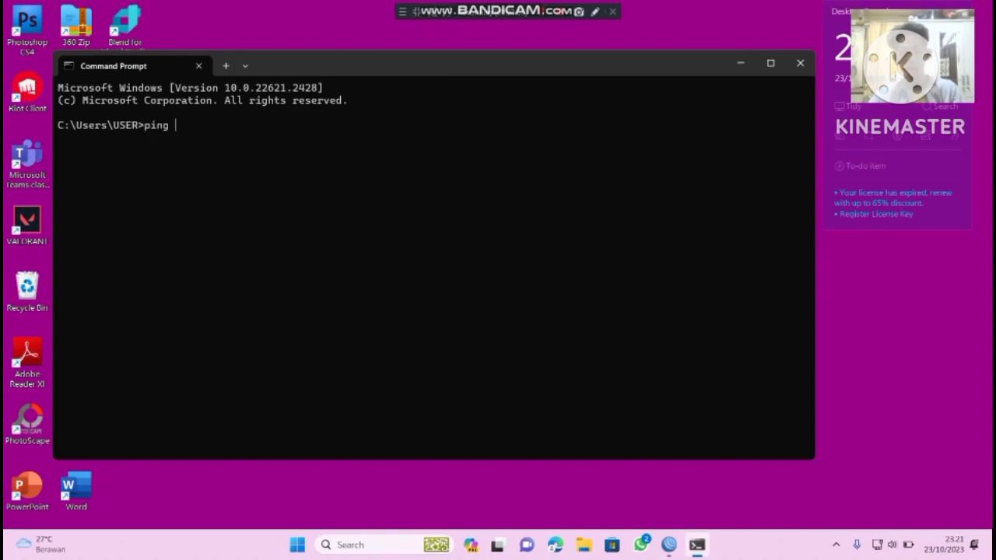
type(" 8.8.")
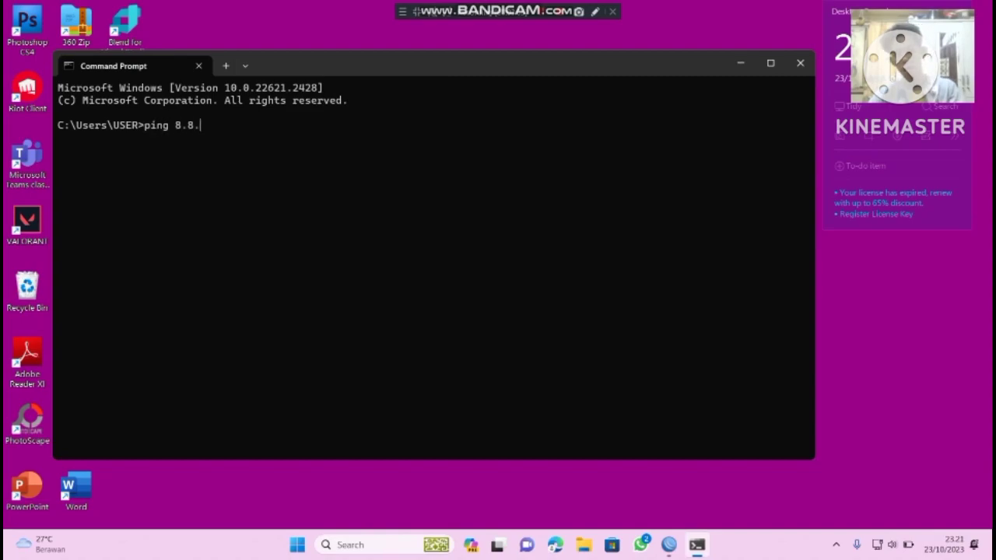
type("8.8")
key("Return")
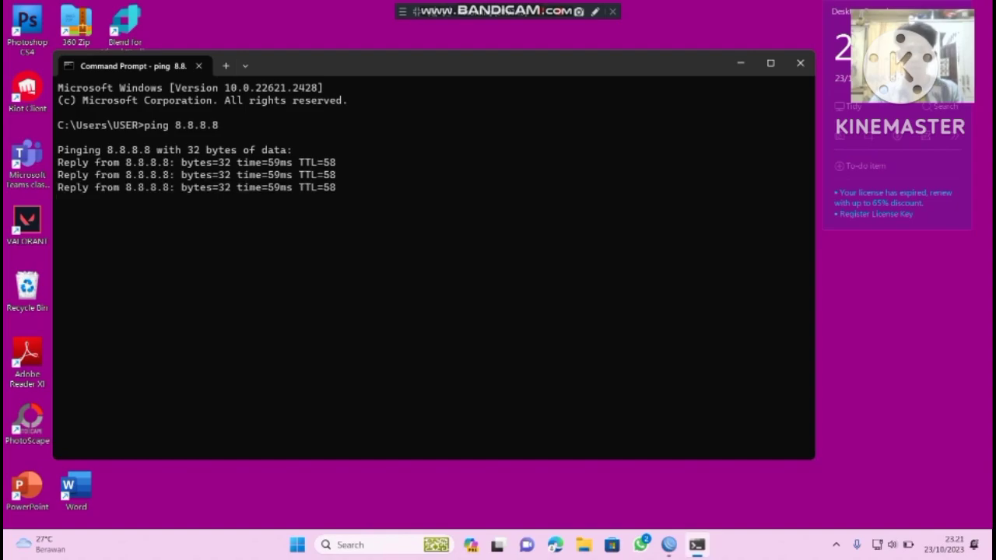
Step: Ping the DNS server 8.8.4.4 from the Command Prompt
type("ping")
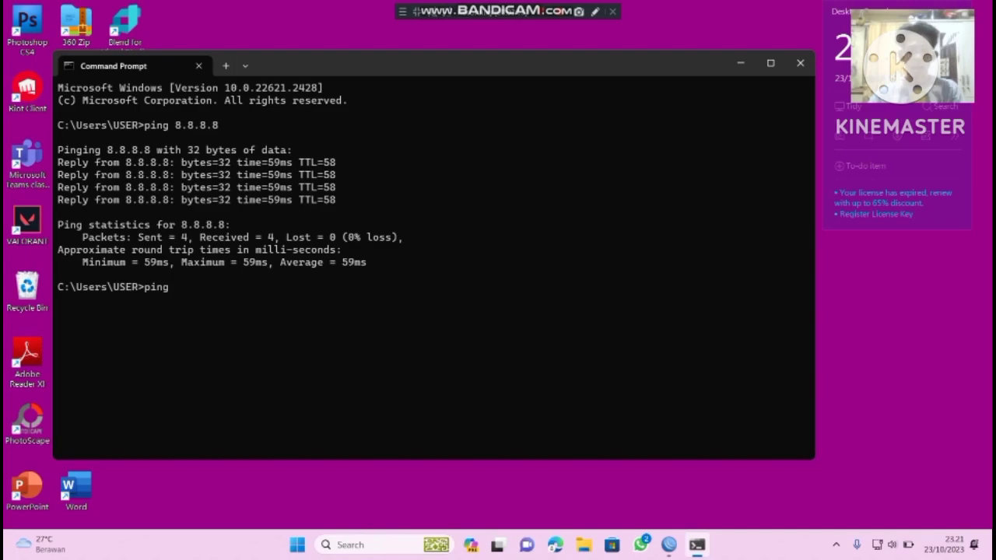
type(" 8.8.4.4")
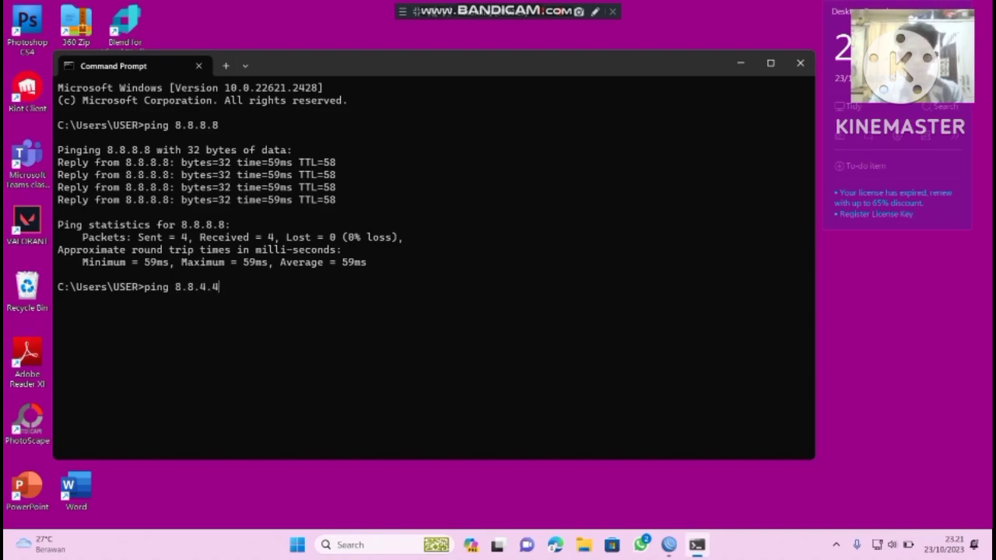
key("Return")
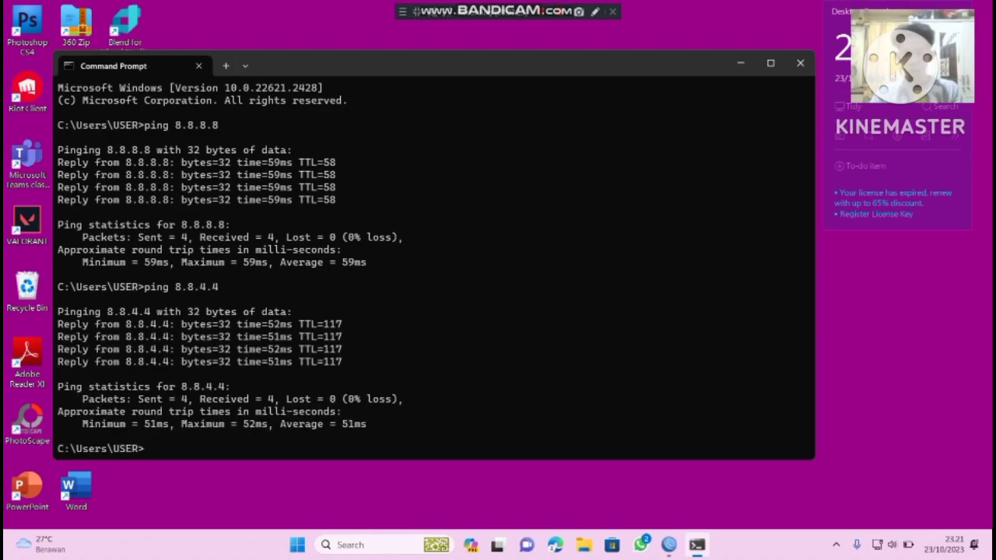
Step: Ping the gateway address 192.168.100.1 from the Command Prompt
type("ping 192")
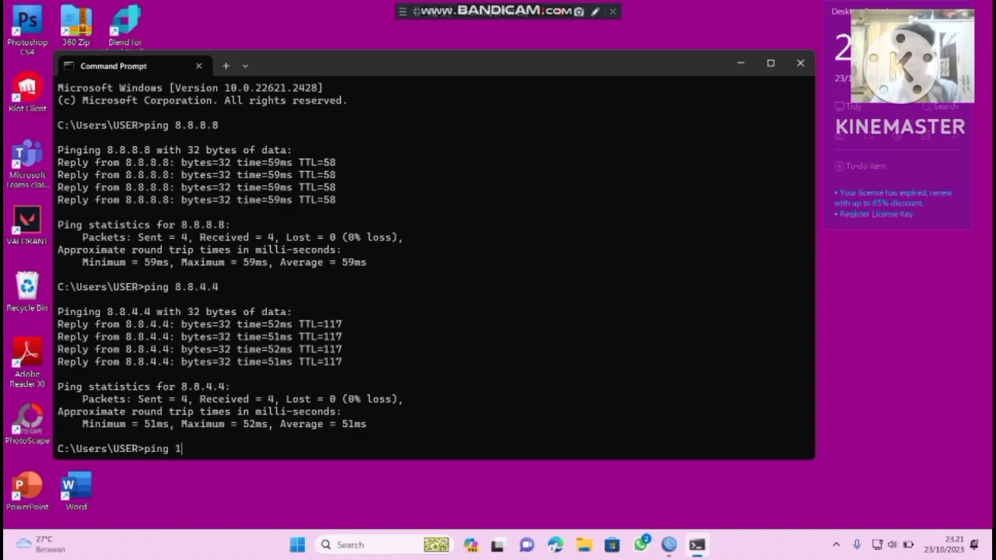
type("1")
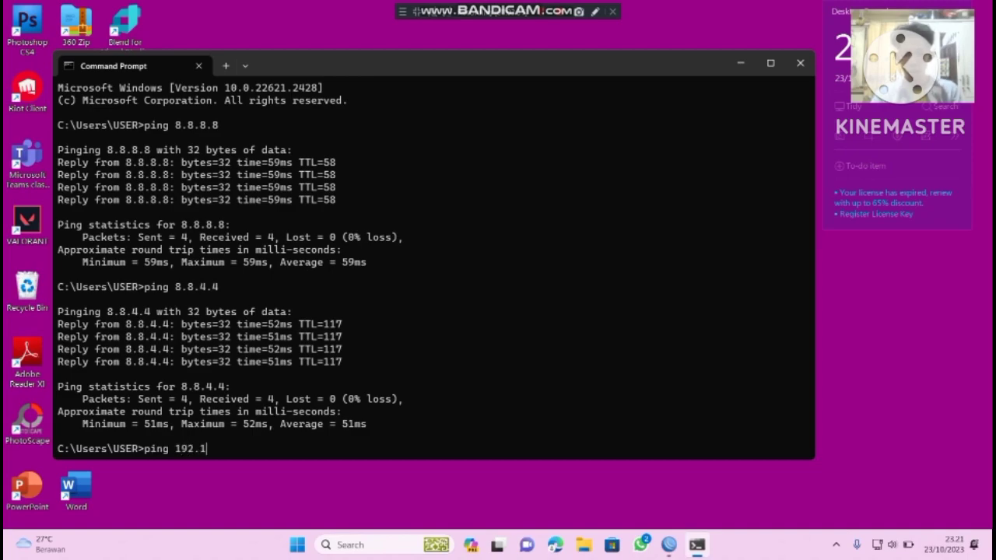
type("68")
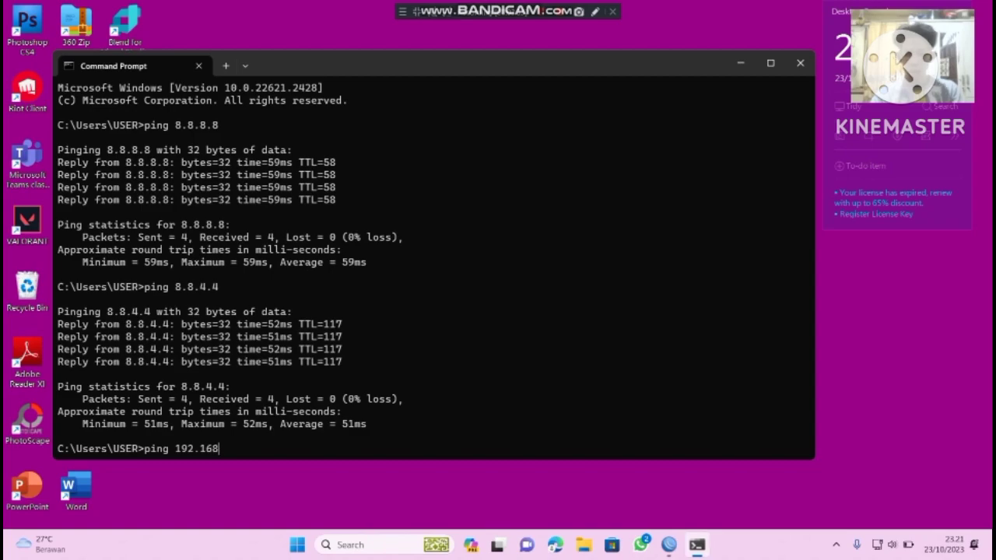
type(".100.1")
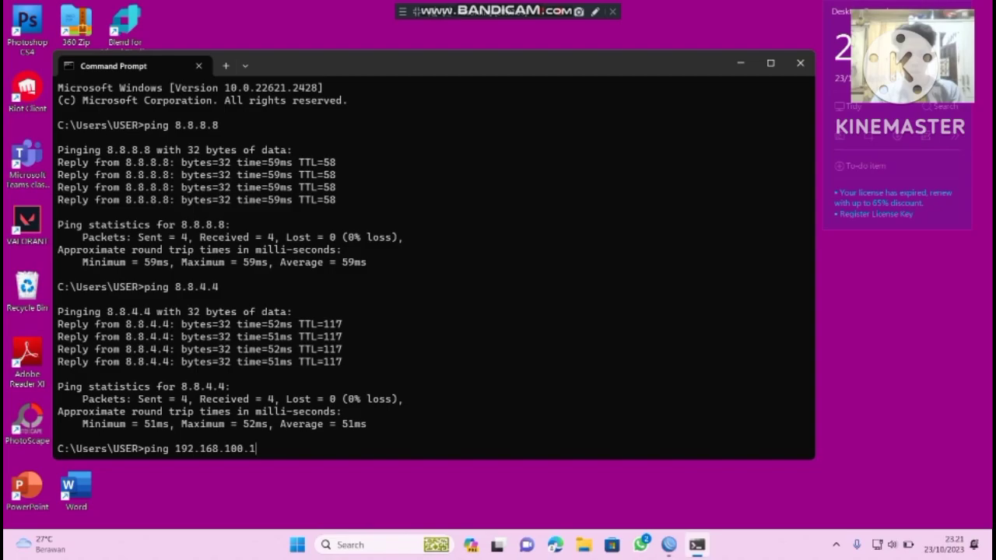
key("Return")
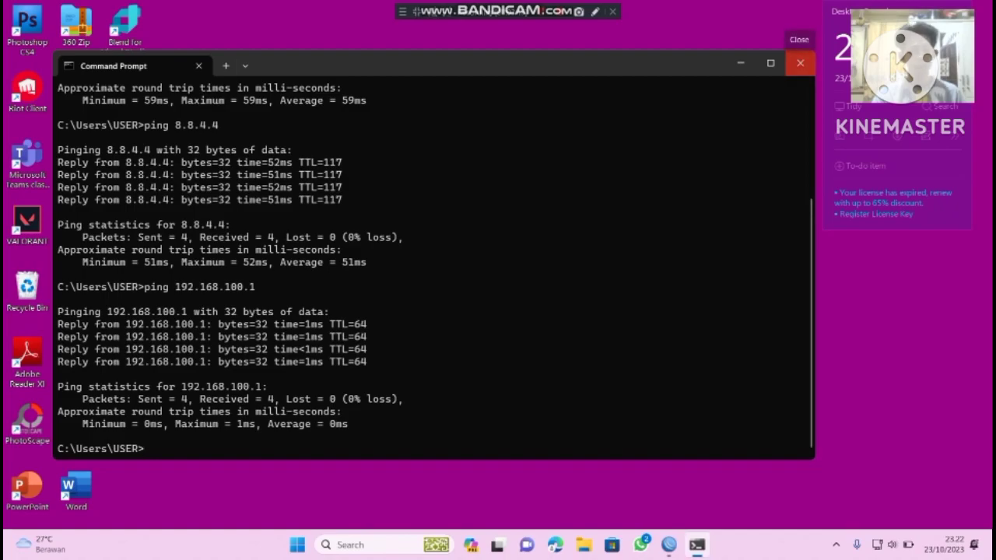
Step: Close the Command Prompt and check the Wi-Fi state in the Windows quick settings
left_click(799, 62)
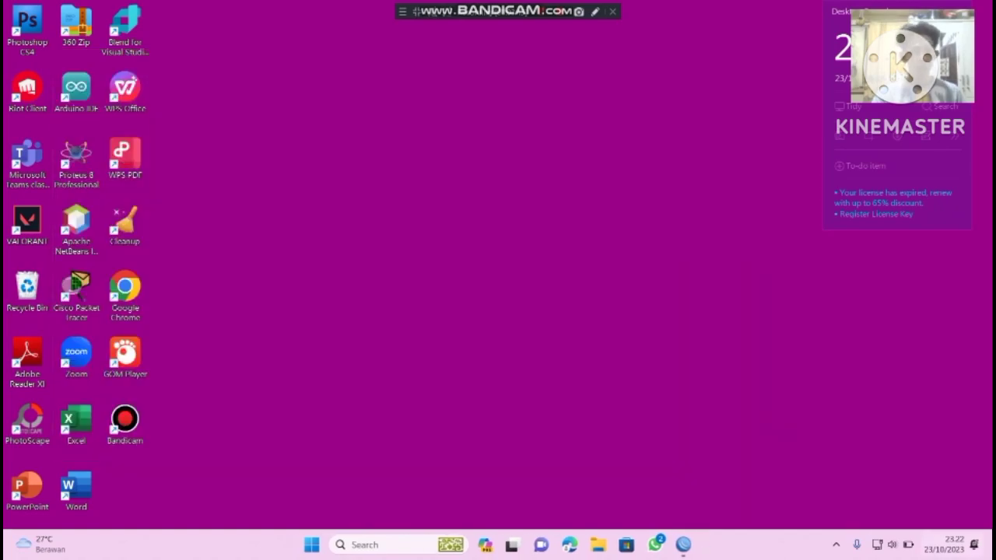
left_click(878, 544)
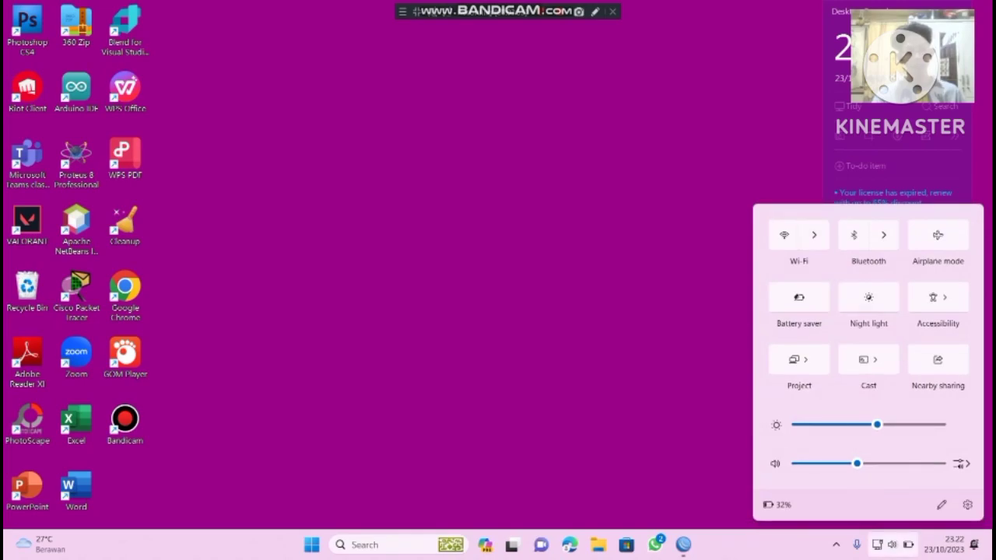
left_click(878, 544)
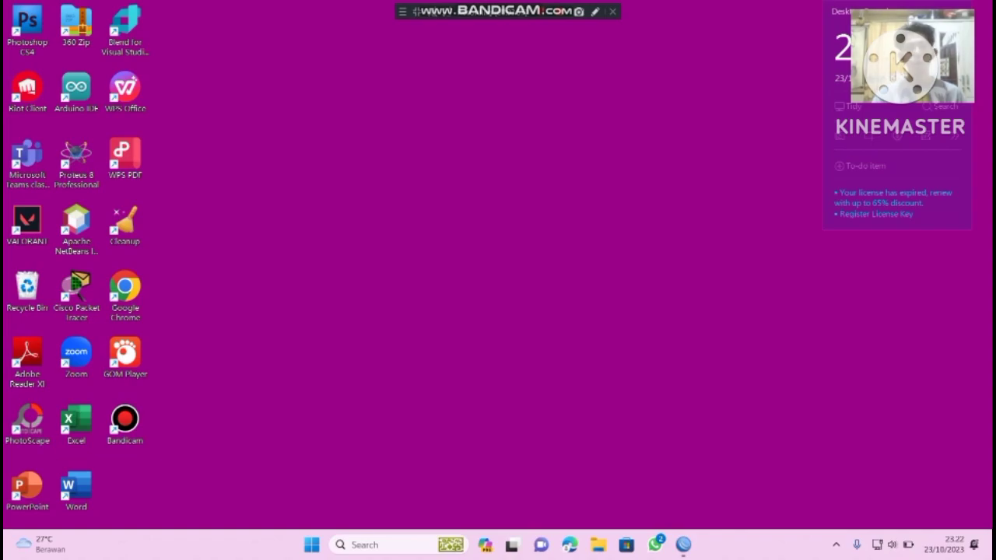
Step: Switch back to WinBox and enable the wlan1 wireless interface
left_click(683, 545)
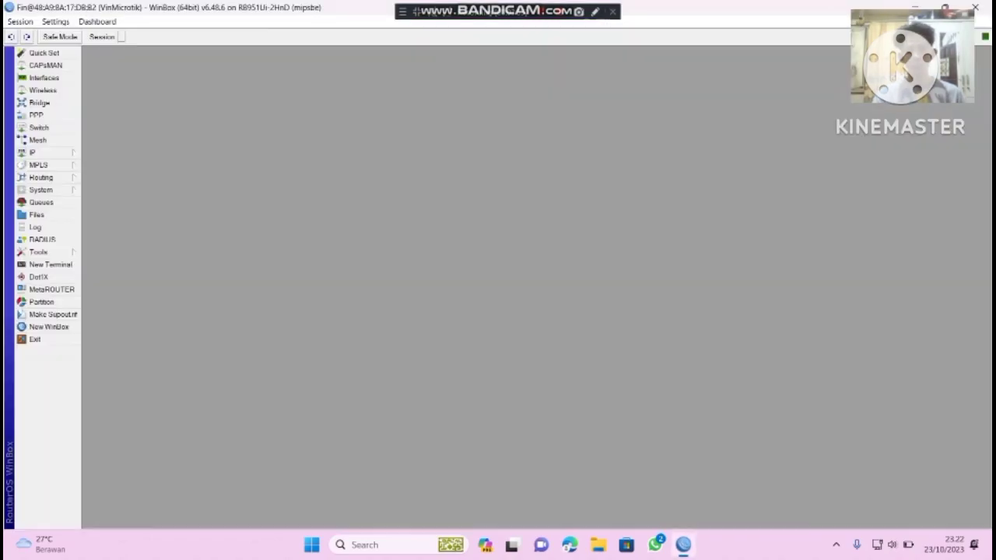
left_click(44, 91)
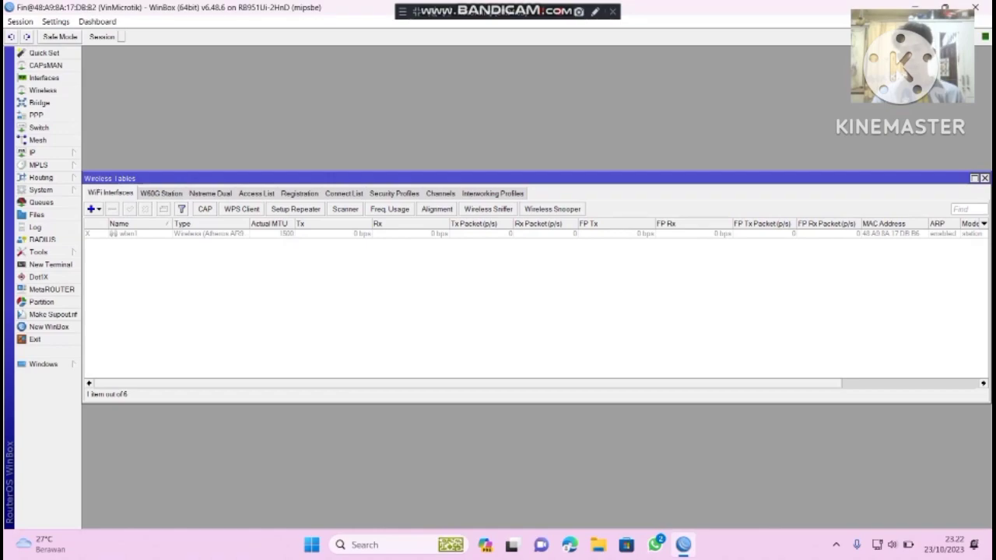
double_click(129, 233)
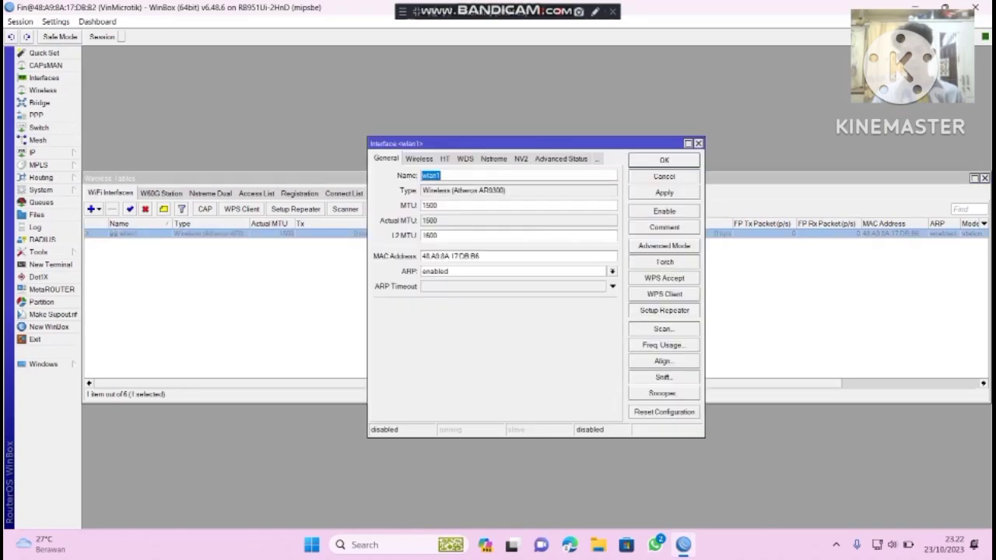
left_click(698, 144)
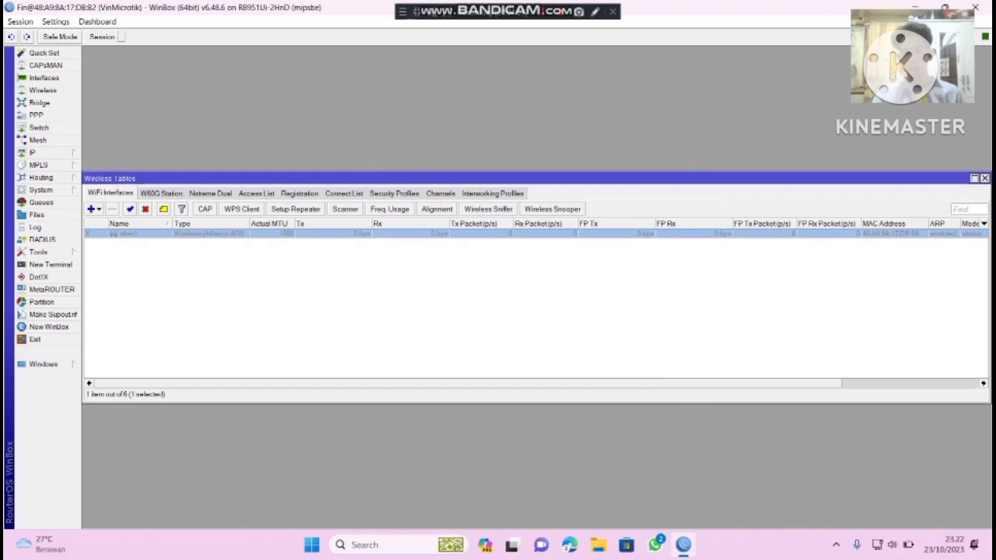
left_click(130, 209)
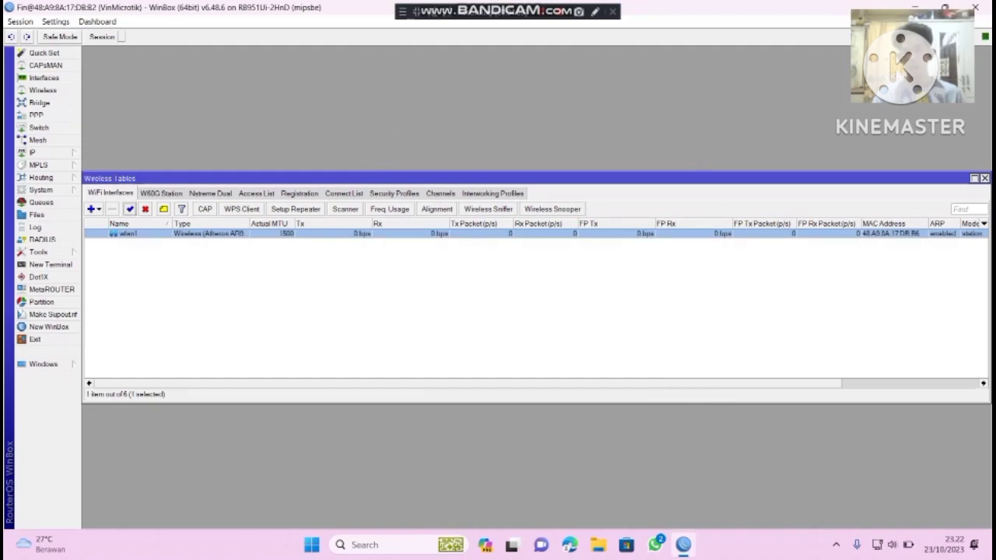
Step: Review the general settings and status of the wlan1 interface, and close its window
left_click(272, 299)
double_click(124, 234)
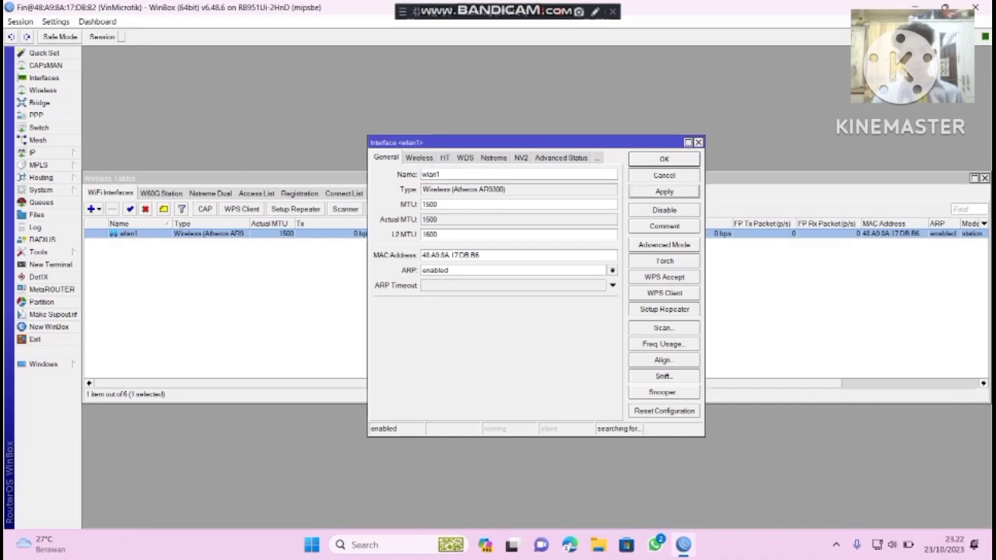
left_click(698, 143)
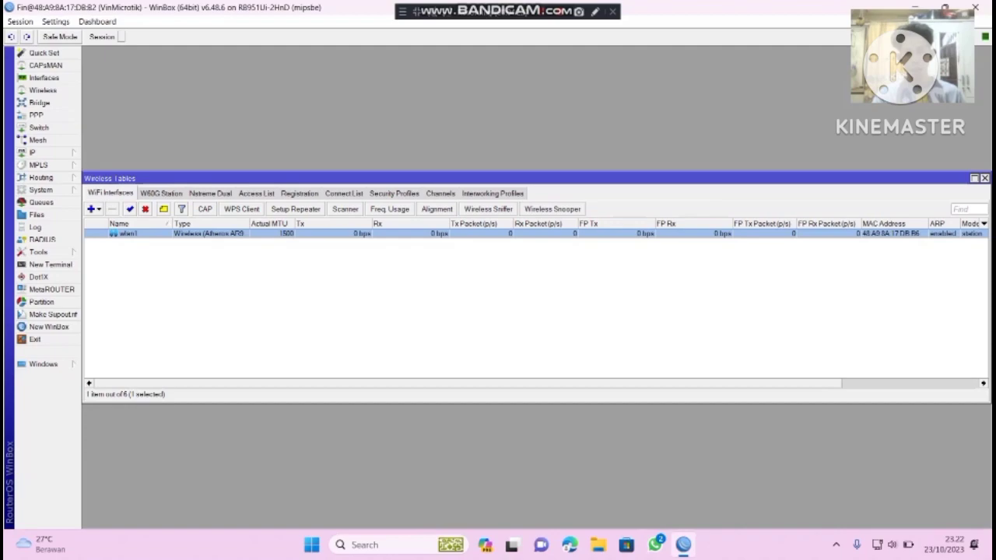
Step: Set the default wireless security profile to dynamic keys mode with WPA PSK and WPA2 PSK authentication
left_click(394, 193)
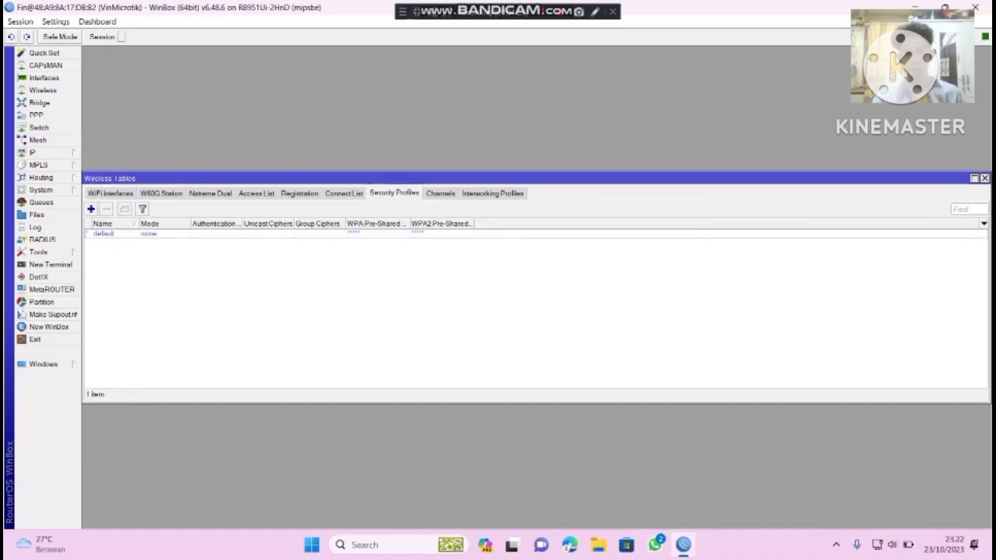
double_click(103, 233)
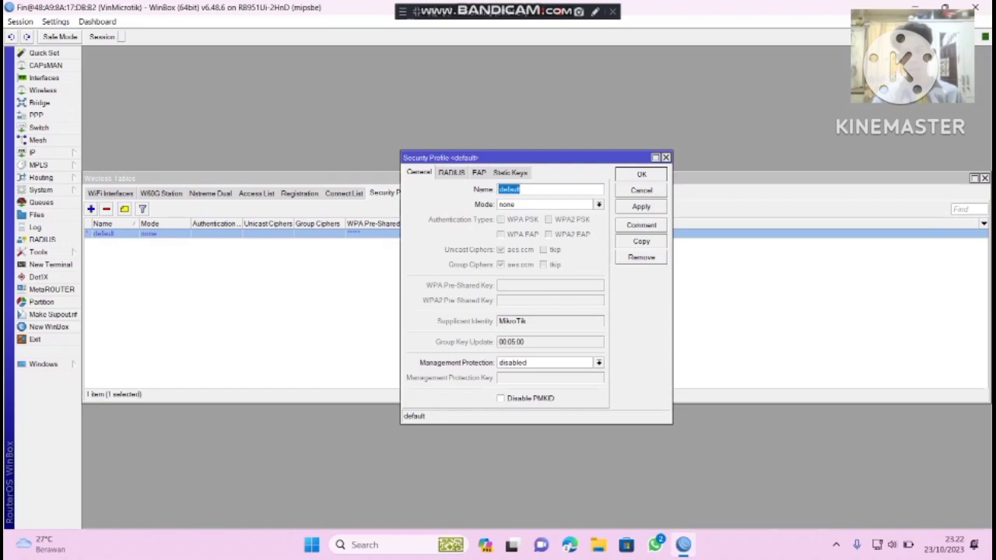
left_click(522, 189)
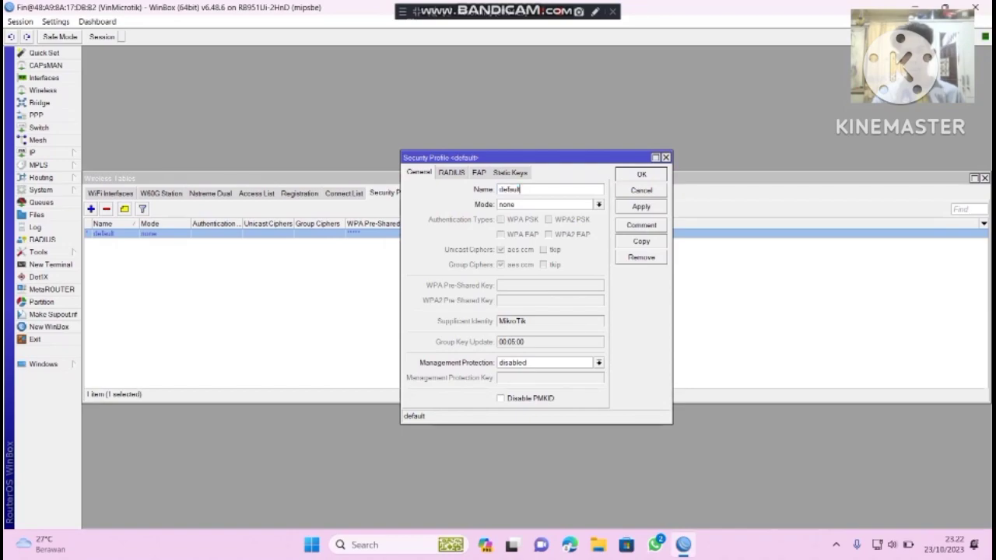
left_click_drag(515, 158, 644, 96)
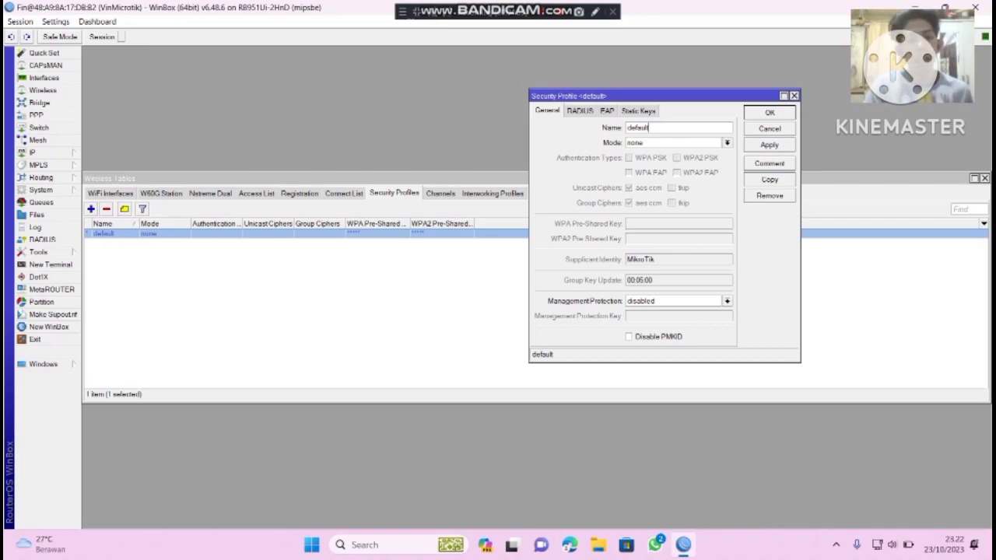
left_click(727, 142)
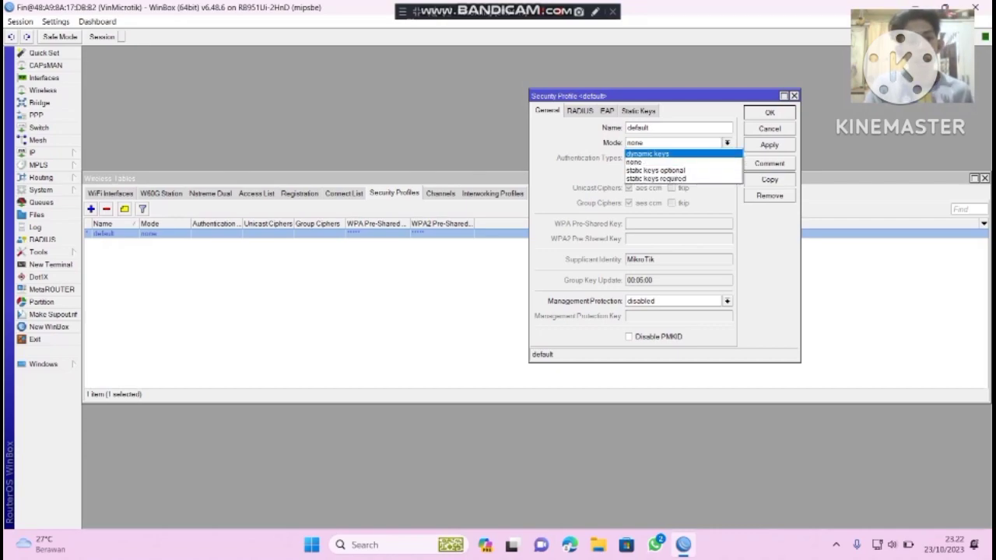
key("Return")
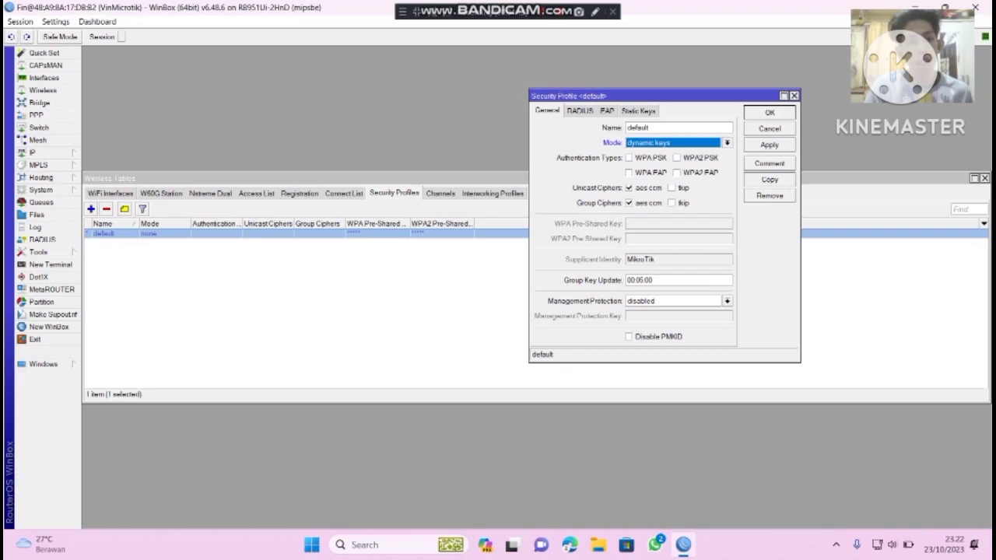
left_click(629, 157)
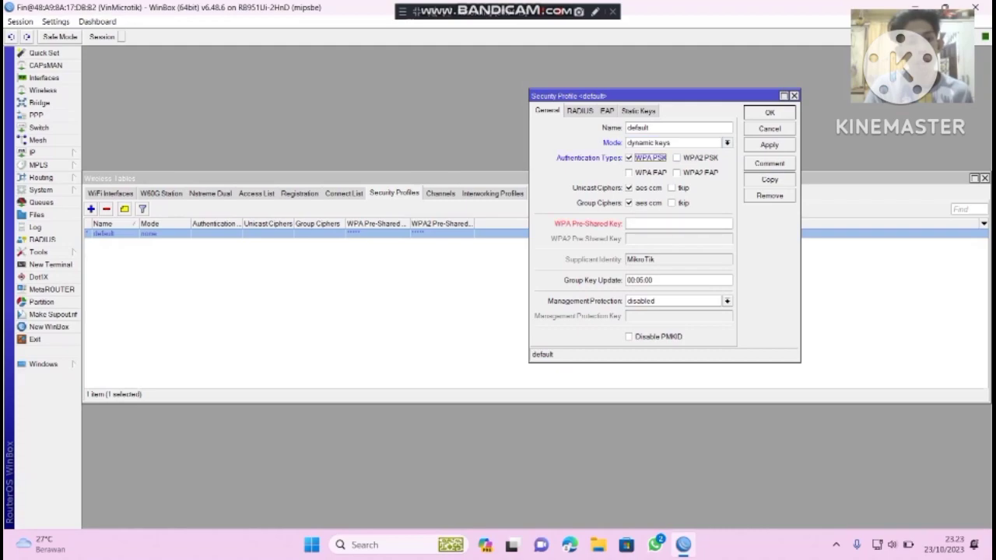
left_click(677, 157)
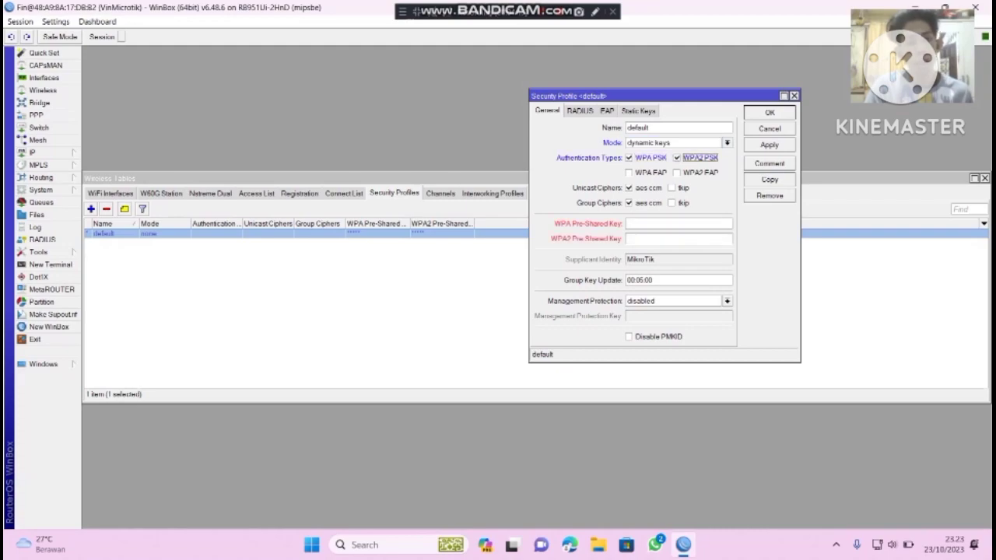
Step: Enter the WPA and WPA2 pre-shared keys in the default security profile, and apply and close it
left_click(645, 224)
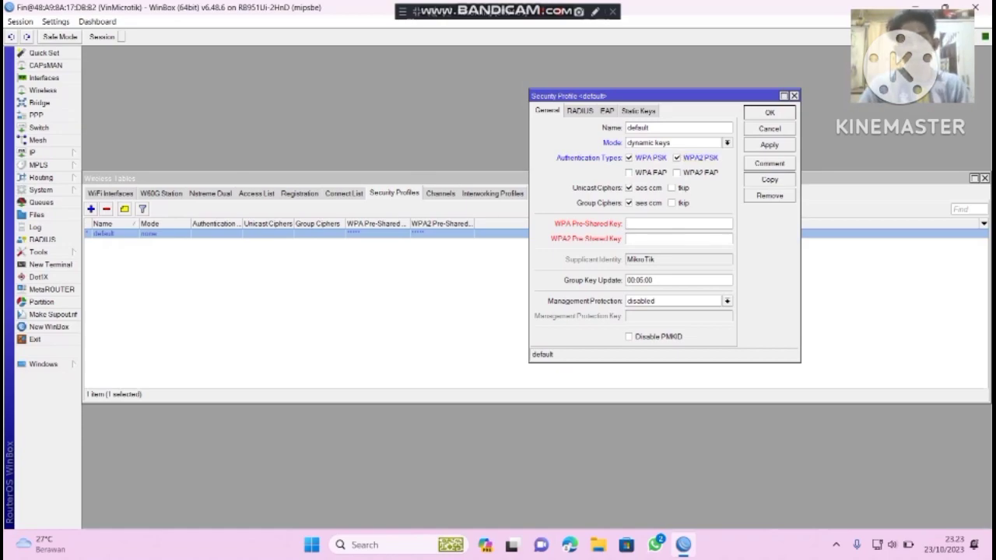
type("******")
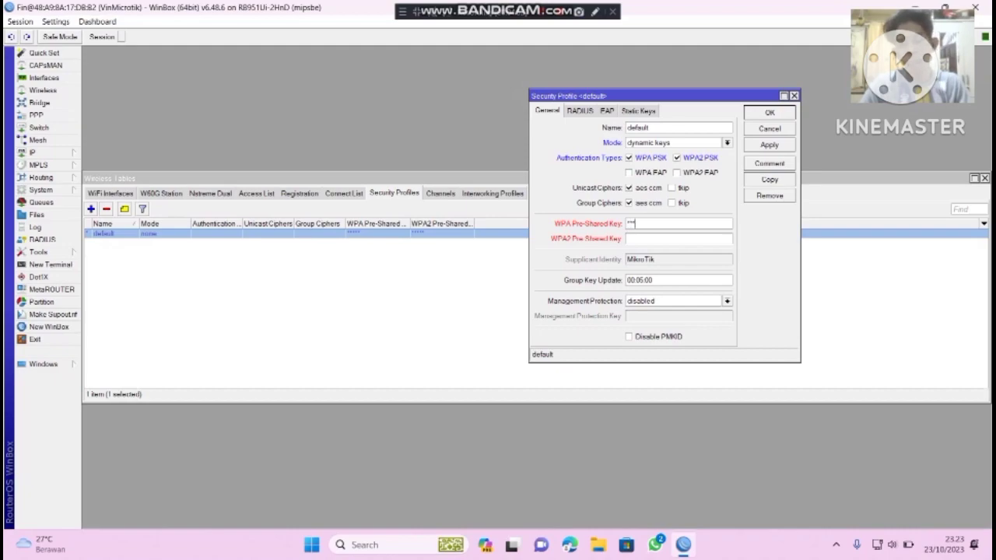
type("****")
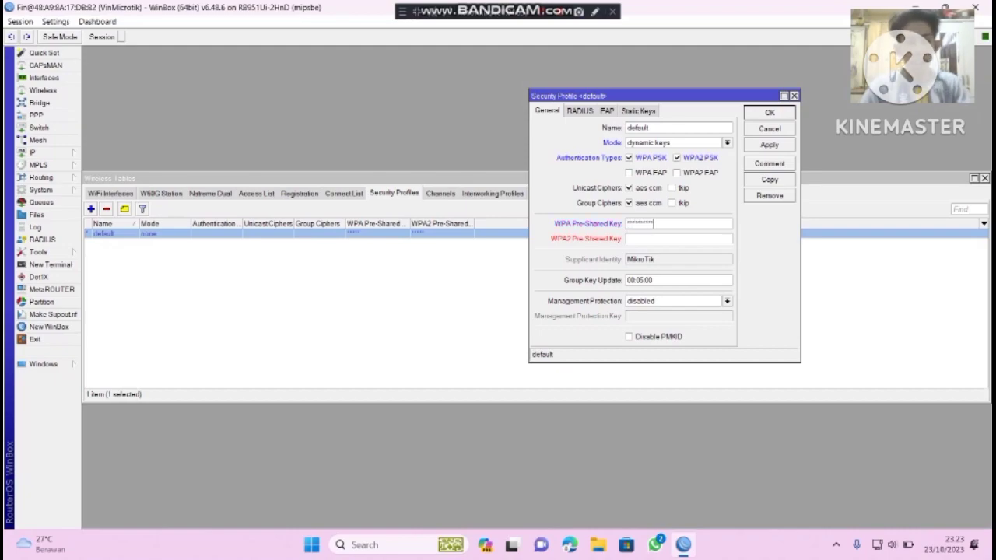
type("**********")
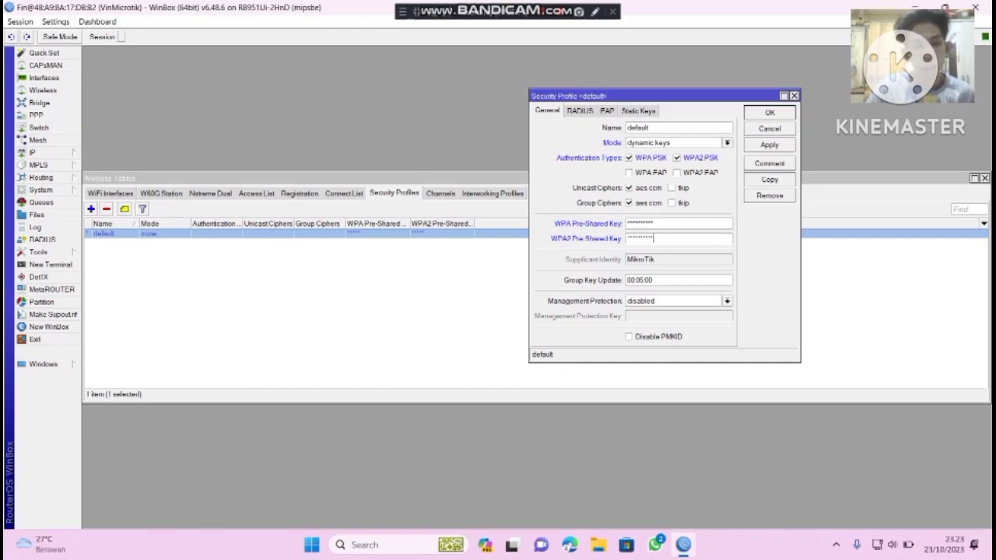
left_click(769, 145)
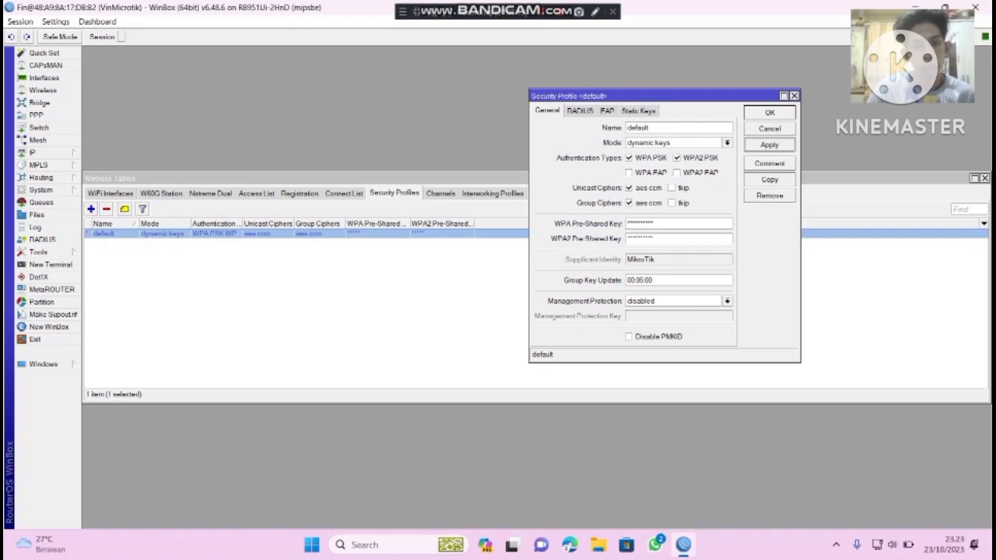
left_click(769, 112)
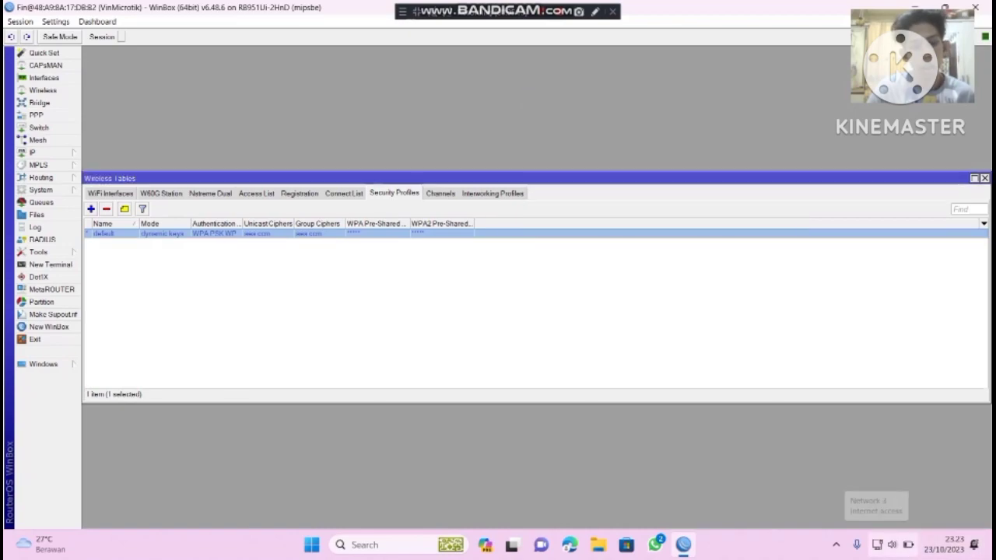
Step: Turn on Wi-Fi in the Windows quick settings and disconnect from the Forsakenn network
left_click(876, 545)
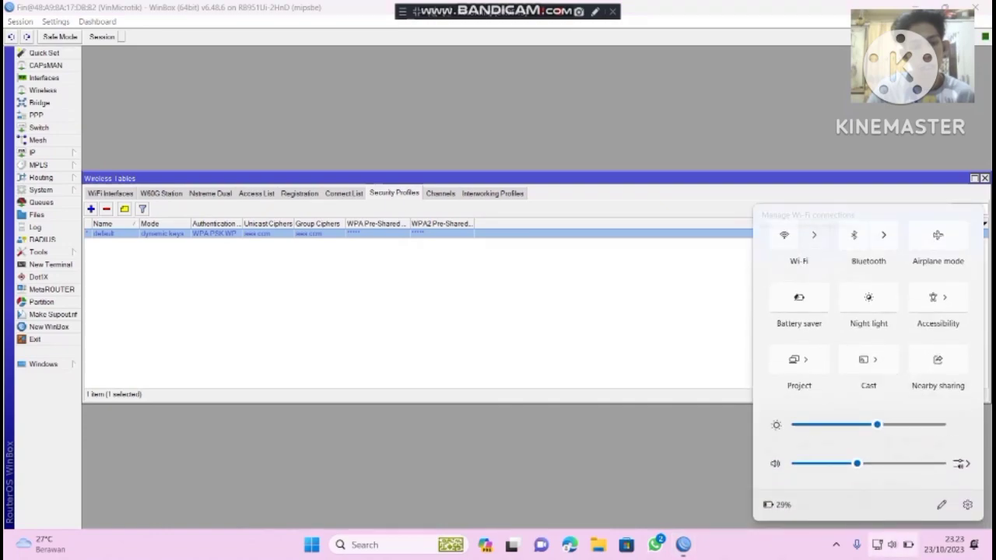
left_click(813, 235)
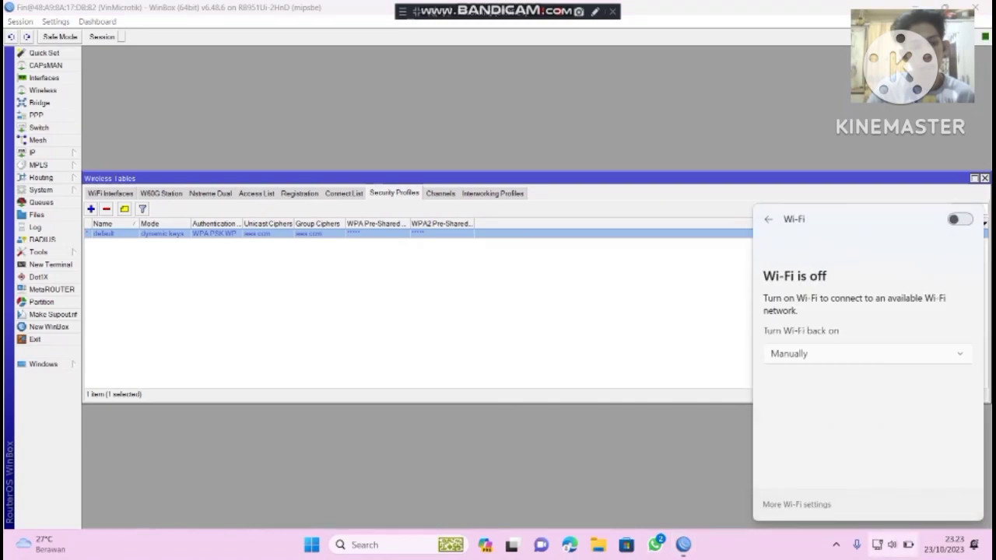
left_click(959, 218)
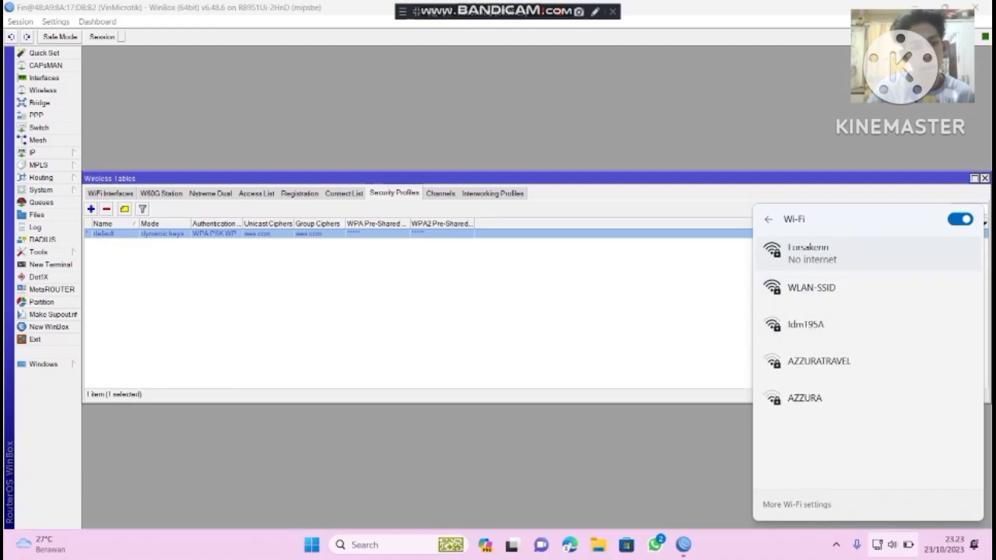
left_click(856, 253)
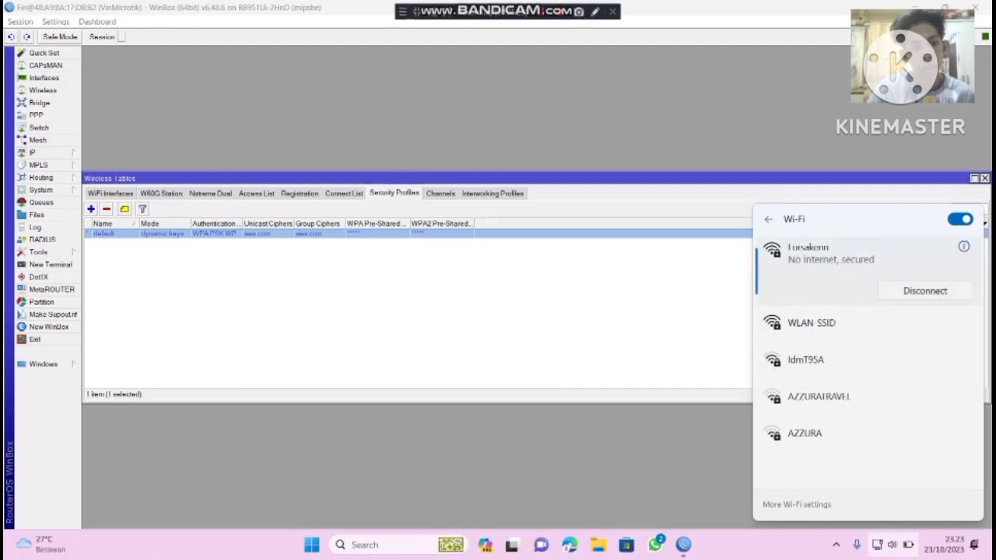
left_click(925, 290)
scroll(867, 358, "down", 2)
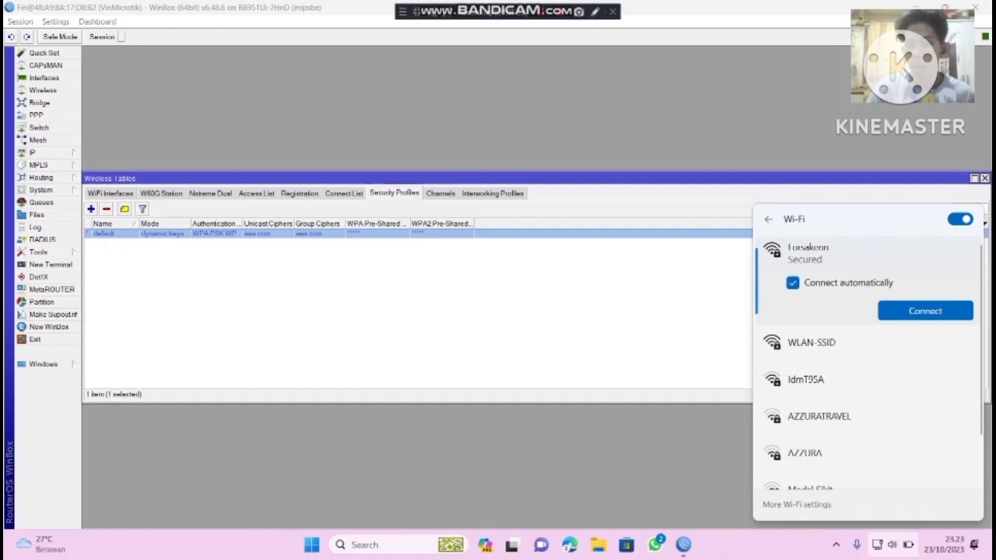
Step: Return to WinBox and set the wlan1 interface's wireless mode to ap bridge
left_click(109, 193)
key("Return")
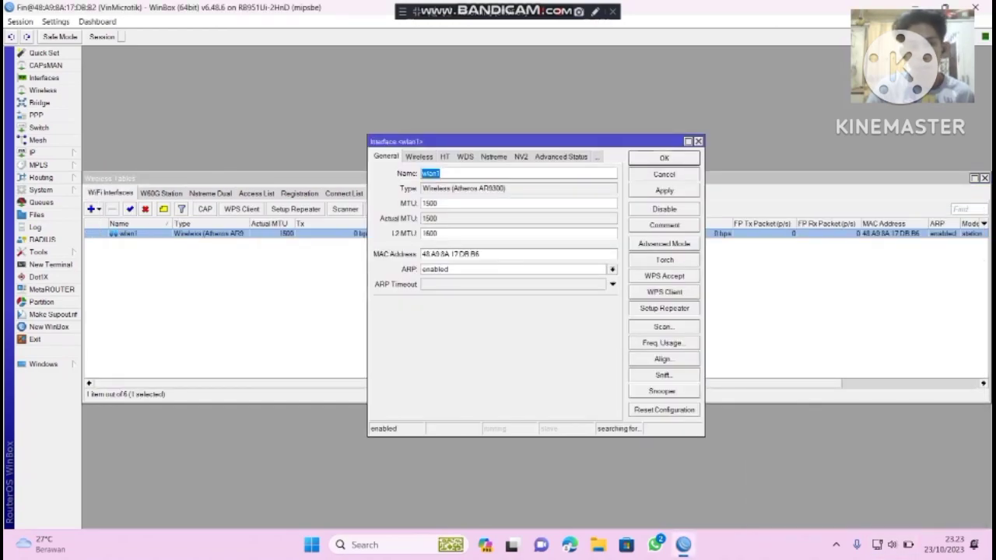
key("ctrl+Tab")
left_click(612, 173)
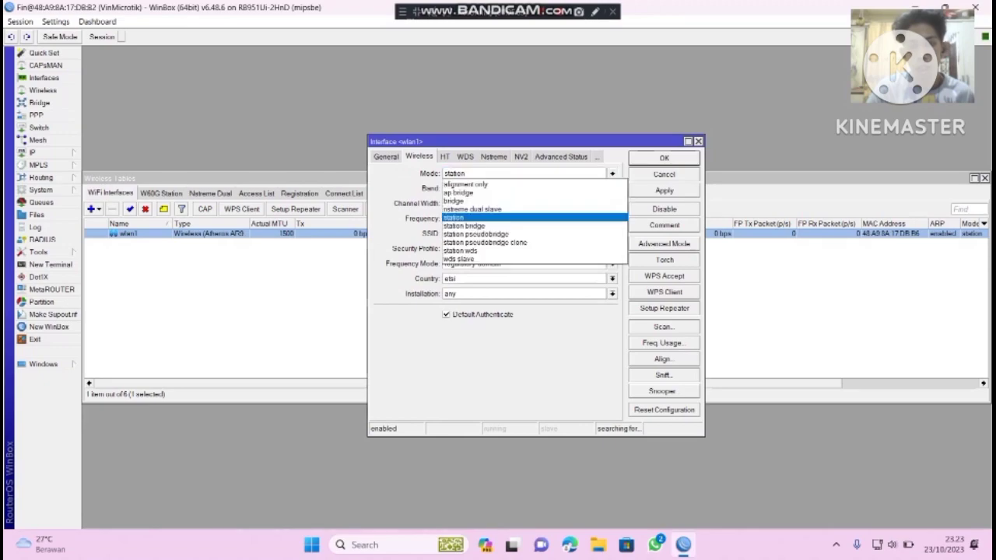
key("Up")
key("Up")
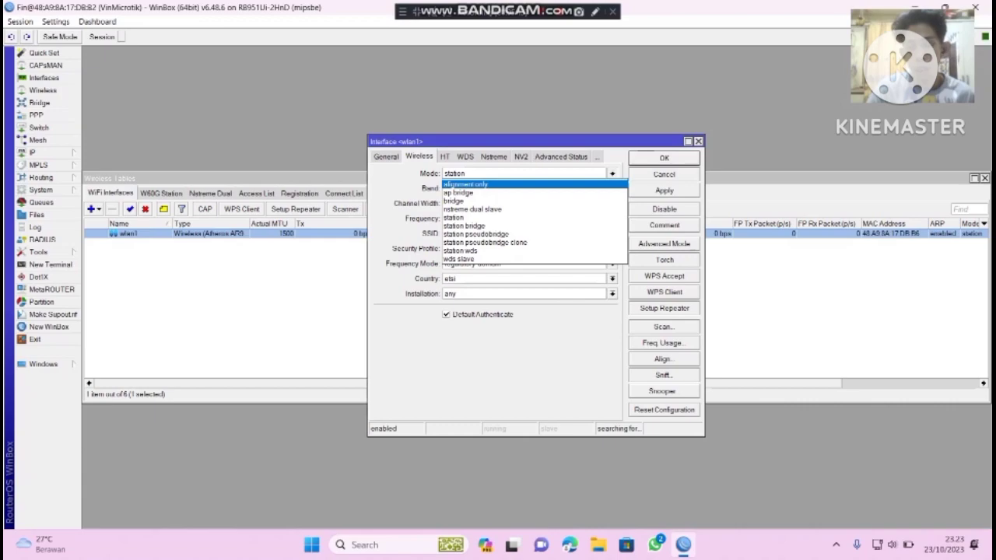
key("Down")
key("Return")
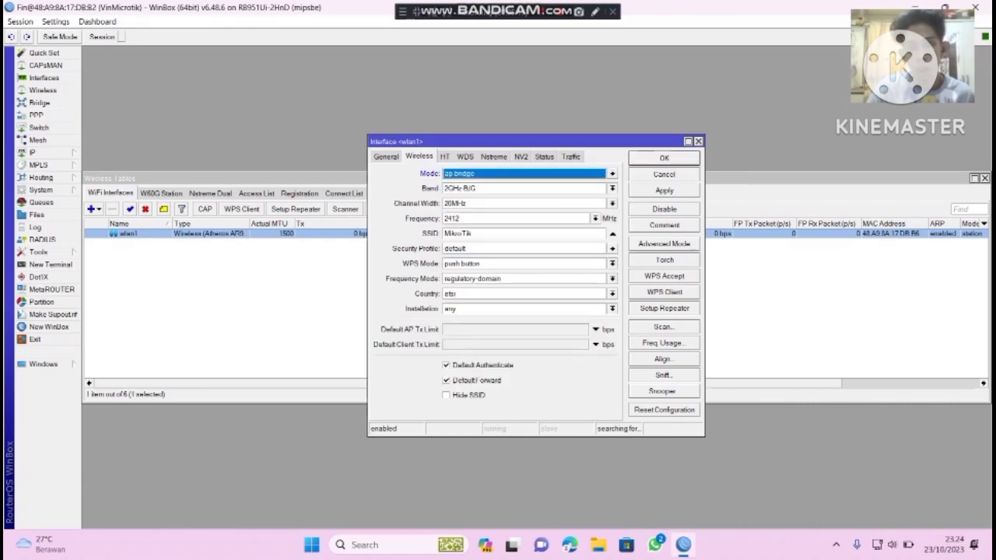
Step: Set the wlan1 interface's band to 2GHz-B/G/N
left_click(612, 189)
left_click(514, 240)
left_click(612, 188)
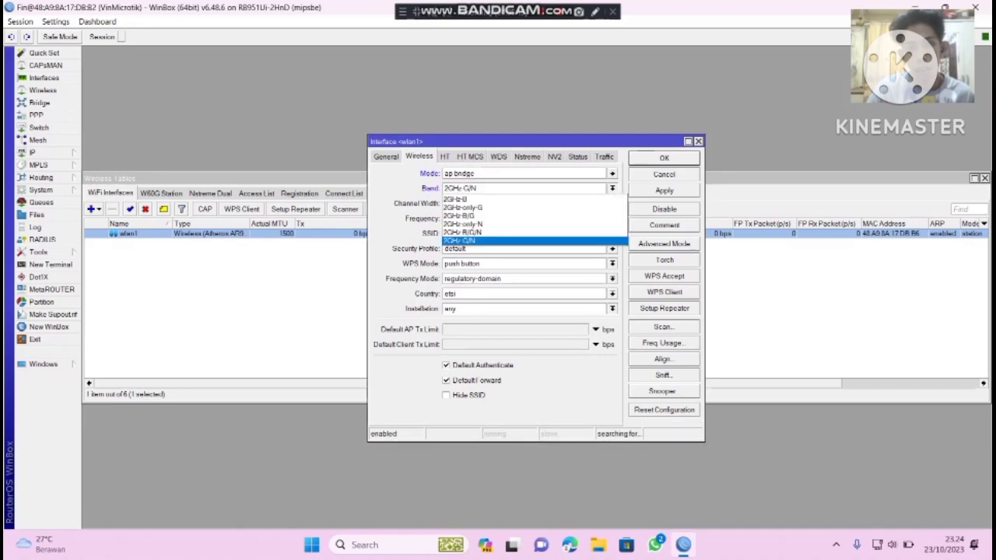
left_click(513, 232)
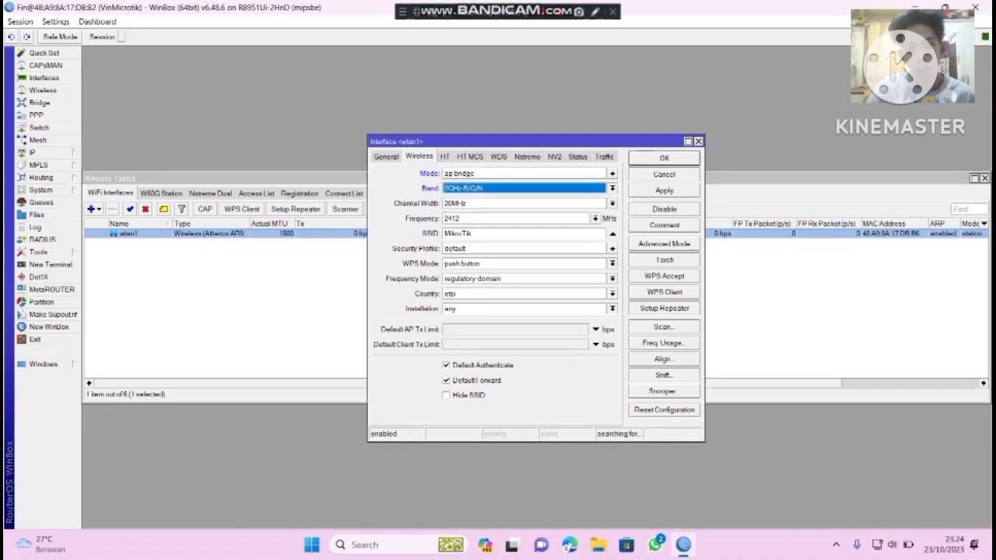
Step: Change the wlan1 SSID to "pake aja", and apply the wireless settings and close the interface window
left_click(472, 233)
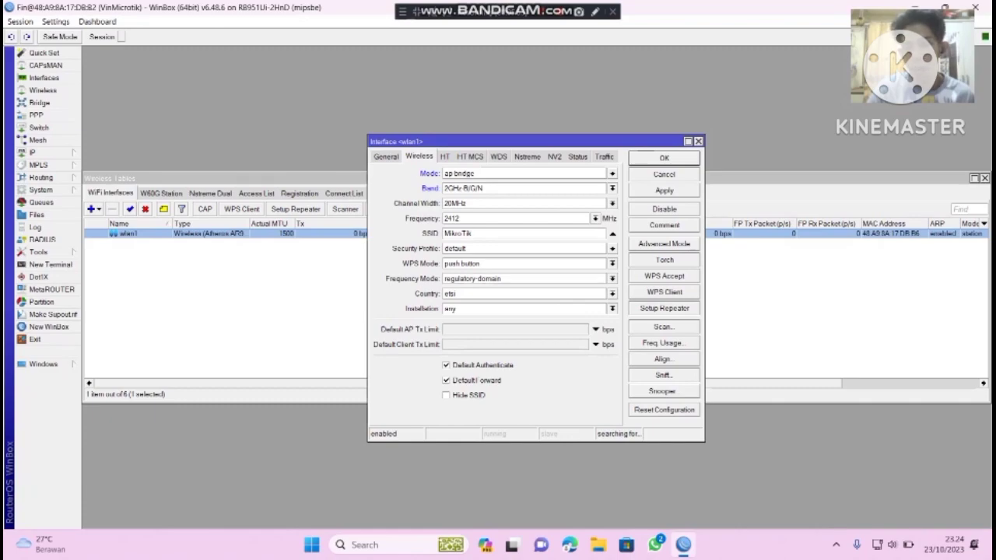
left_click_drag(514, 141, 628, 136)
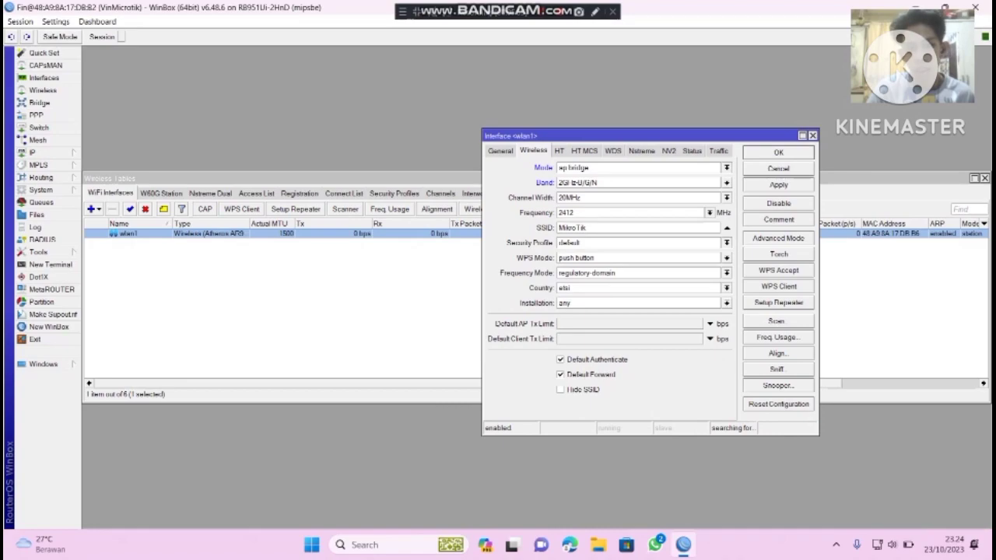
key("BackSpace")
key("BackSpace")
key("BackSpace")
key("BackSpace")
key("BackSpace")
key("BackSpace")
key("BackSpace")
key("BackSpace")
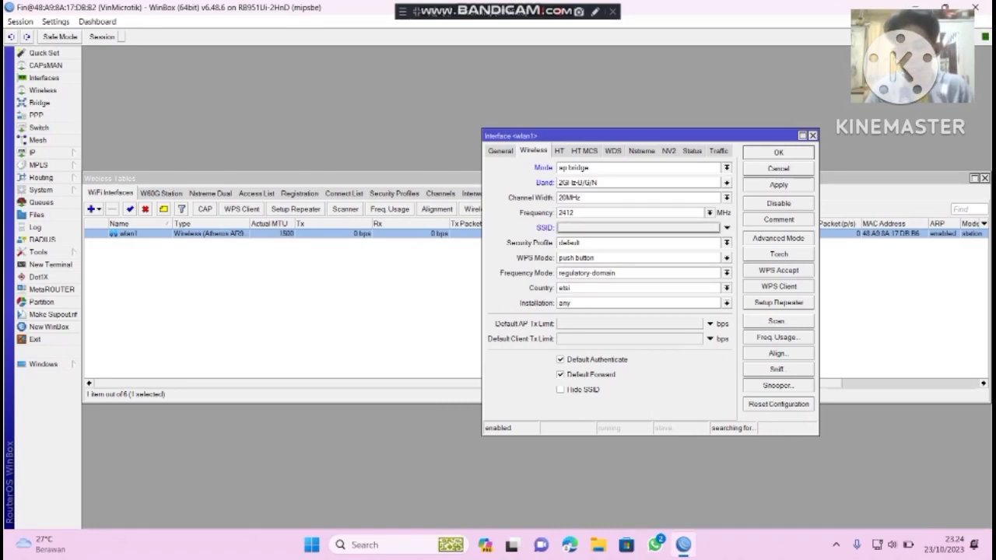
type("pake ajo")
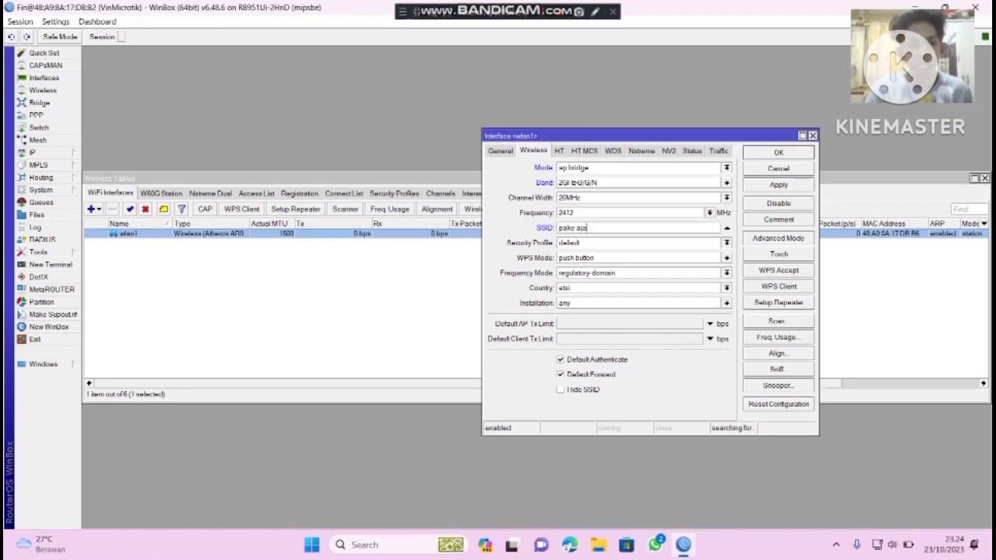
left_click(778, 185)
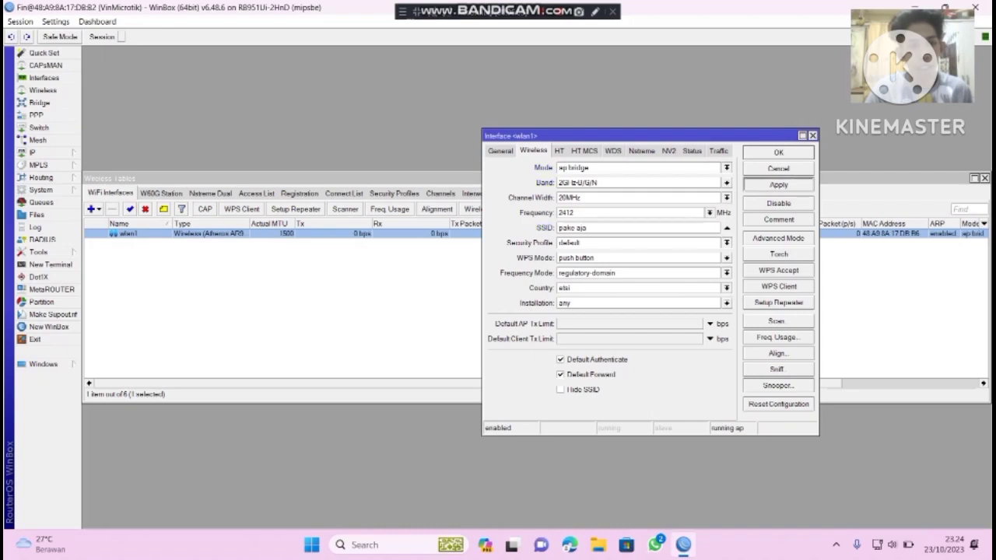
left_click(778, 153)
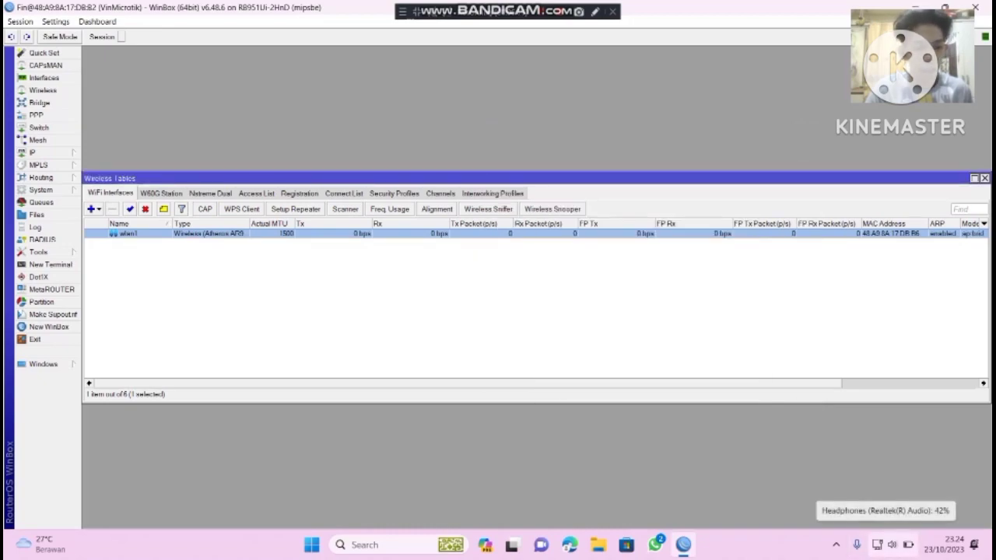
Step: Connect Windows to the "pake aja" Wi-Fi network with automatic connection enabled, entering its network security key
left_click(892, 545)
left_click(814, 235)
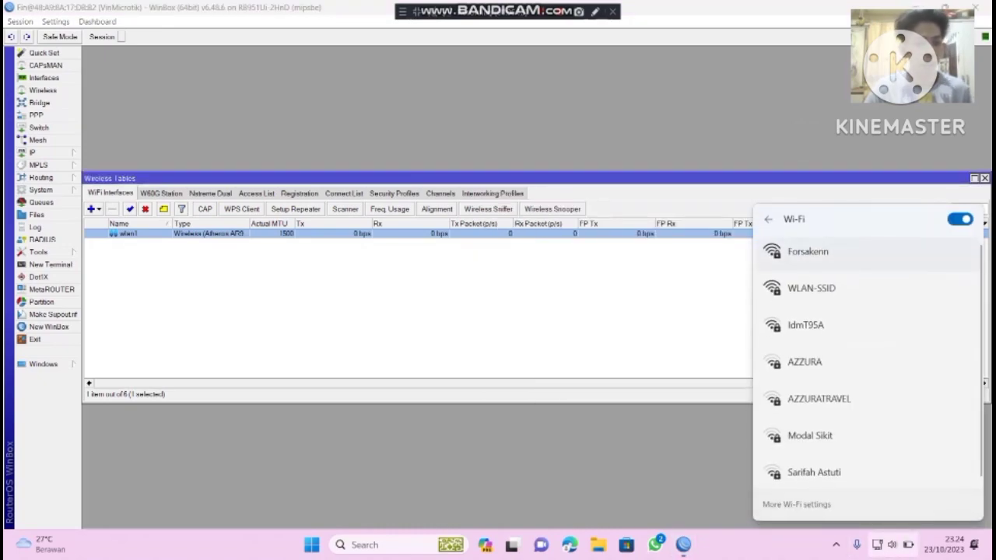
left_click(819, 287)
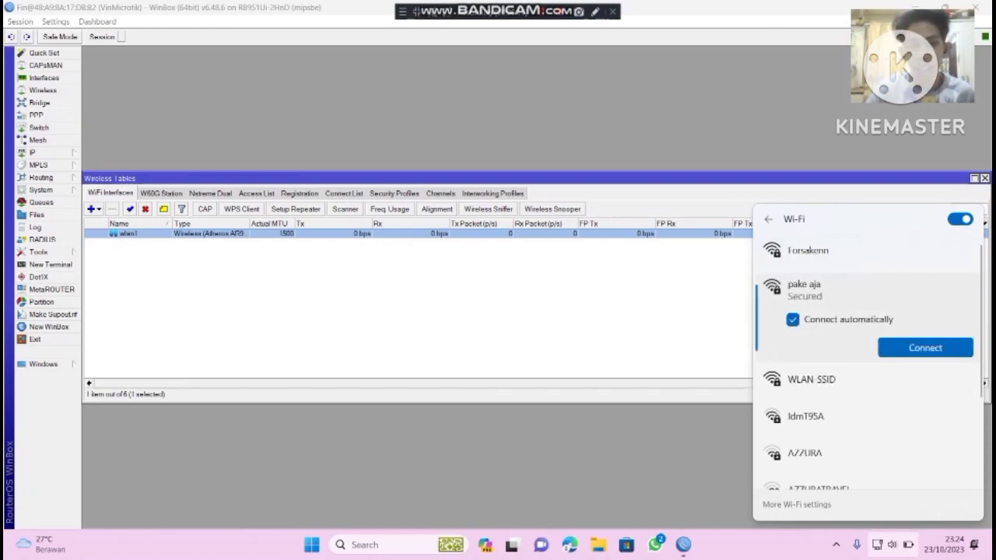
left_click(925, 348)
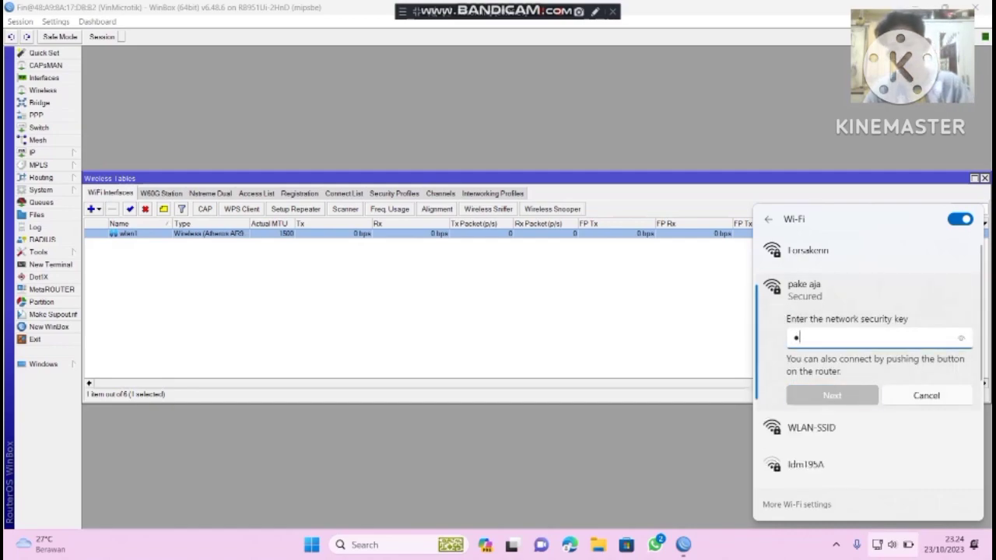
type("***********")
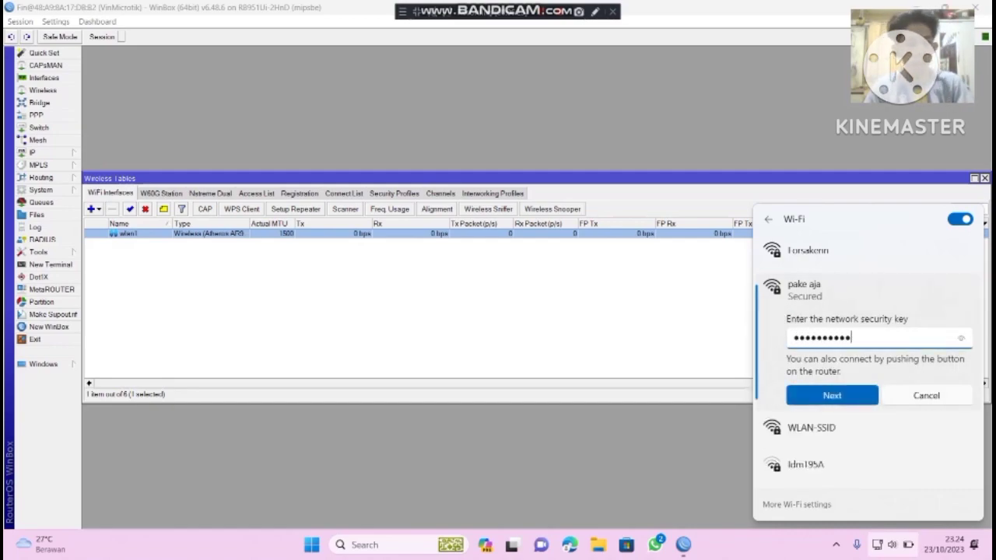
key("Return")
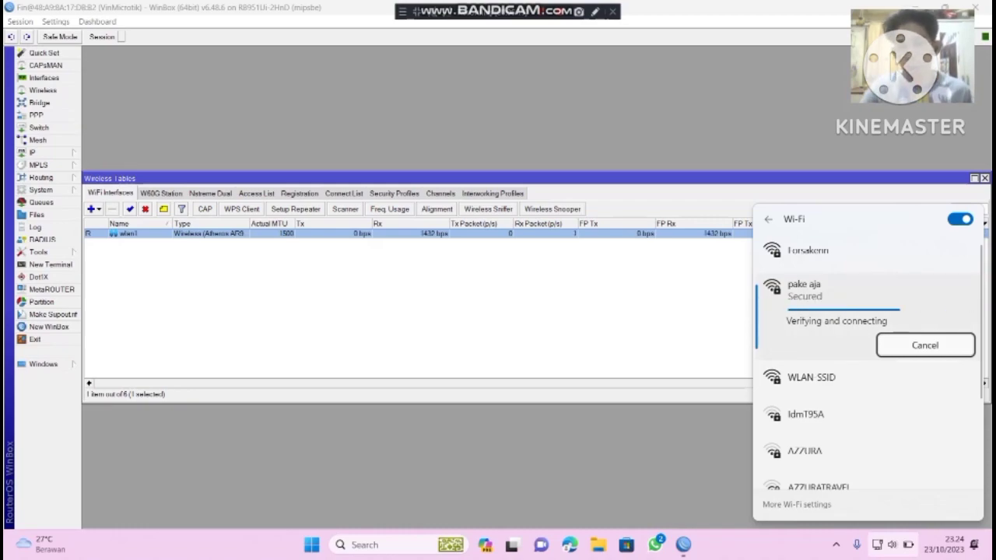
Step: Inspect the 802.1x details of the wireless client registered on wlan1 in WinBox, and close its window
left_click(299, 193)
double_click(268, 234)
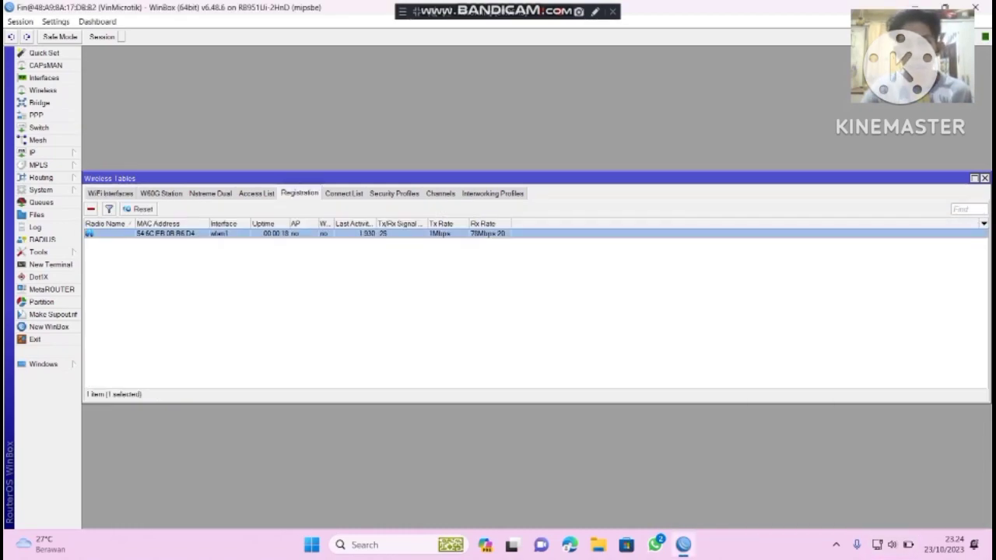
left_click(439, 153)
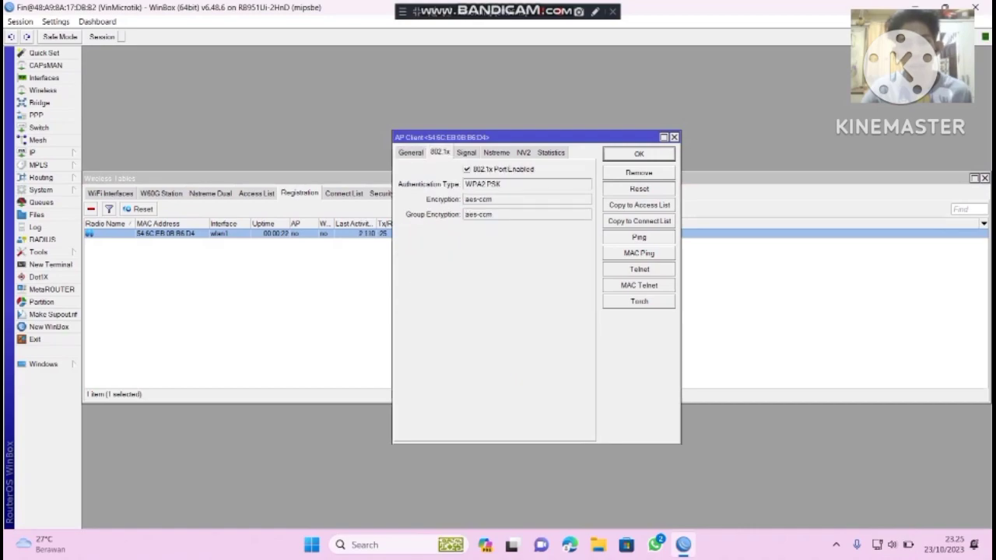
left_click(674, 136)
Step: Check the Wi-Fi connection status in the Windows quick settings and disconnect from the "pake aja" network
left_click(887, 545)
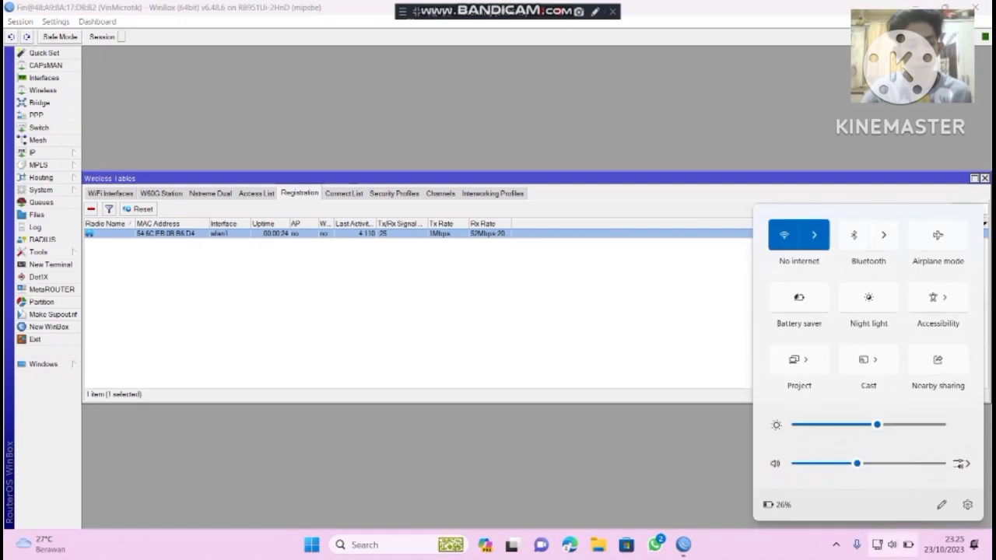
left_click(813, 234)
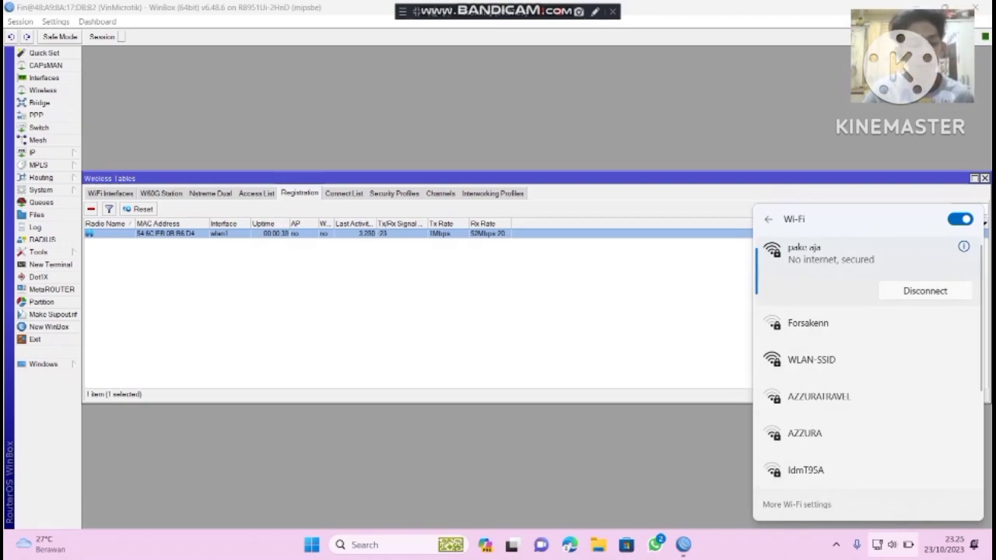
left_click(925, 291)
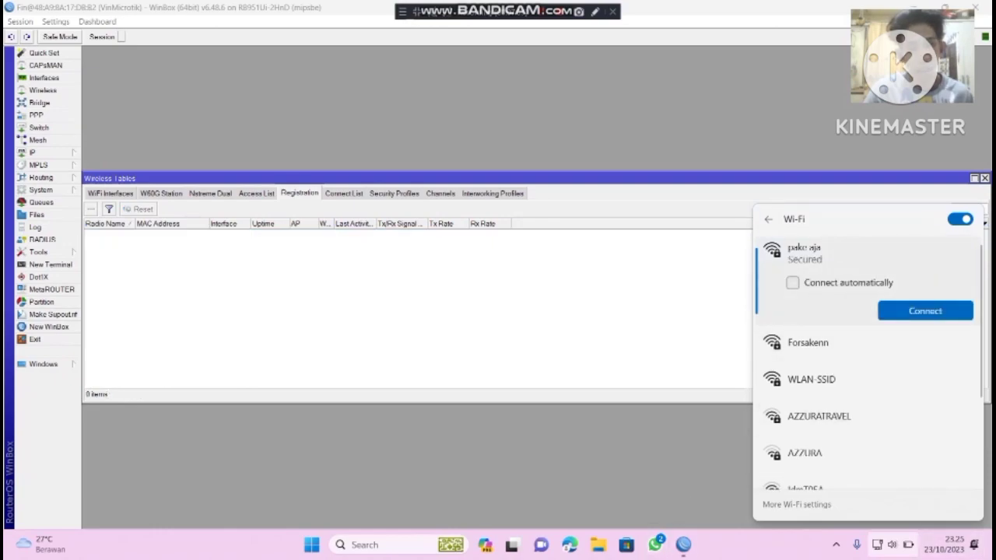
Step: Disable the wlan1 wireless interface in WinBox and open the router's full interface list
left_click(110, 193)
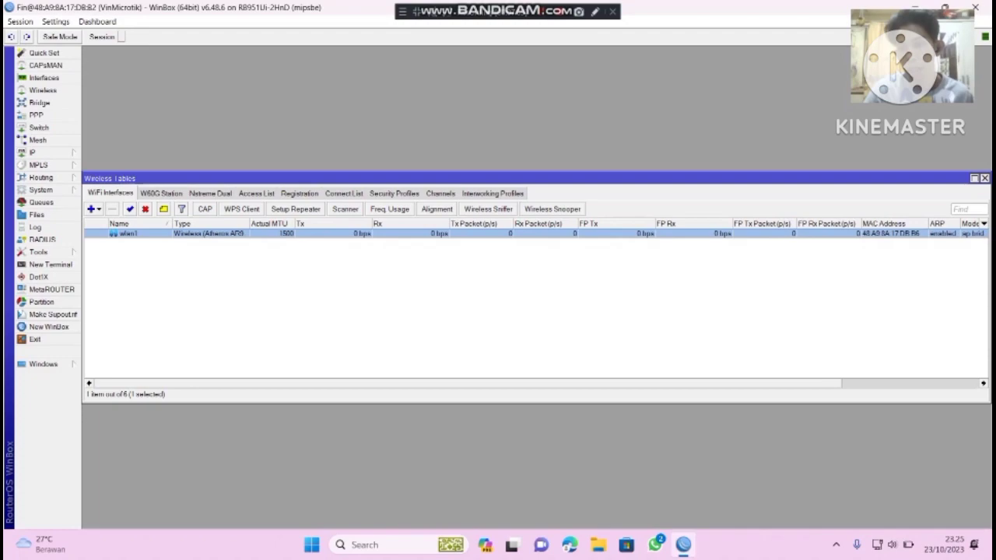
left_click(146, 209)
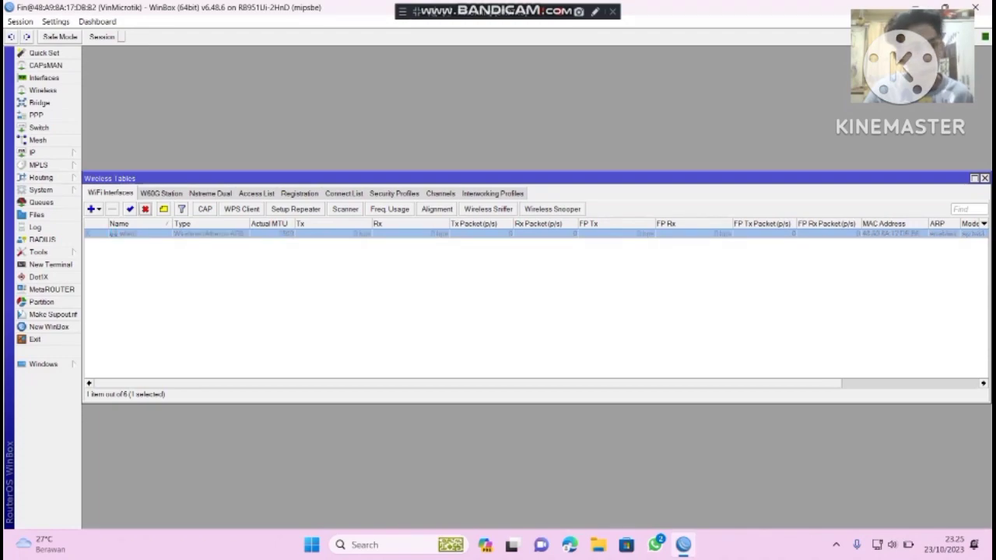
left_click(984, 178)
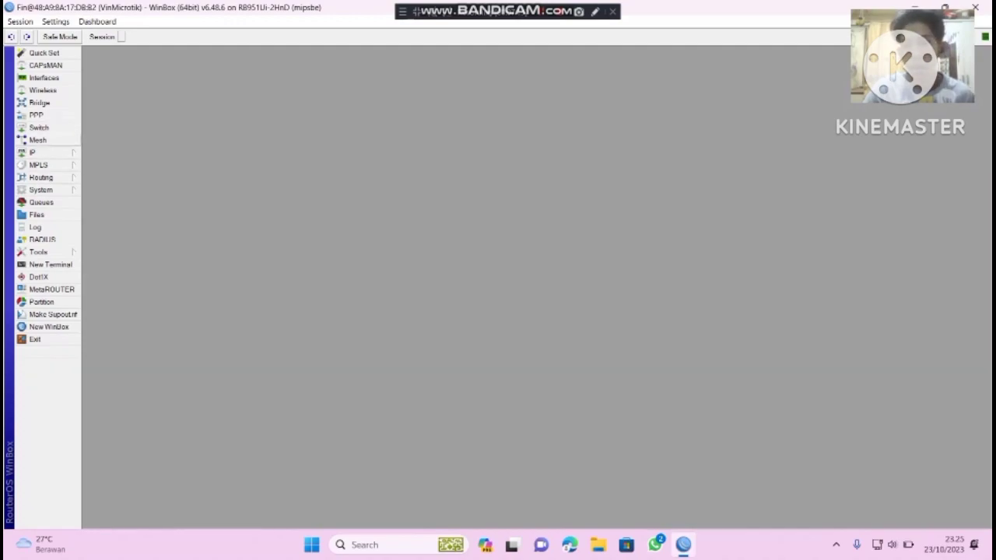
left_click(43, 78)
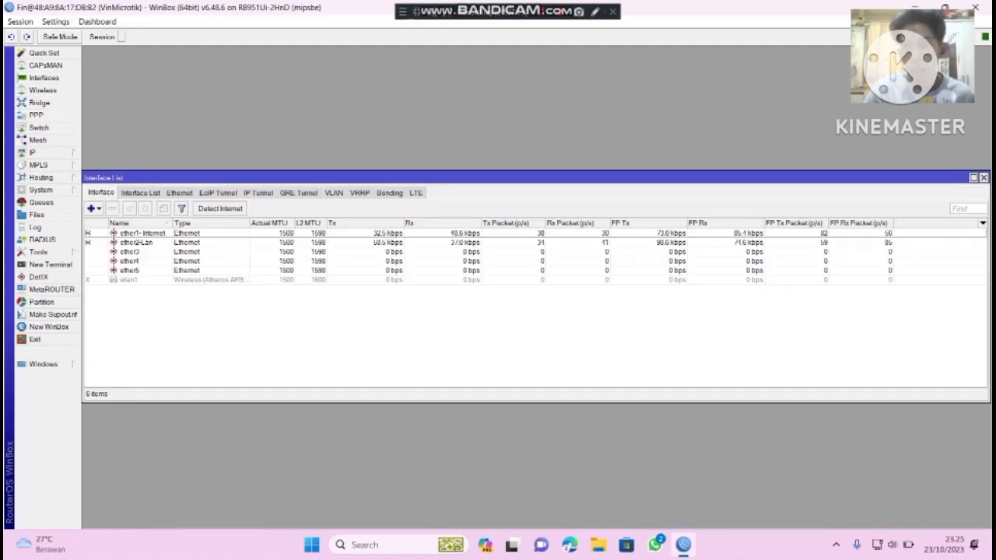